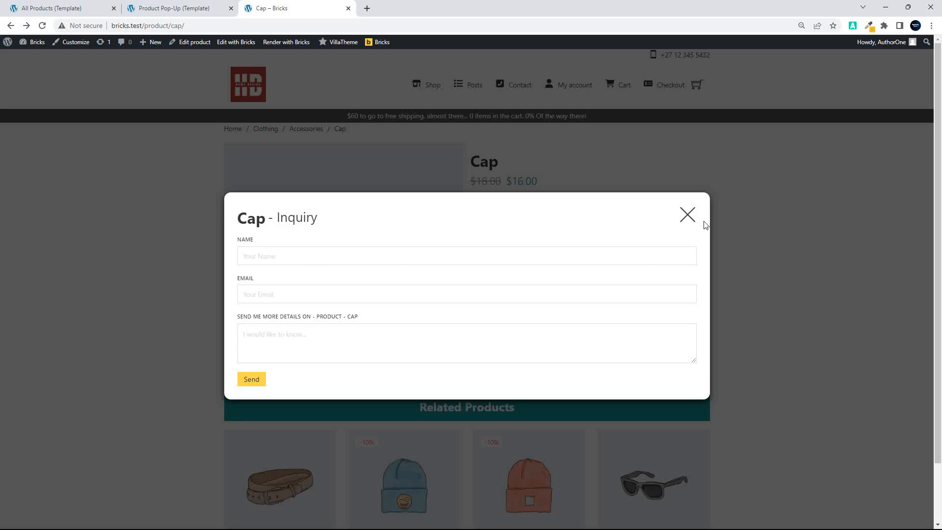
- Close the Cap inquiry popup and review the existing All Products and Product Pop-Up templates
{"action": "left_click", "coordinate": [689, 216]}
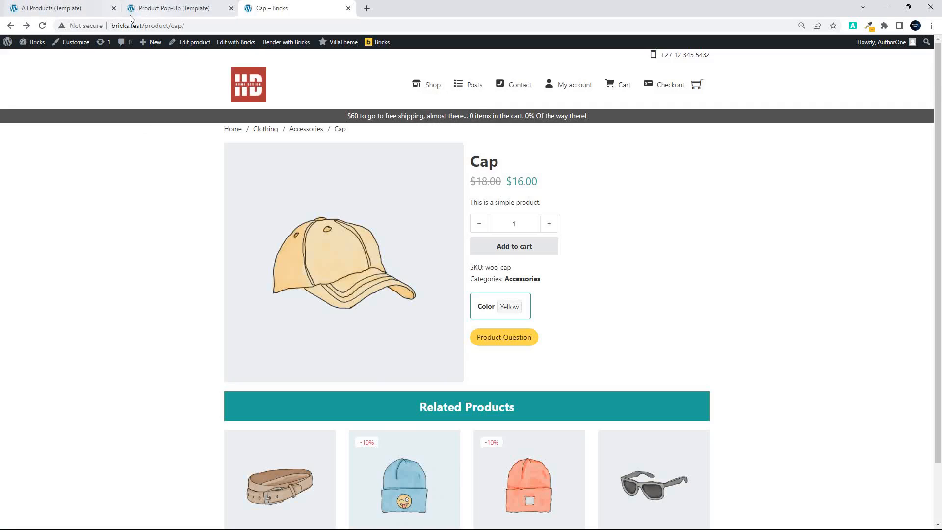
{"action": "left_click", "coordinate": [69, 11]}
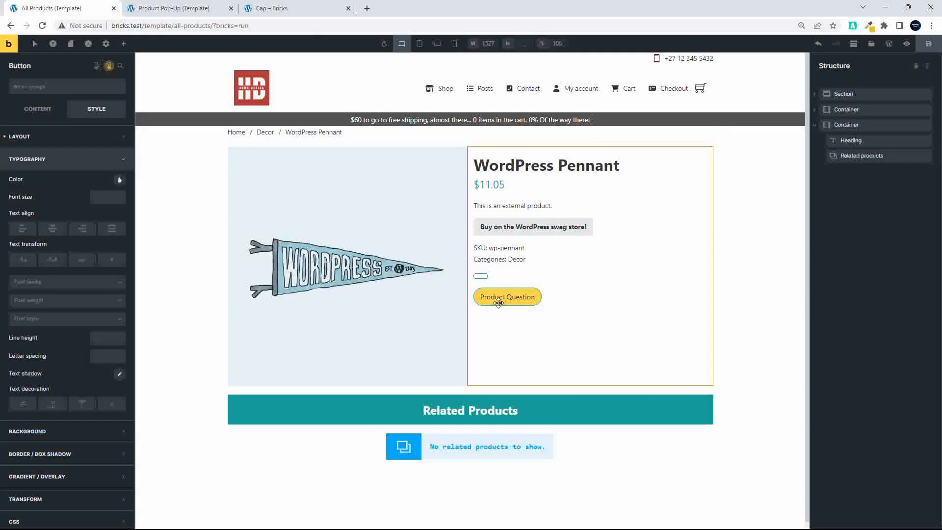
{"action": "left_click", "coordinate": [157, 10]}
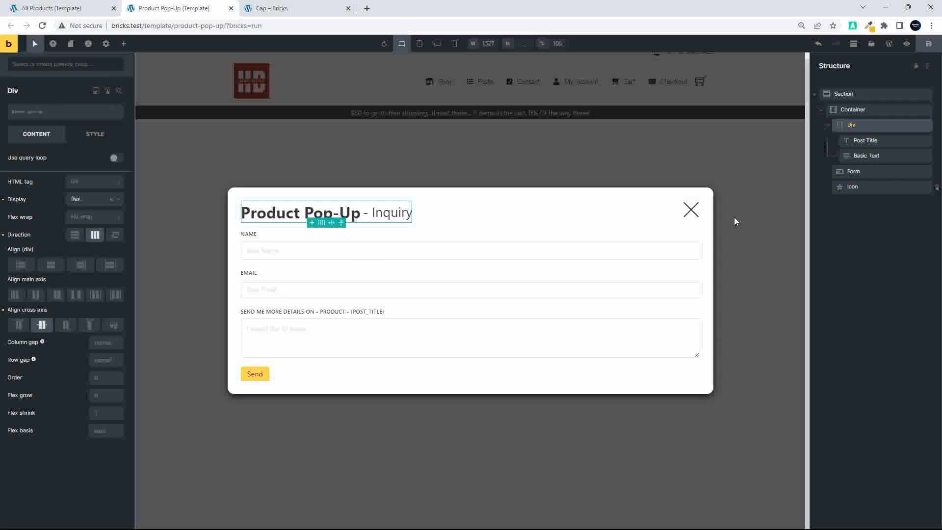
{"action": "left_click", "coordinate": [66, 10]}
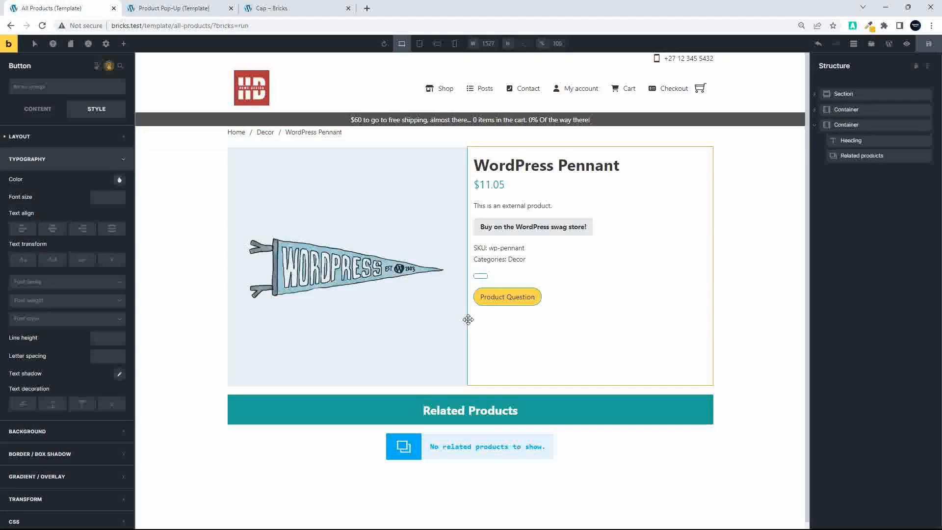
- Delete the Product Question button from the product details column of the All Products template
{"action": "left_click", "coordinate": [506, 329]}
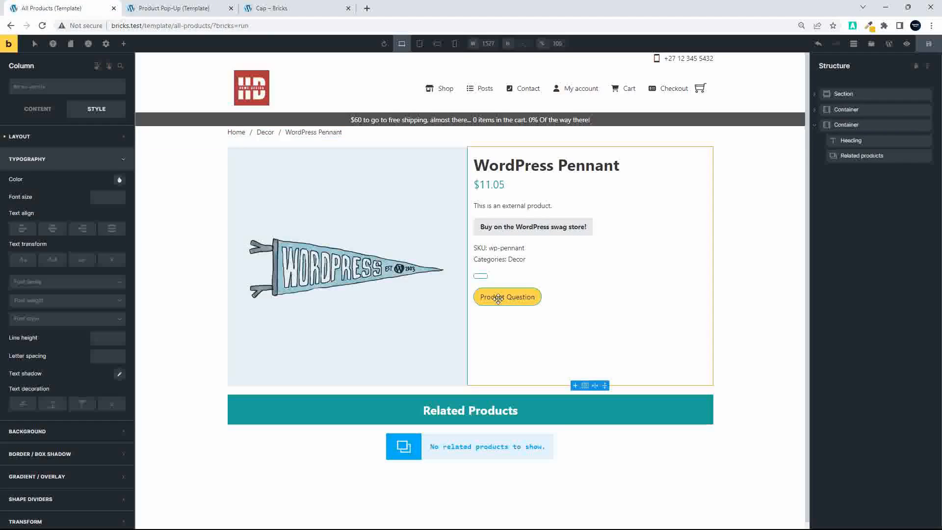
{"action": "left_click", "coordinate": [520, 298]}
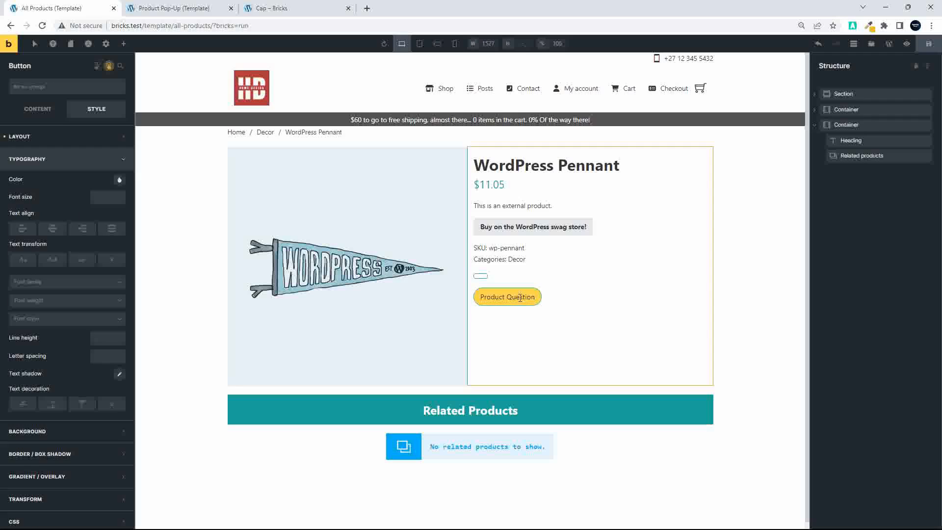
{"action": "right_click", "coordinate": [520, 300]}
{"action": "left_click", "coordinate": [532, 353]}
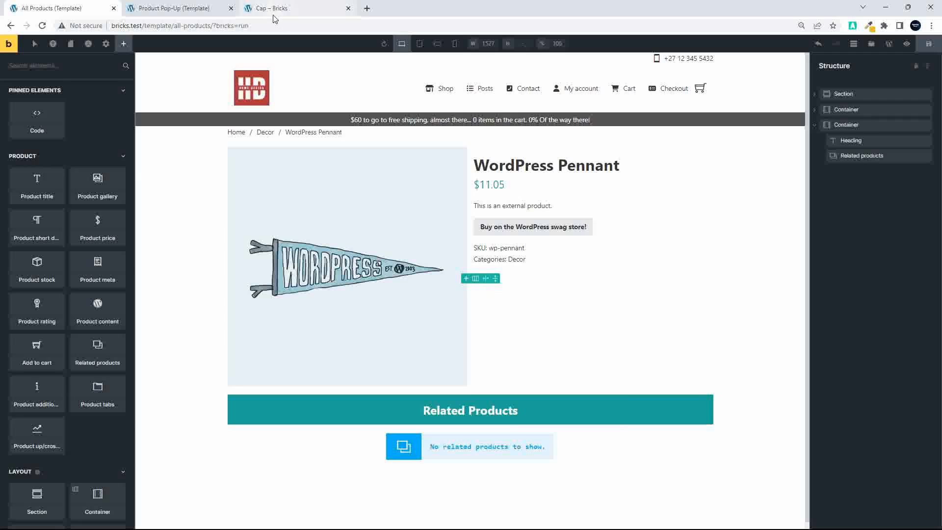
- Close the Product Pop-Up template and leave it without saving changes
{"action": "left_click", "coordinate": [175, 8]}
{"action": "left_click", "coordinate": [231, 8]}
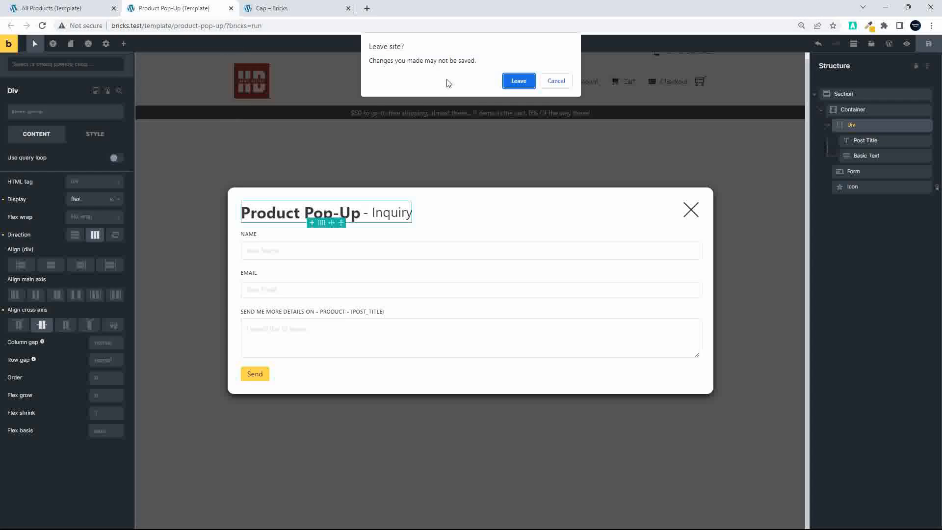
{"action": "left_click", "coordinate": [524, 81]}
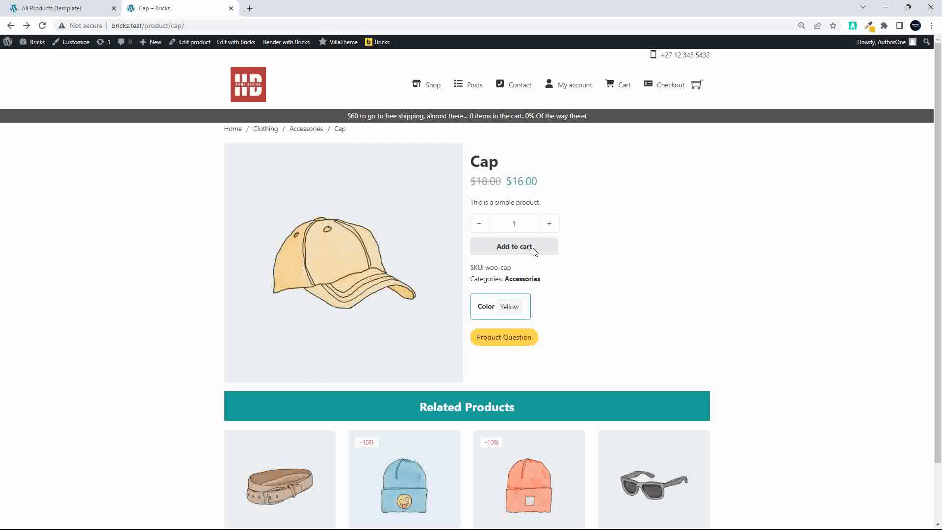
- Reload the Cap product page to check it, and return to the All Products template
{"action": "left_click", "coordinate": [42, 26]}
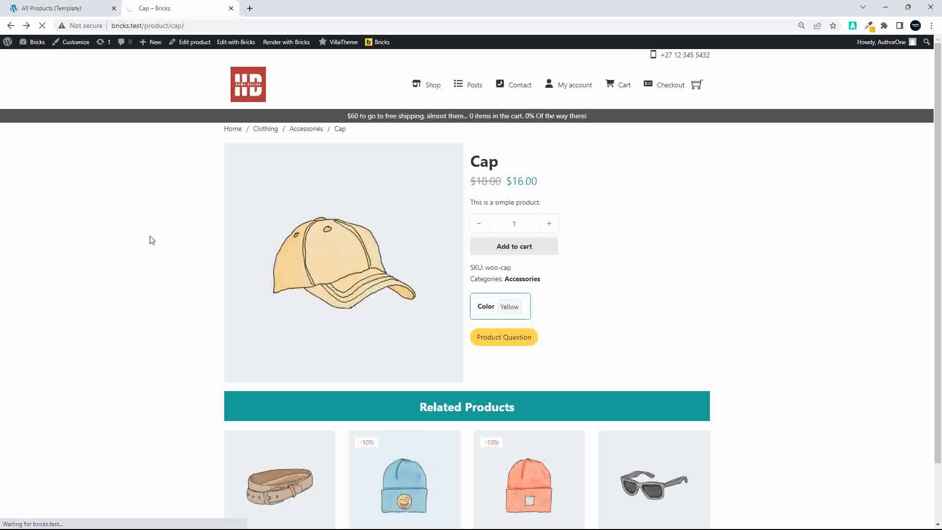
{"action": "left_click", "coordinate": [70, 8]}
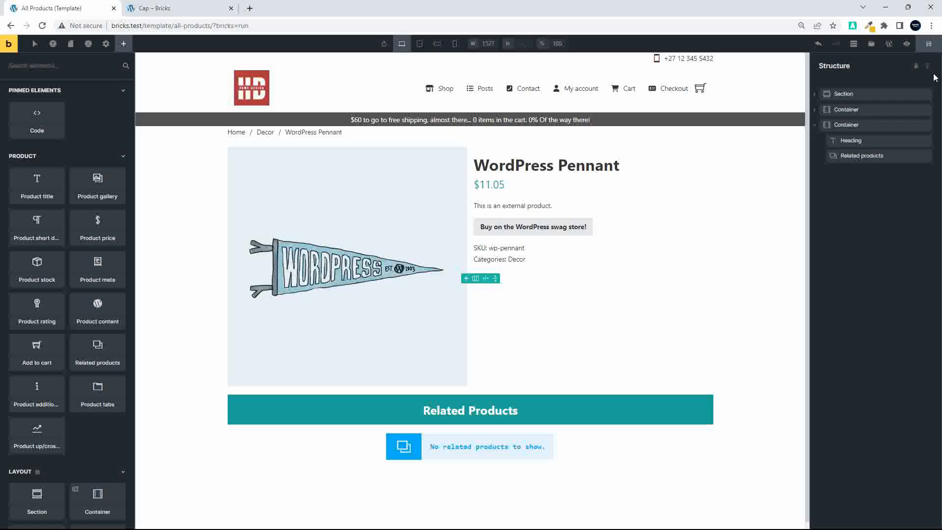
{"action": "left_click", "coordinate": [214, 6]}
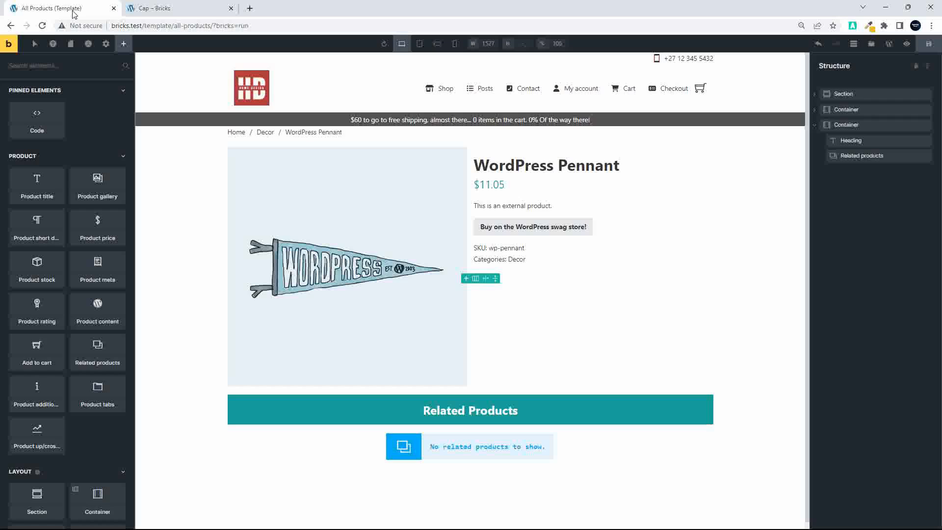
{"action": "left_click", "coordinate": [72, 8]}
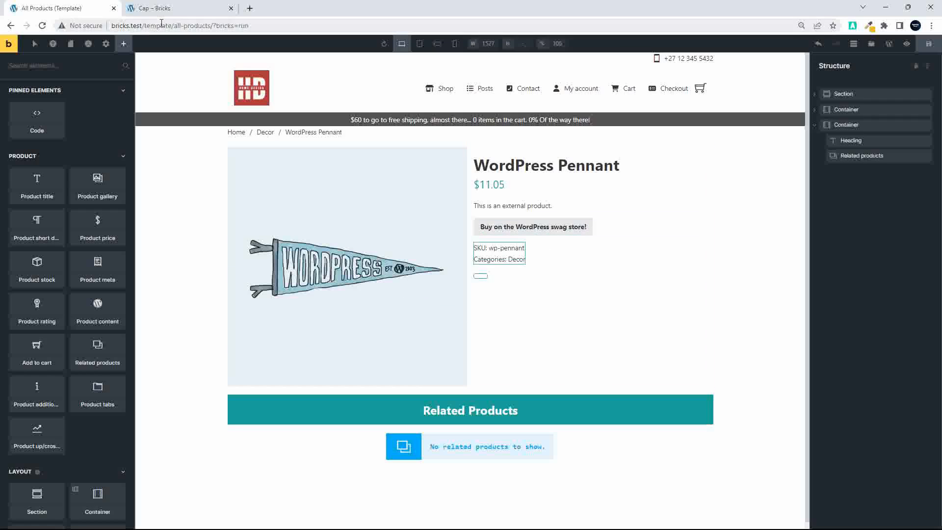
- Add a button element at the end of the product details column and label it "Product Inquiry"
{"action": "left_click", "coordinate": [55, 62]}
{"action": "type", "text": "button"}
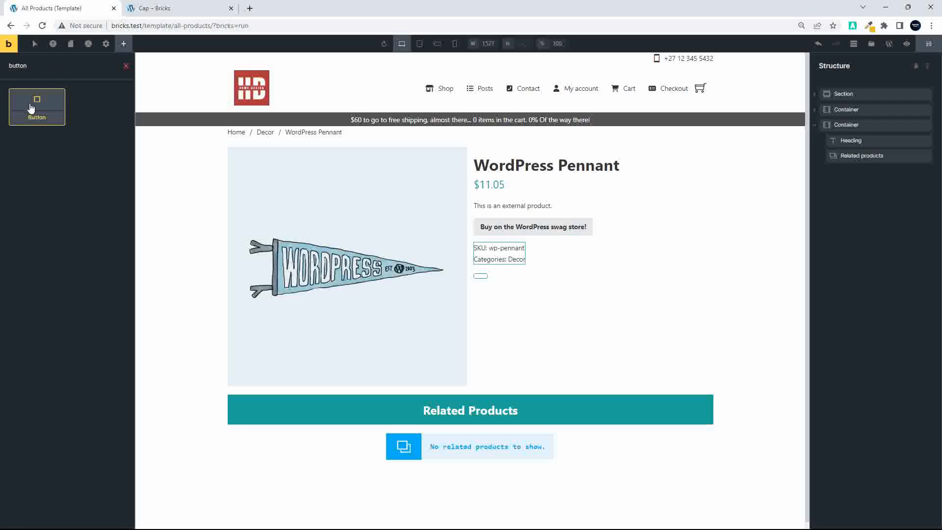
{"action": "left_click_drag", "start_coordinate": [31, 104], "coordinate": [484, 301]}
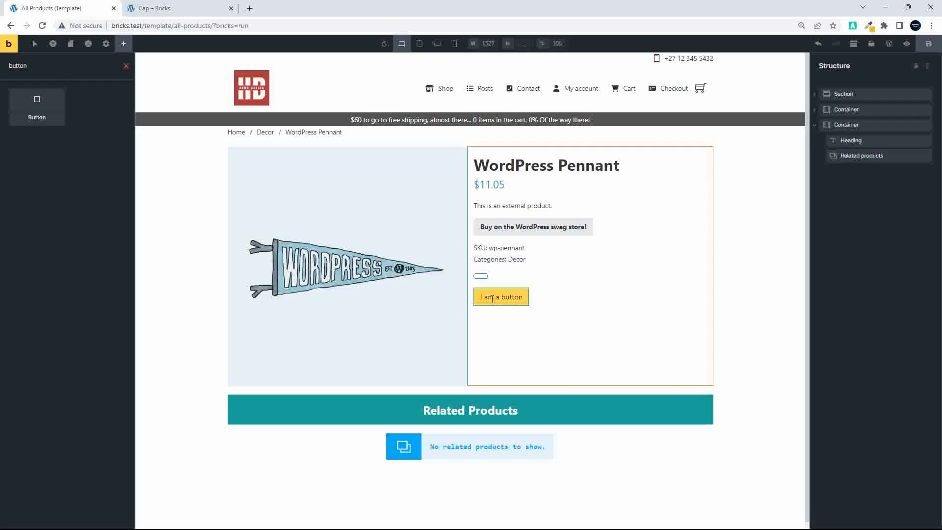
{"action": "triple_click", "coordinate": [501, 297]}
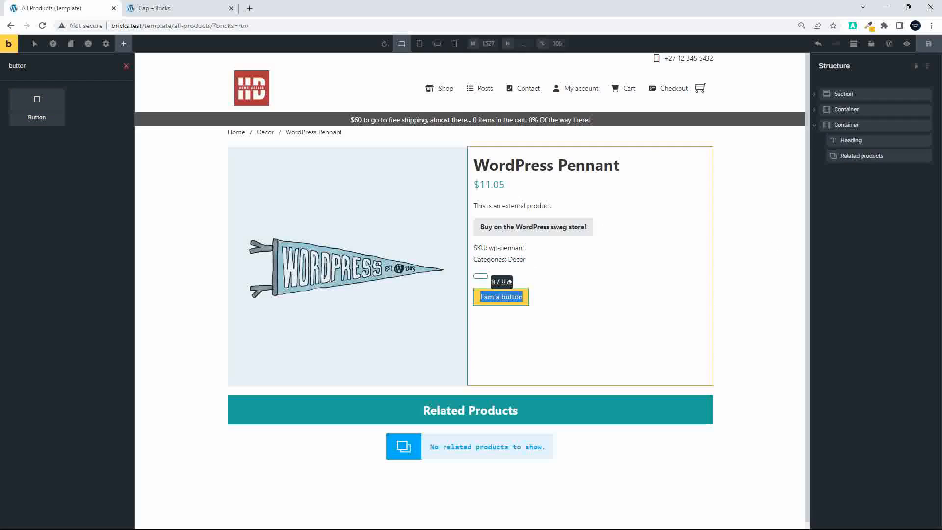
{"action": "type", "text": "Product Inquiry"}
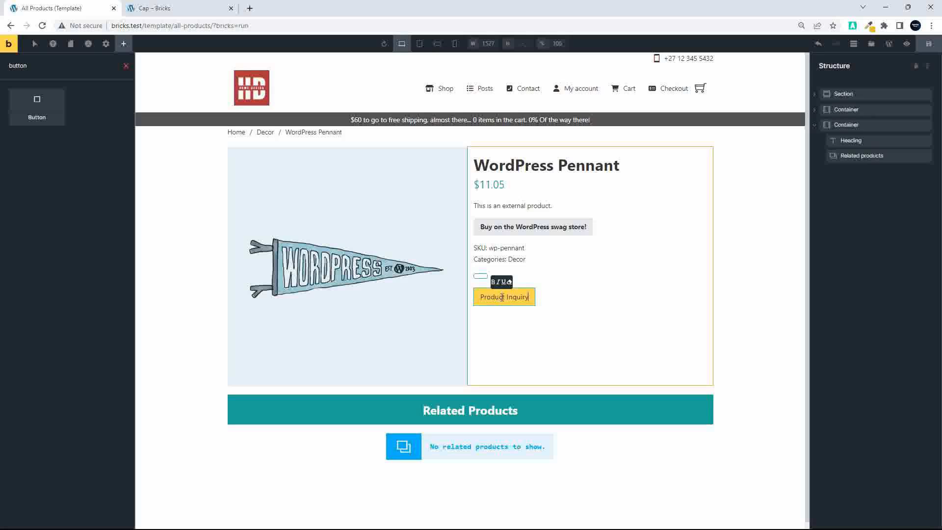
{"action": "left_click", "coordinate": [543, 340]}
- Set up a new template titled "New Product Inquiry" with the template type Popup
{"action": "left_click", "coordinate": [873, 44]}
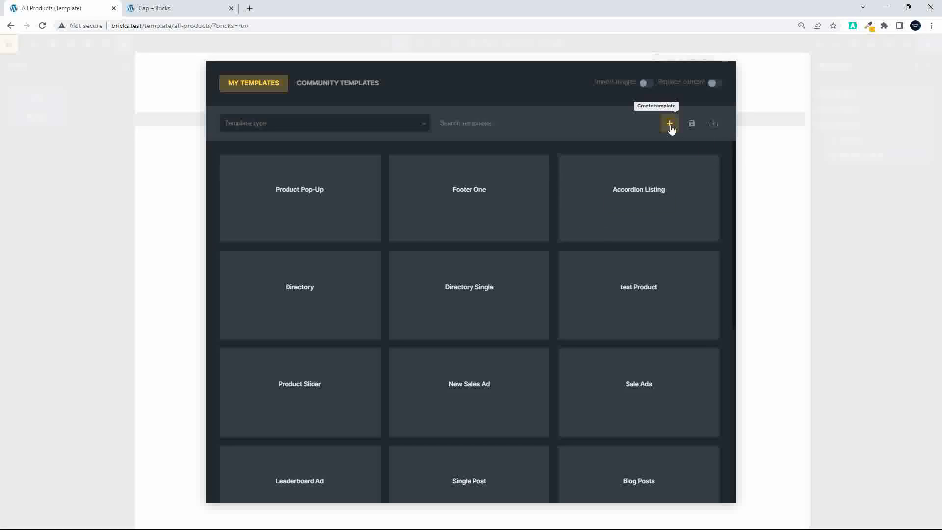
{"action": "left_click", "coordinate": [671, 125]}
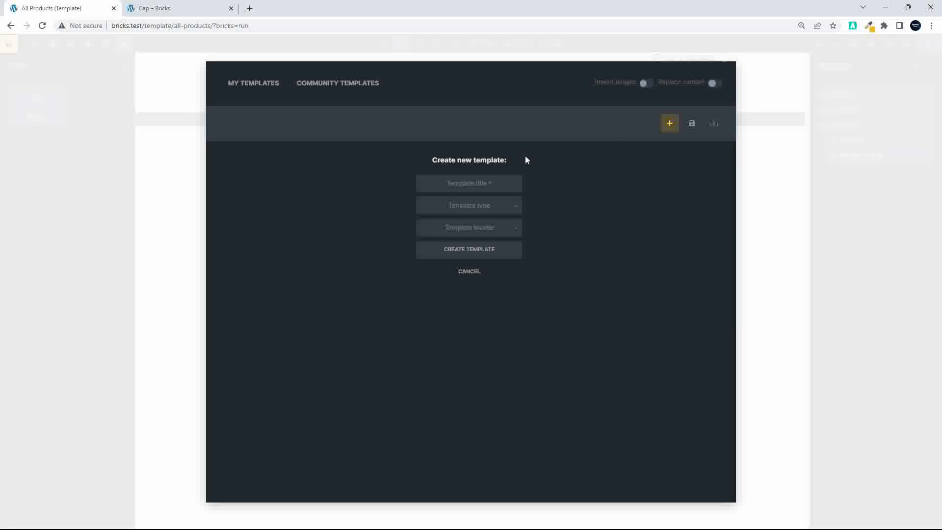
{"action": "left_click", "coordinate": [469, 183]}
{"action": "type", "text": "New Product Inquiry"}
{"action": "left_click", "coordinate": [471, 209]}
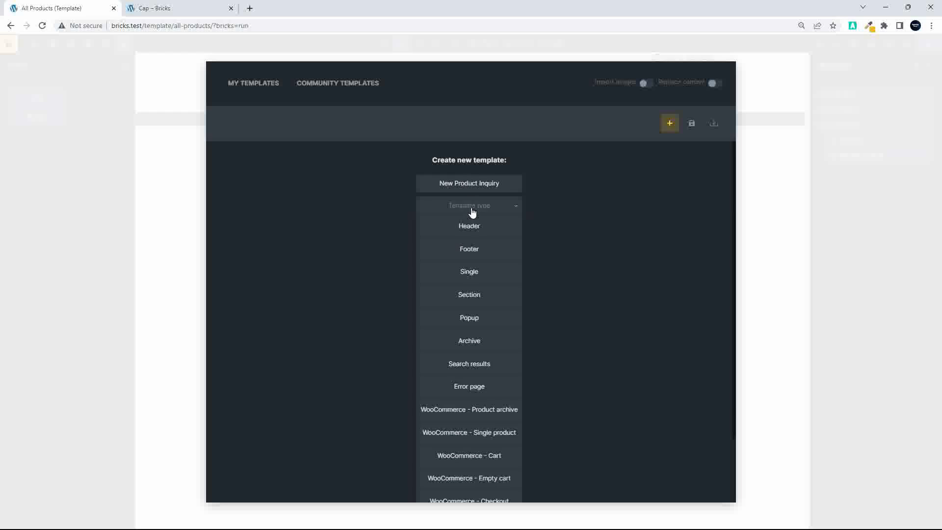
{"action": "left_click", "coordinate": [467, 319]}
- Extend the template title to "New Product Inquiry Popup" and create the template
{"action": "type", "text": "popup"}
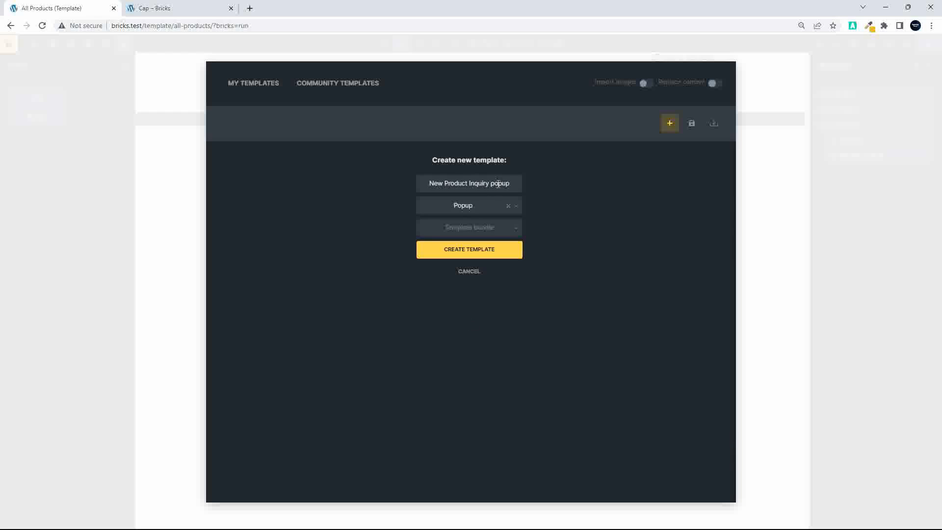
{"action": "key", "text": "Left"}
{"action": "key", "text": "Left"}
{"action": "key", "text": "Left"}
{"action": "key", "text": "Left"}
{"action": "key", "text": "Left"}
{"action": "key", "text": "BackSpace"}
{"action": "type", "text": "P"}
{"action": "left_click", "coordinate": [461, 255]}
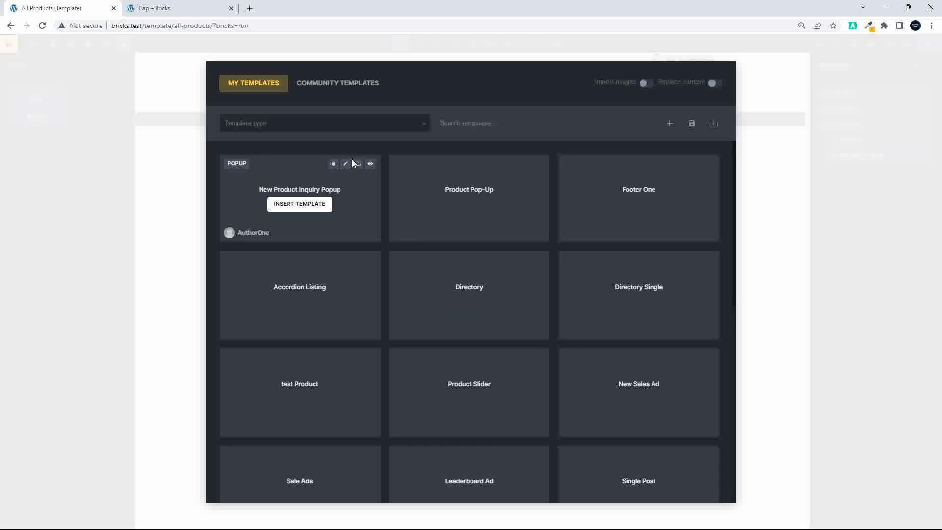
- Open the New Product Inquiry Popup template for editing, leaving the current one, and insert a single-column section layout
{"action": "left_click", "coordinate": [346, 164]}
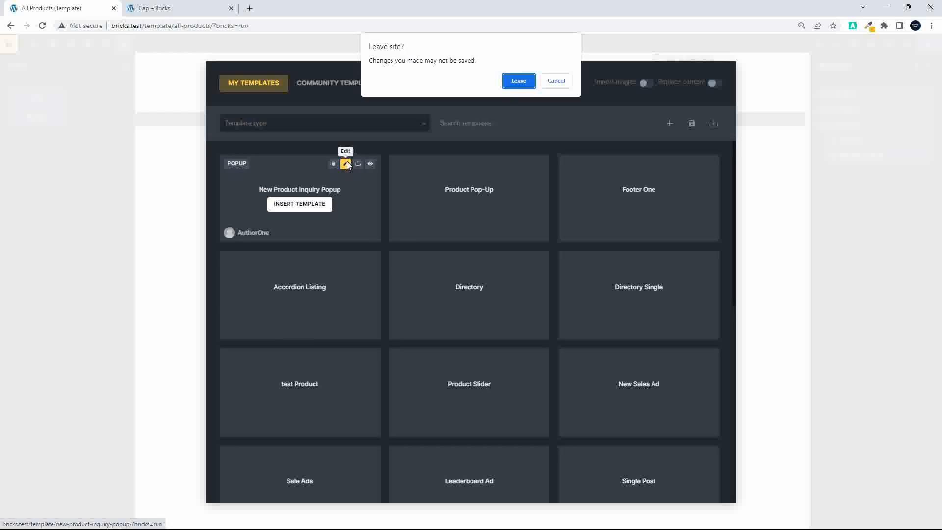
{"action": "left_click", "coordinate": [519, 81]}
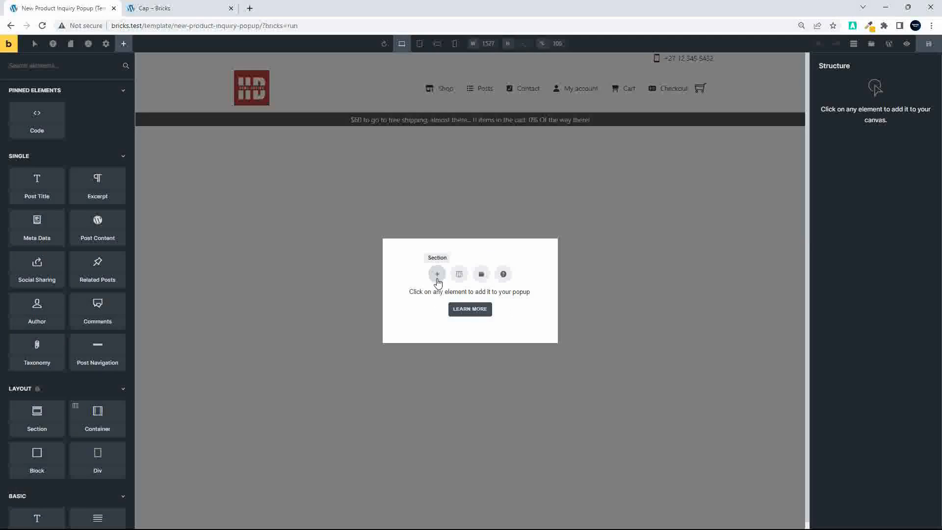
{"action": "left_click", "coordinate": [460, 276]}
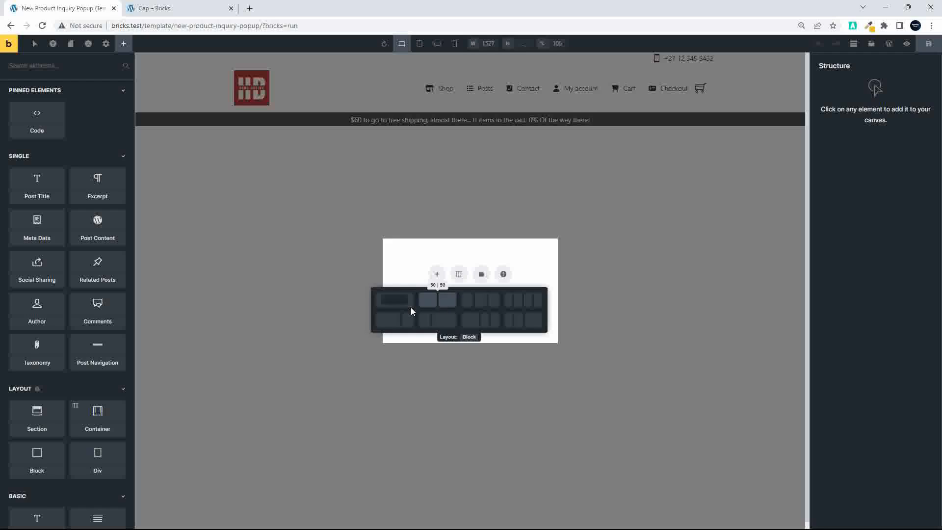
{"action": "left_click", "coordinate": [405, 301]}
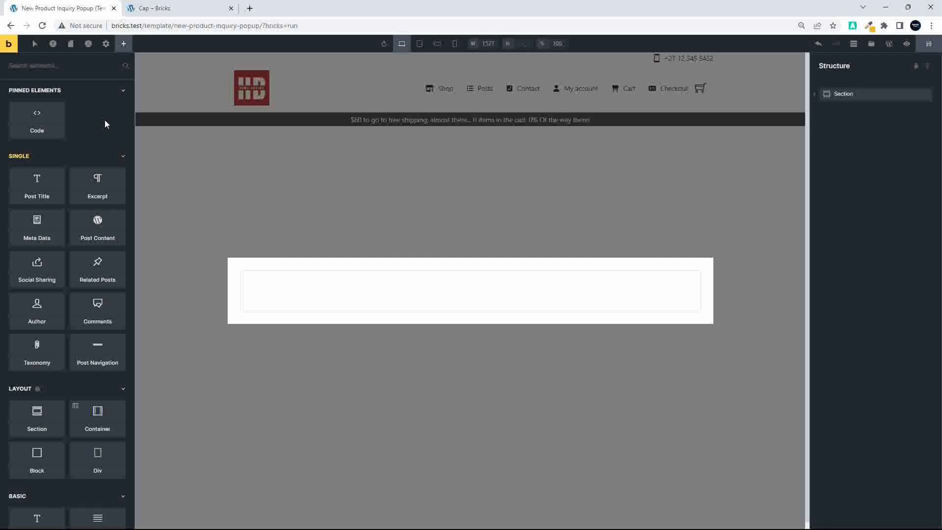
- Add a Form element to the popup template
{"action": "left_click", "coordinate": [56, 73]}
{"action": "type", "text": "form"}
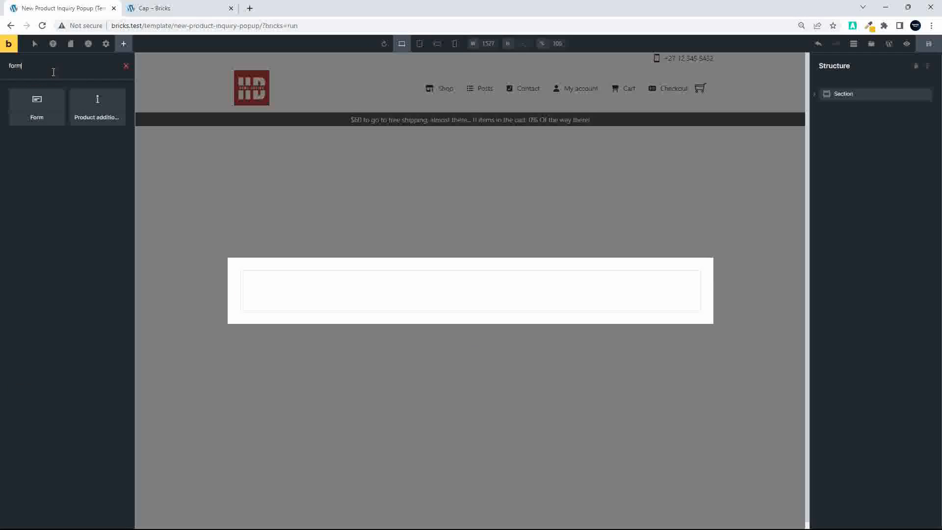
{"action": "left_click", "coordinate": [32, 111]}
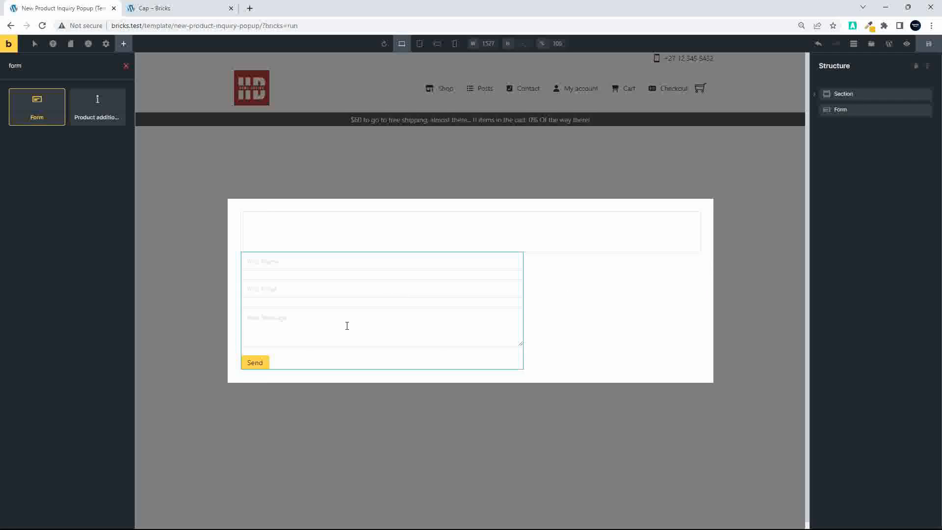
- Set the form's width to 100% in its layout sizing
{"action": "left_click", "coordinate": [441, 318]}
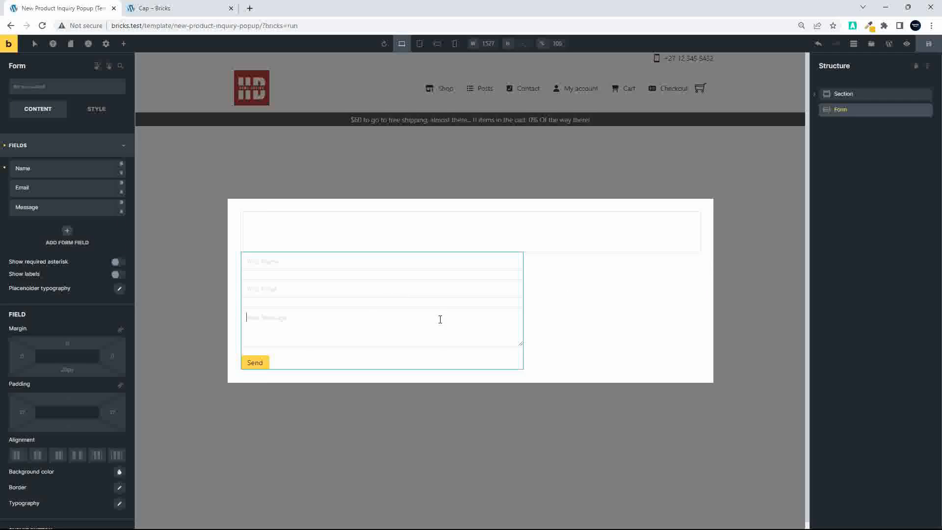
{"action": "left_click", "coordinate": [98, 109]}
{"action": "left_click", "coordinate": [82, 139]}
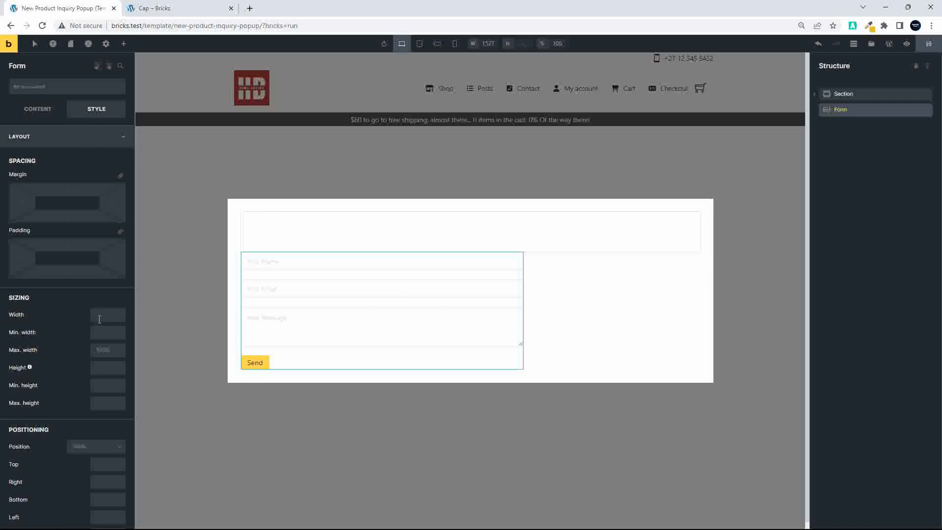
{"action": "left_click", "coordinate": [110, 312]}
{"action": "type", "text": "100%"}
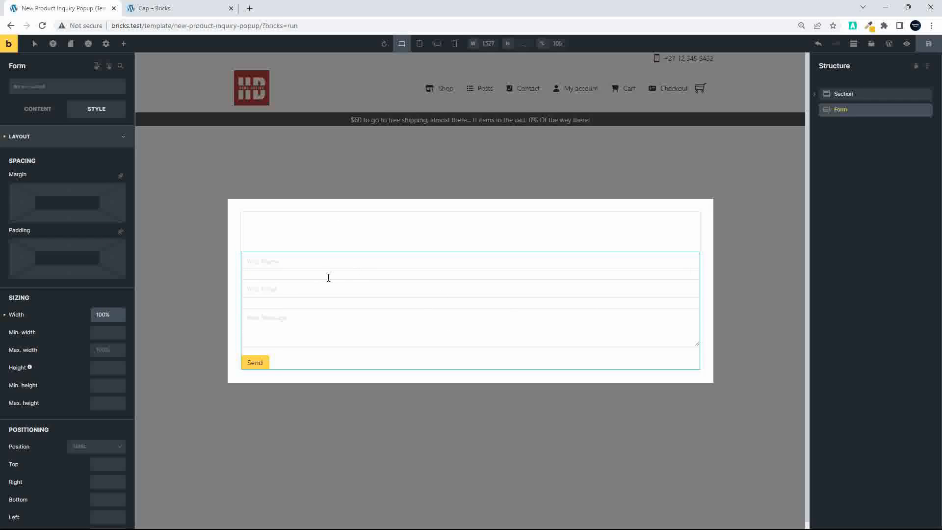
- Move the form into the section's container in the popup structure and select the nested form
{"action": "left_click", "coordinate": [326, 235]}
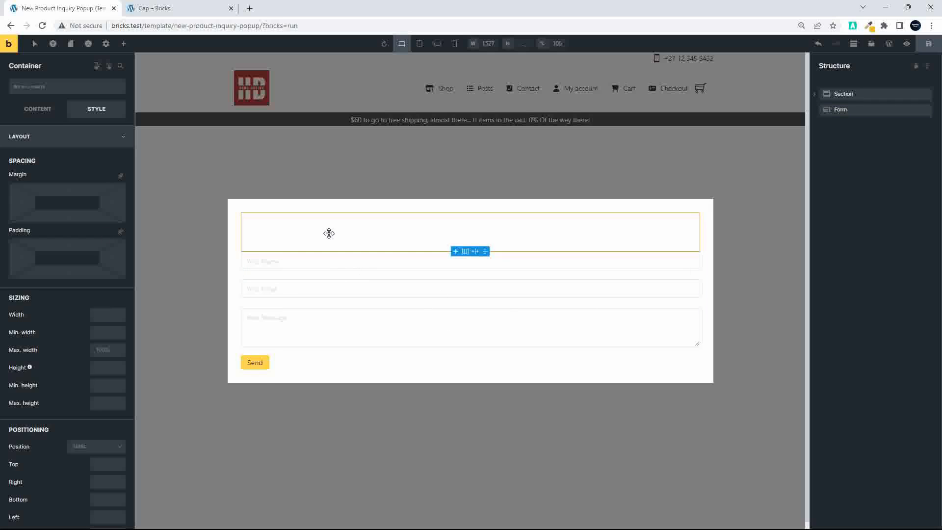
{"action": "left_click", "coordinate": [815, 94]}
{"action": "left_click_drag", "start_coordinate": [827, 126], "coordinate": [860, 113]}
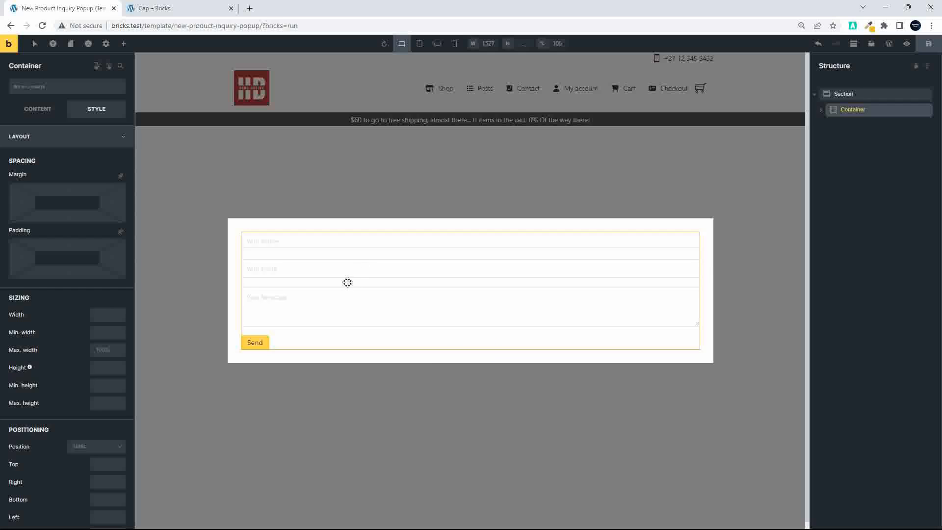
{"action": "left_click", "coordinate": [354, 285]}
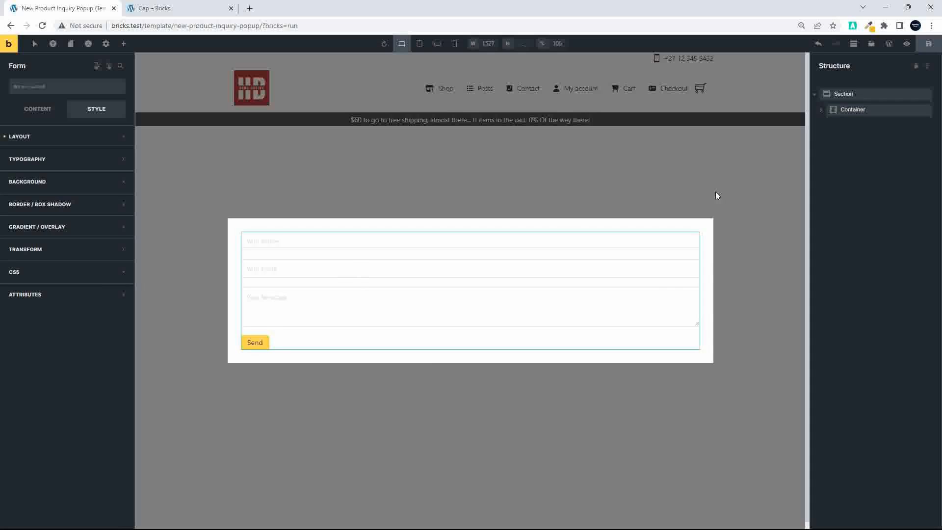
{"action": "left_click", "coordinate": [821, 109]}
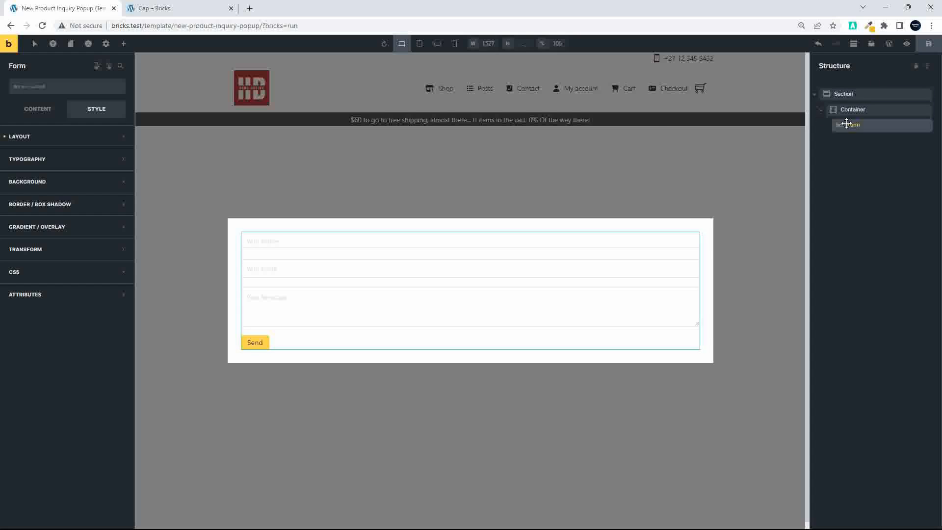
- Review the form's field and action settings, and turn on labels for the form fields
{"action": "left_click", "coordinate": [38, 110]}
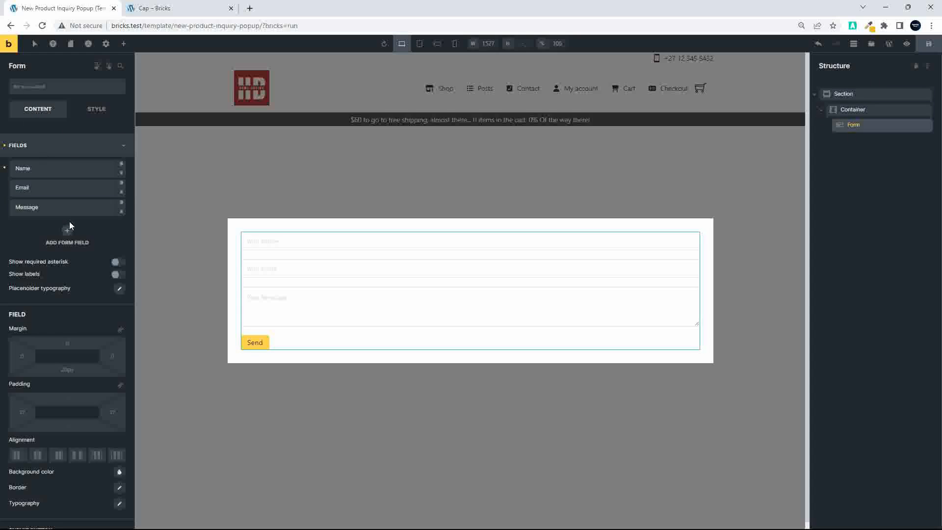
{"action": "left_click", "coordinate": [52, 147]}
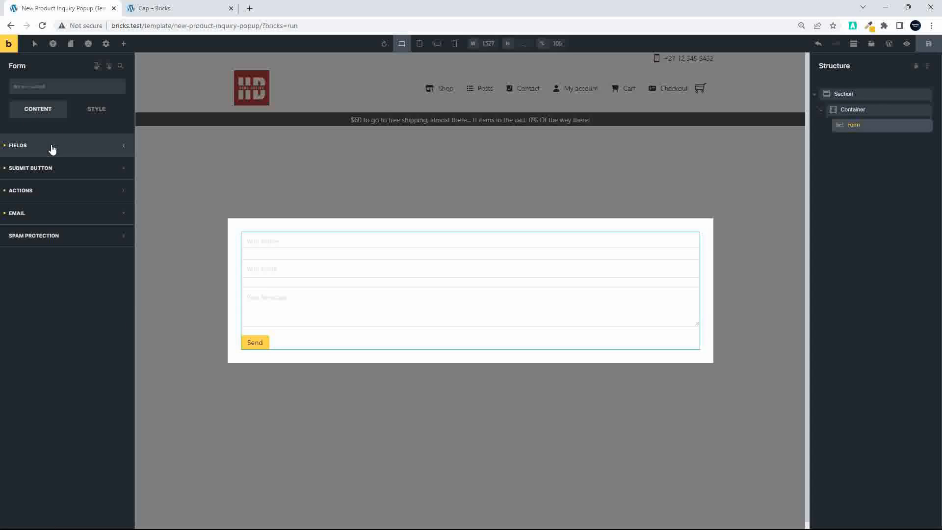
{"action": "left_click", "coordinate": [37, 191]}
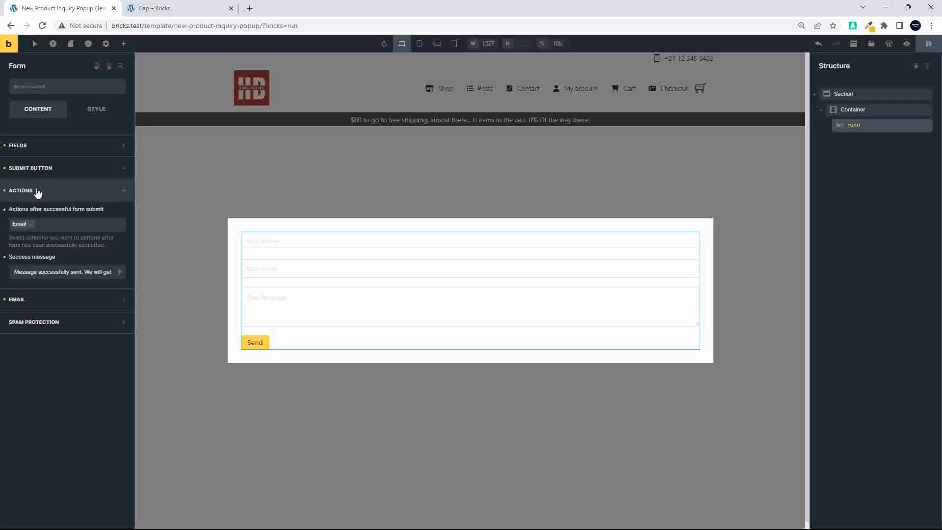
{"action": "left_click", "coordinate": [38, 146]}
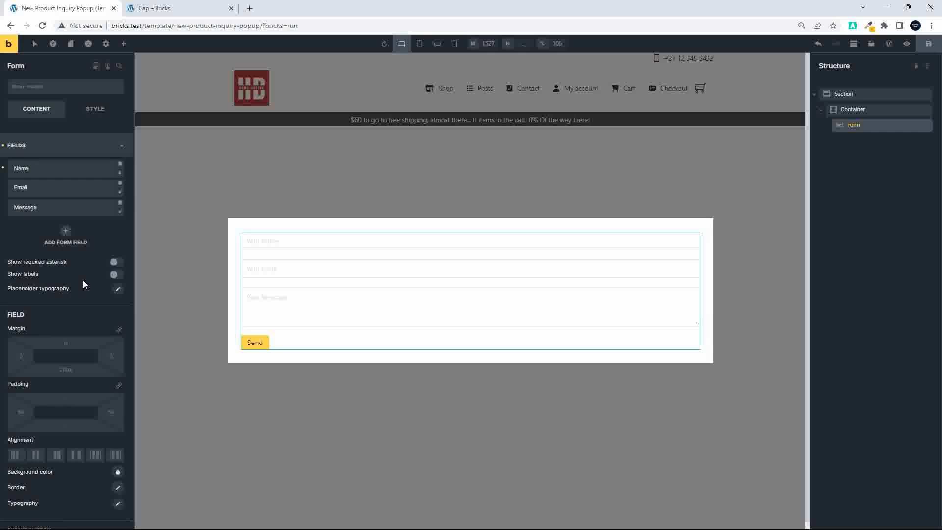
{"action": "scroll", "coordinate": [83, 288], "scroll_direction": "down", "scroll_amount": 2}
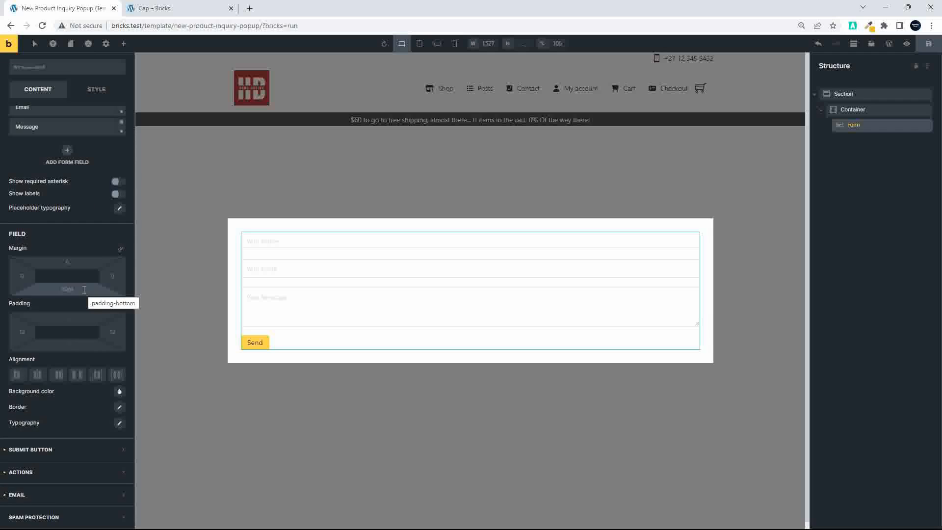
{"action": "scroll", "coordinate": [84, 290], "scroll_direction": "up", "scroll_amount": 3}
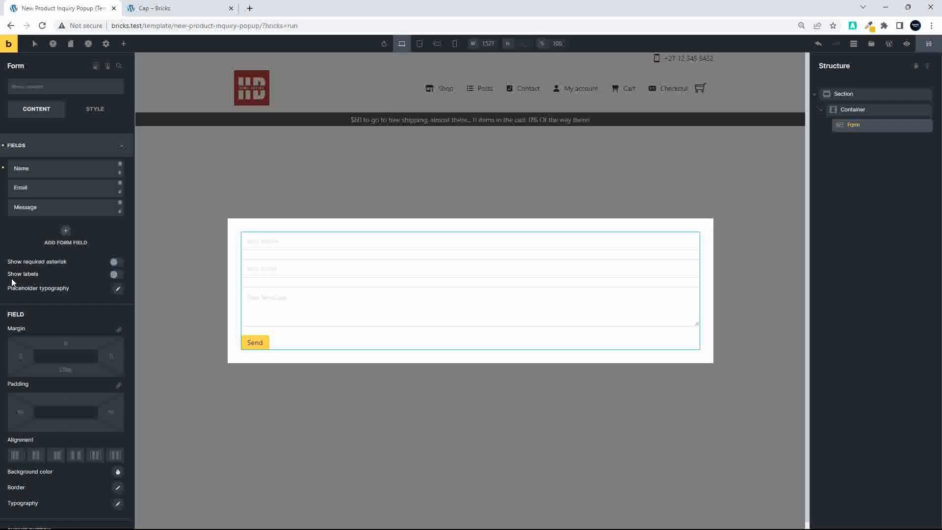
{"action": "left_click", "coordinate": [118, 275]}
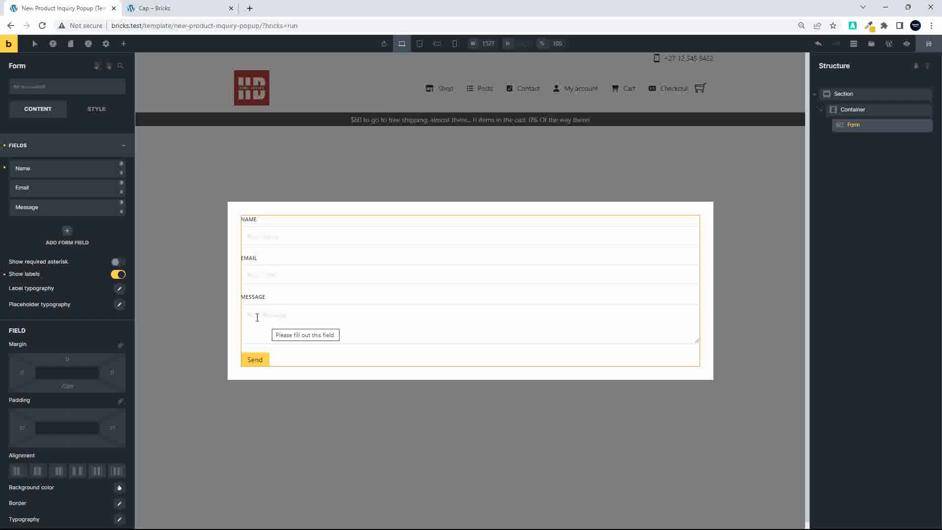
- Append the dynamic Post title tag to the label of the Message field
{"action": "left_click", "coordinate": [40, 208]}
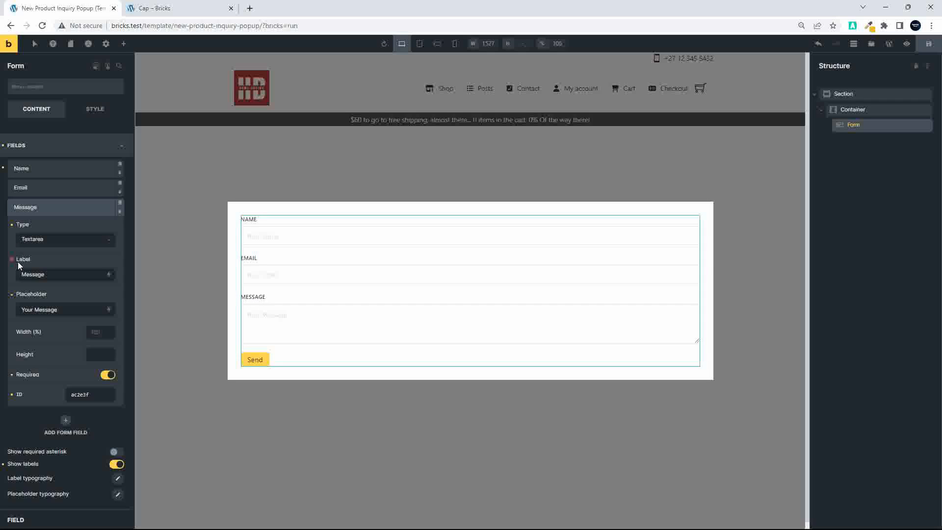
{"action": "left_click", "coordinate": [110, 276]}
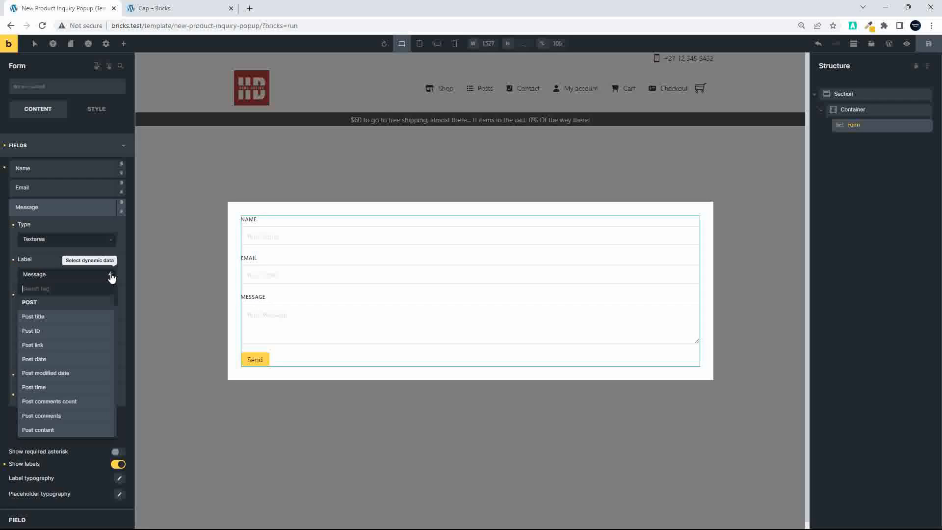
{"action": "left_click", "coordinate": [36, 319]}
- Replace the word "Message" before the post title tag in the label with "Sen me more details on: "
{"action": "left_click", "coordinate": [45, 276]}
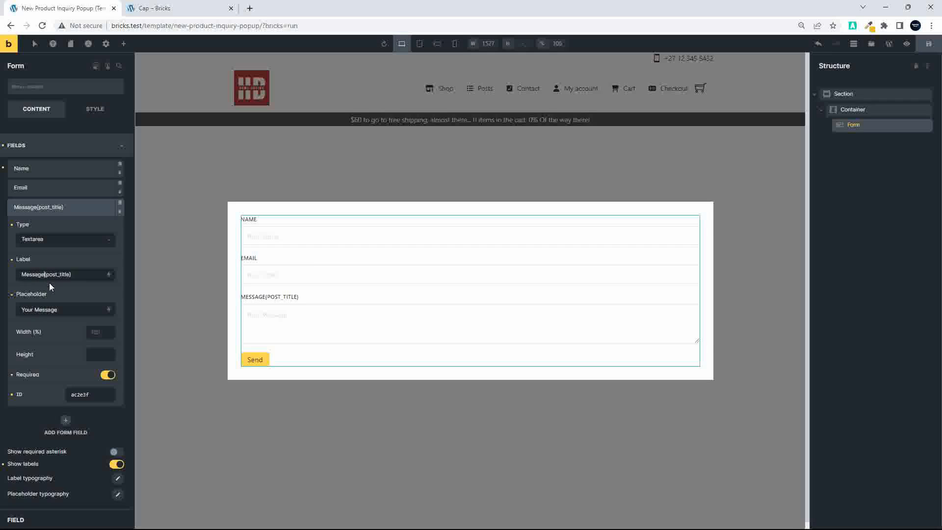
{"action": "key", "text": "BackSpace"}
{"action": "key", "text": "BackSpace"}
{"action": "key", "text": "BackSpace"}
{"action": "key", "text": "BackSpace"}
{"action": "key", "text": "BackSpace"}
{"action": "key", "text": "BackSpace"}
{"action": "key", "text": "BackSpace"}
{"action": "type", "text": "Sen me "}
{"action": "type", "text": "more details"}
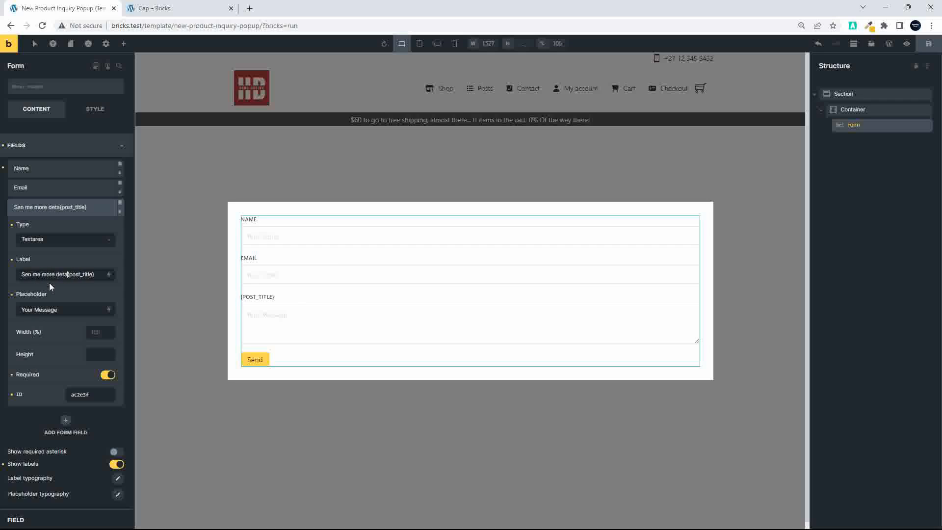
{"action": "type", "text": " -"}
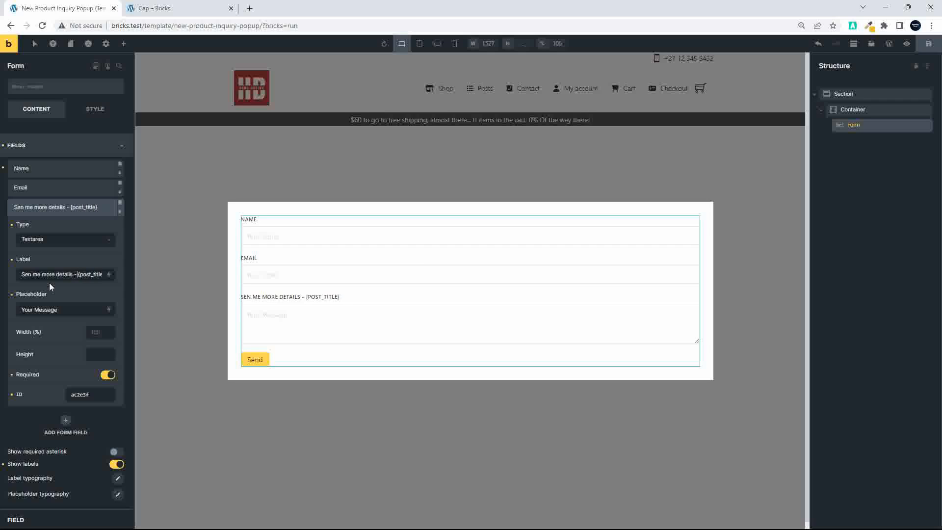
{"action": "key", "text": "BackSpace"}
{"action": "key", "text": "BackSpace"}
{"action": "type", "text": "on:"}
{"action": "left_click", "coordinate": [250, 315]}
{"action": "type", "text": "I'd likew"}
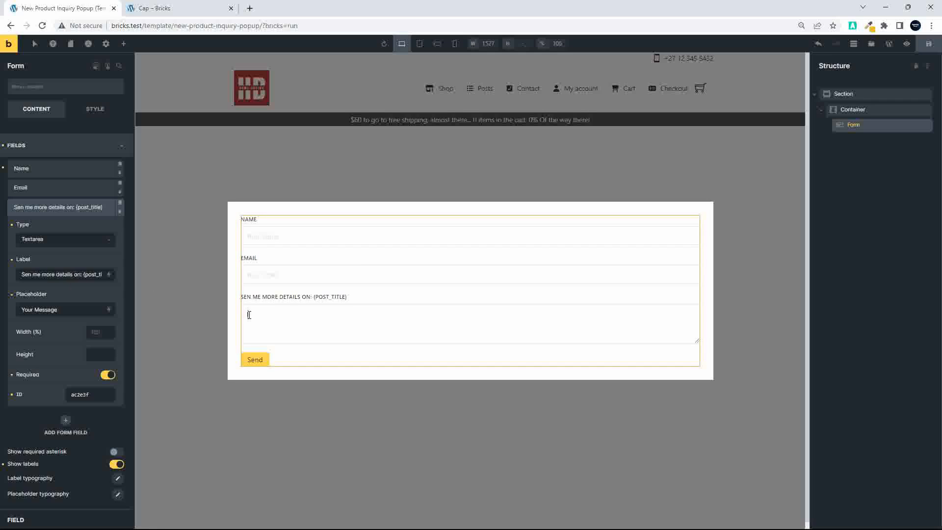
{"action": "type", "text": "so"}
{"action": "key", "text": "BackSpace"}
{"action": "key", "text": "BackSpace"}
{"action": "key", "text": "BackSpace"}
{"action": "key", "text": "BackSpace"}
{"action": "key", "text": "BackSpace"}
{"action": "key", "text": "BackSpace"}
{"action": "key", "text": "BackSpace"}
{"action": "key", "text": "BackSpace"}
{"action": "key", "text": "BackSpace"}
{"action": "key", "text": "BackSpace"}
{"action": "key", "text": "BackSpace"}
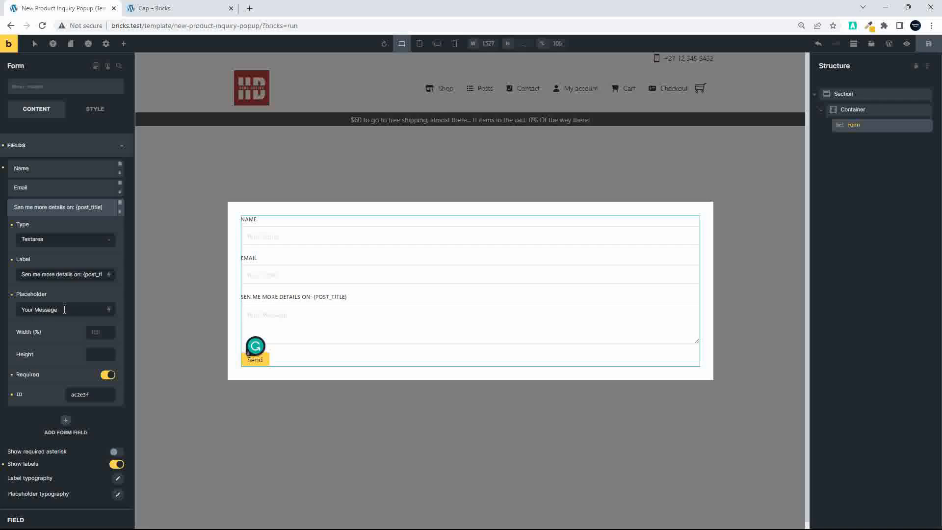
- Set the textarea field's placeholder to "I'd like to know..." and correct "Sen" to "Send" in its label
{"action": "left_click_drag", "start_coordinate": [65, 310], "coordinate": [10, 310]}
{"action": "type", "text": "{"}
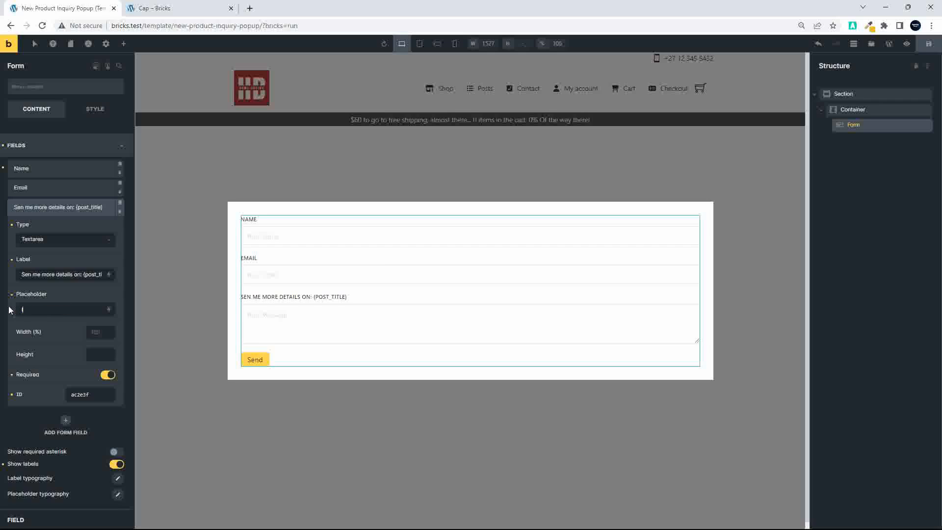
{"action": "type", "text": "I'd like to know"}
{"action": "type", "text": "d"}
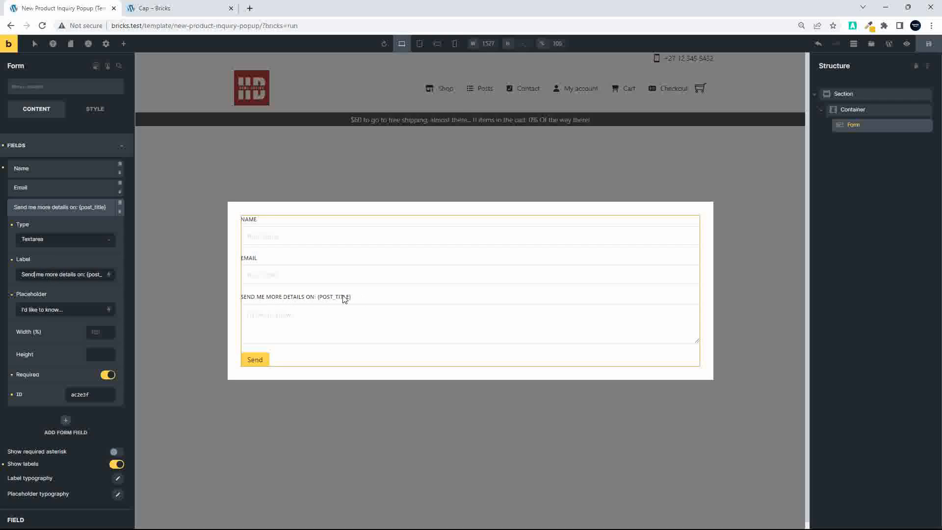
{"action": "left_click", "coordinate": [325, 315]}
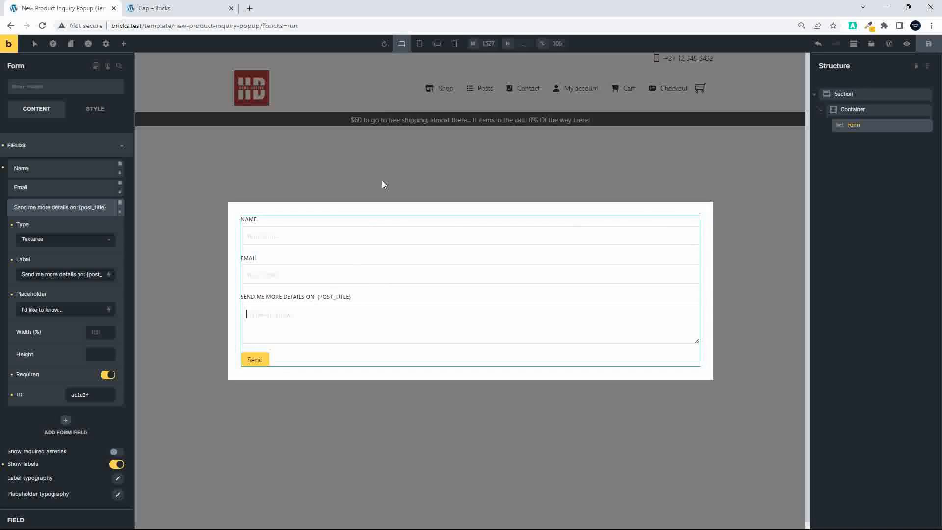
- Add an Icon element below the form in the container and change it to the Themify X symbol
{"action": "left_click", "coordinate": [124, 48]}
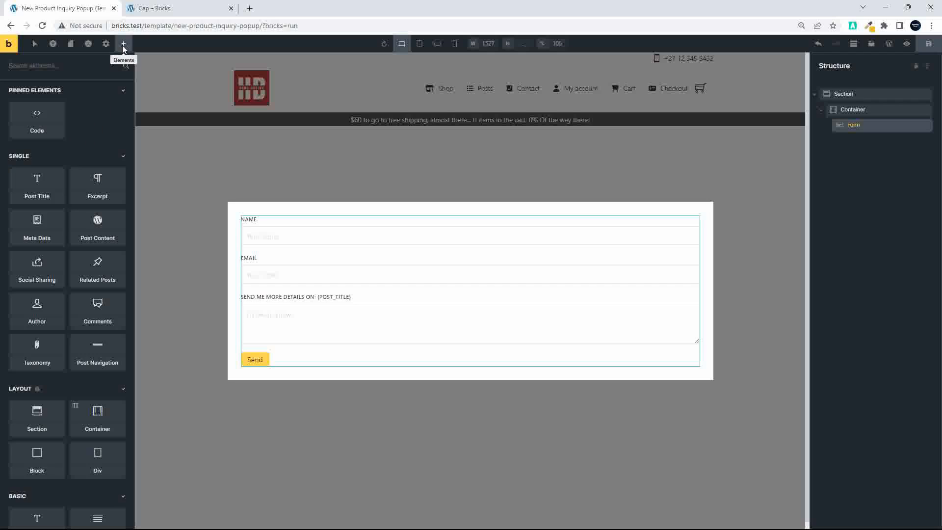
{"action": "type", "text": "icon"}
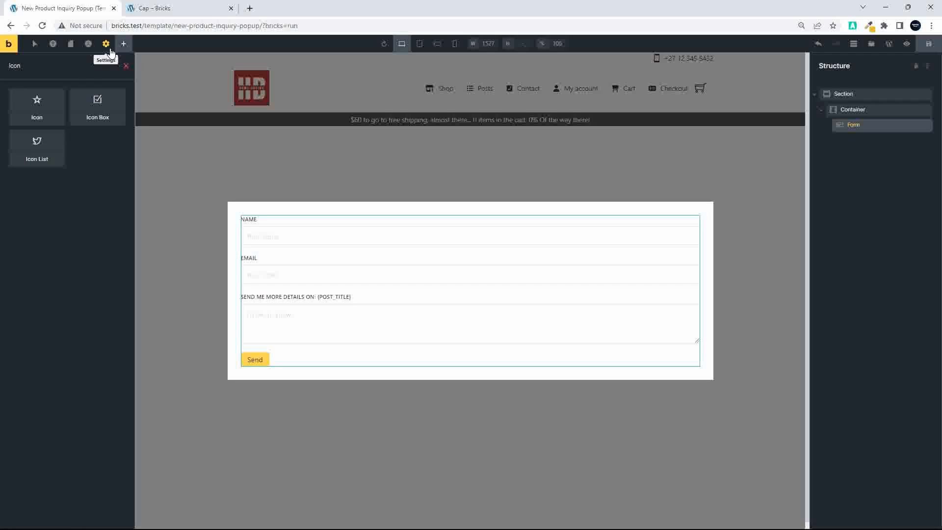
{"action": "left_click", "coordinate": [30, 109]}
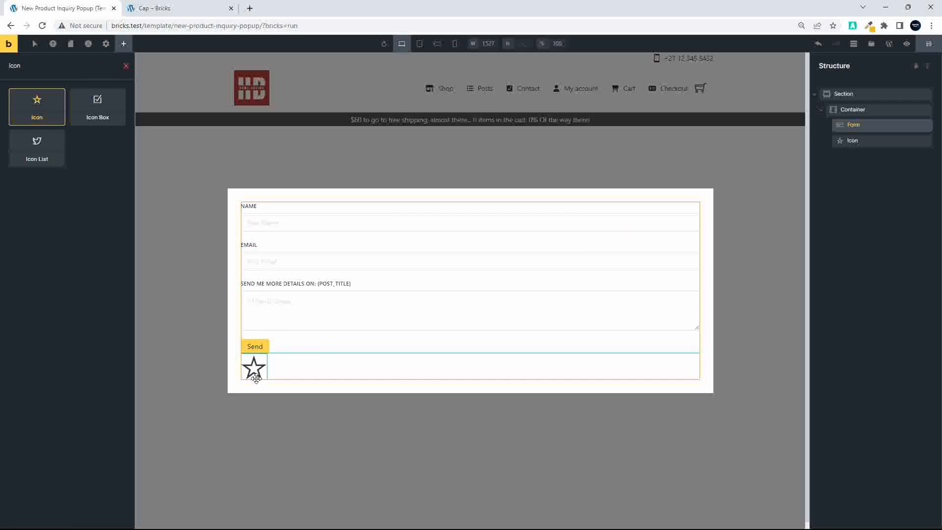
{"action": "left_click", "coordinate": [254, 373]}
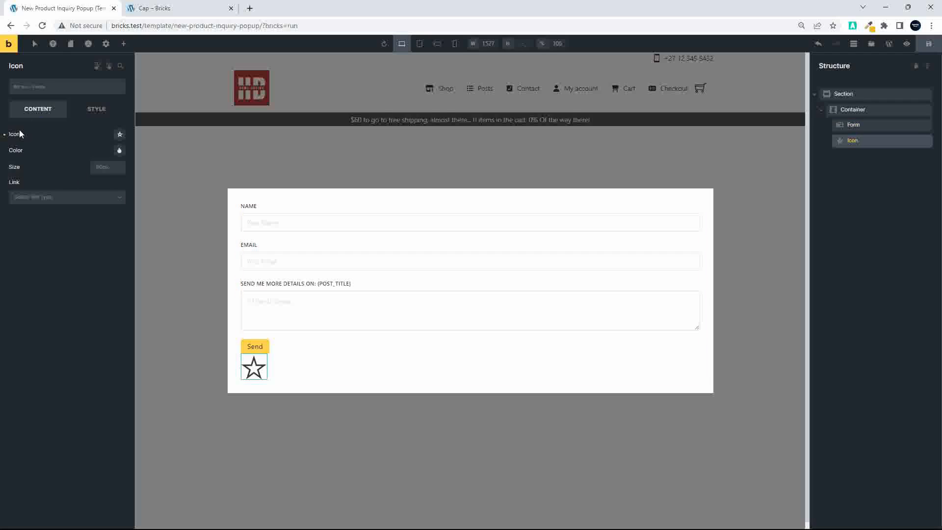
{"action": "left_click", "coordinate": [119, 136]}
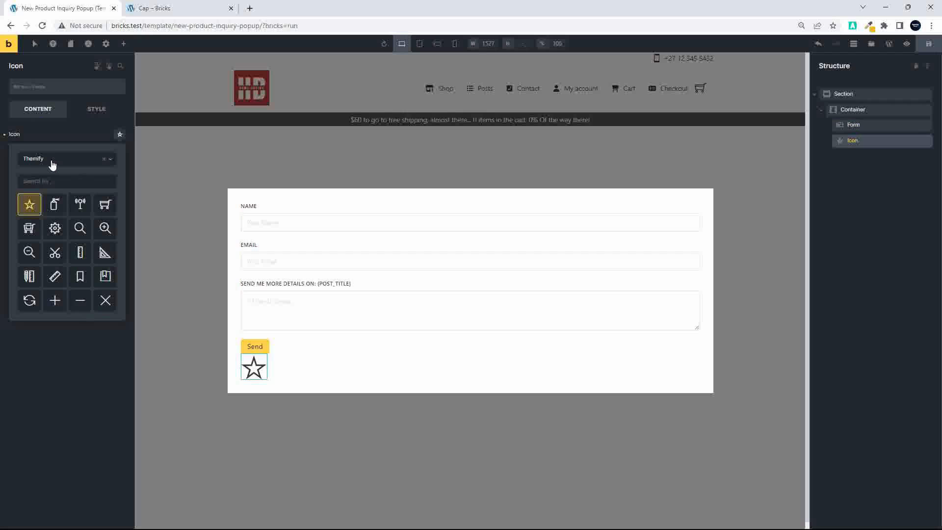
{"action": "left_click", "coordinate": [108, 306]}
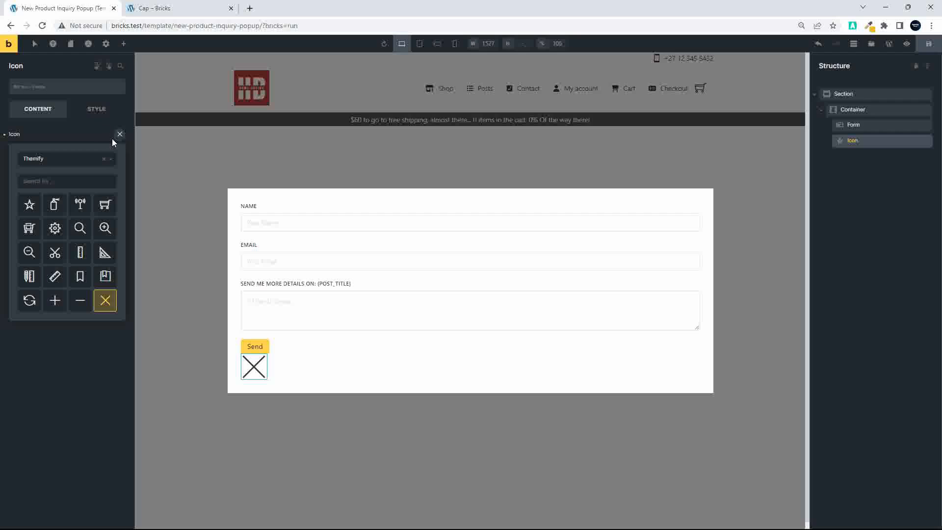
- Give the X icon absolute positioning with top 0 and right 0 in its layout style
{"action": "left_click", "coordinate": [94, 110]}
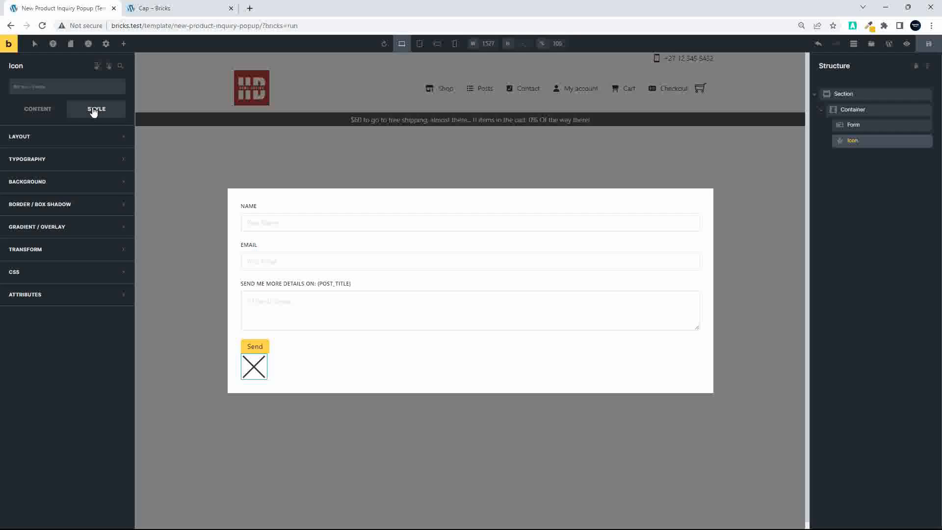
{"action": "left_click", "coordinate": [57, 140]}
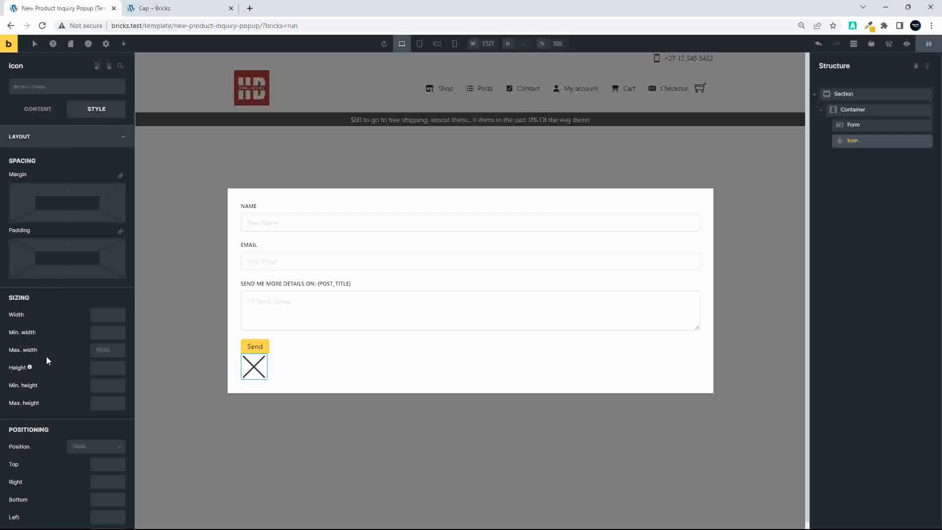
{"action": "scroll", "coordinate": [64, 384], "scroll_direction": "down", "scroll_amount": 5}
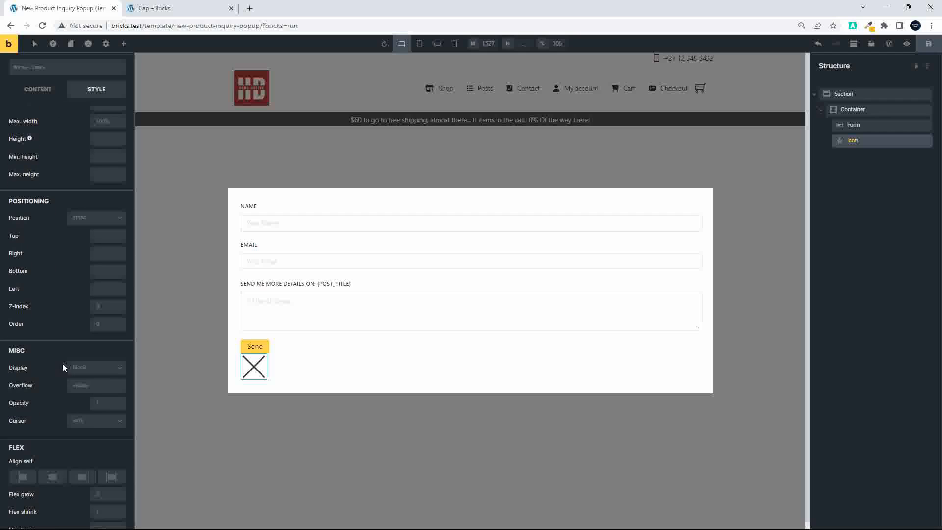
{"action": "left_click", "coordinate": [104, 368]}
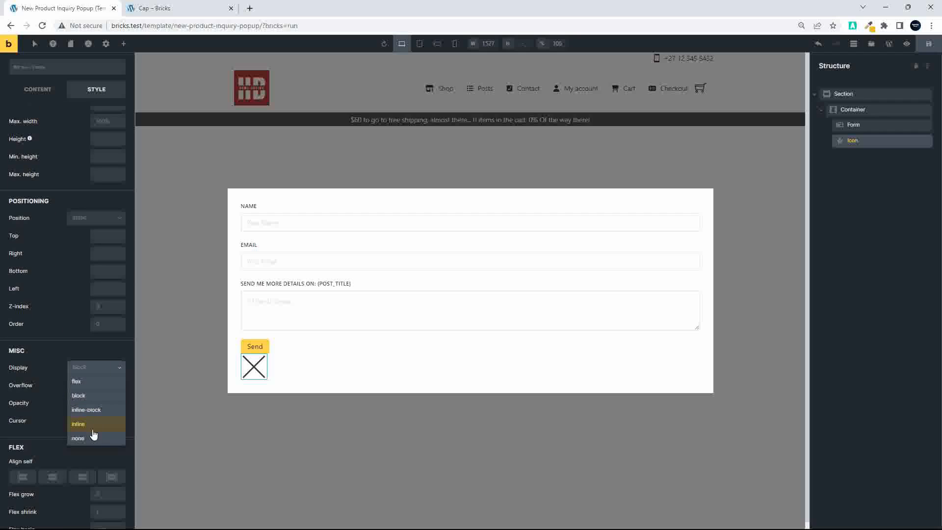
{"action": "left_click", "coordinate": [100, 347]}
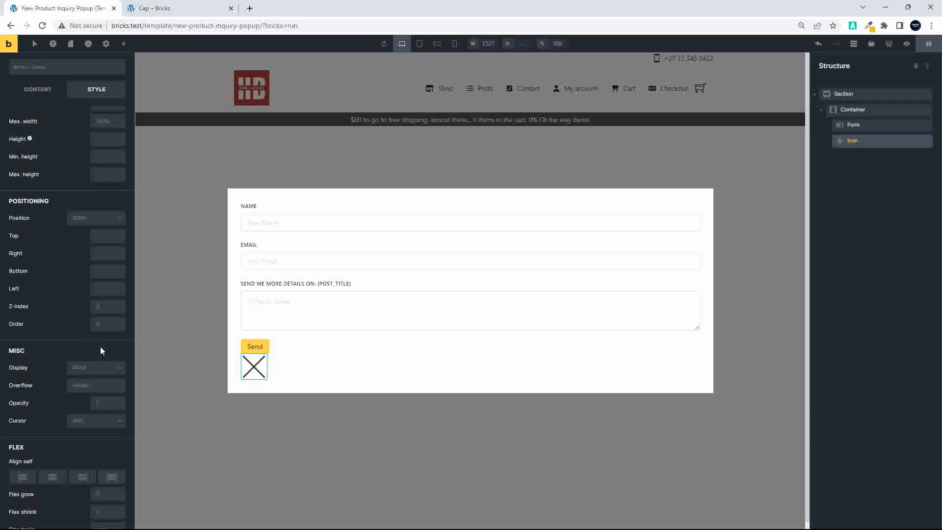
{"action": "left_click", "coordinate": [96, 216]}
{"action": "left_click", "coordinate": [90, 263]}
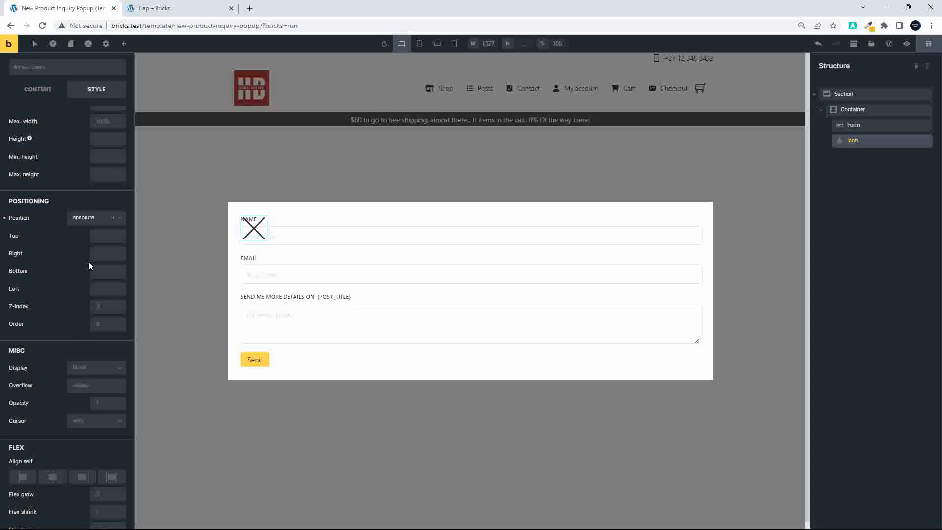
{"action": "left_click", "coordinate": [103, 236]}
{"action": "type", "text": "0"}
{"action": "left_click", "coordinate": [101, 253]}
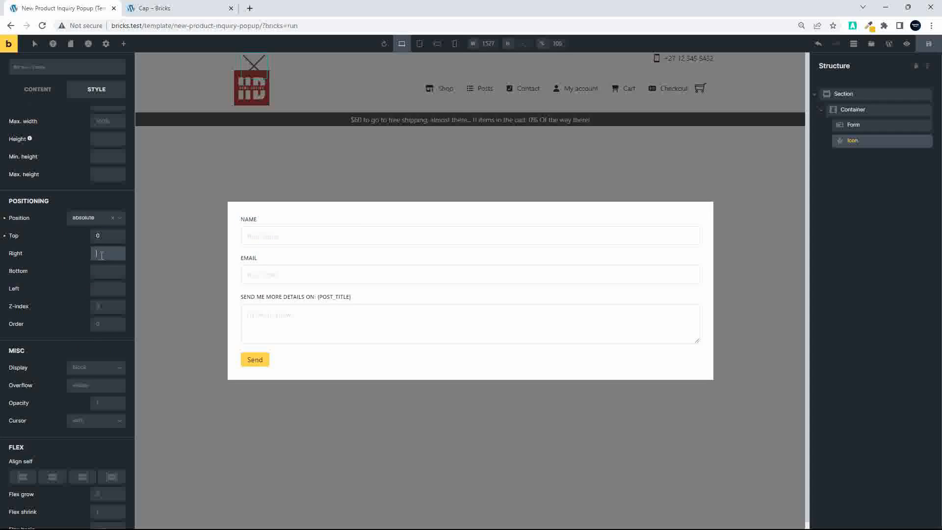
{"action": "type", "text": "0"}
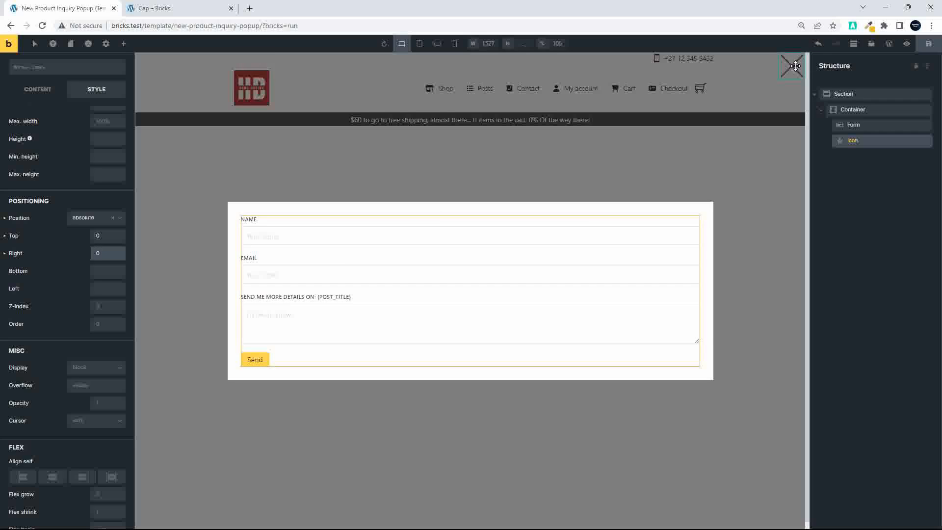
- Set the position of the container holding the form and icon to relative
{"action": "left_click", "coordinate": [851, 111]}
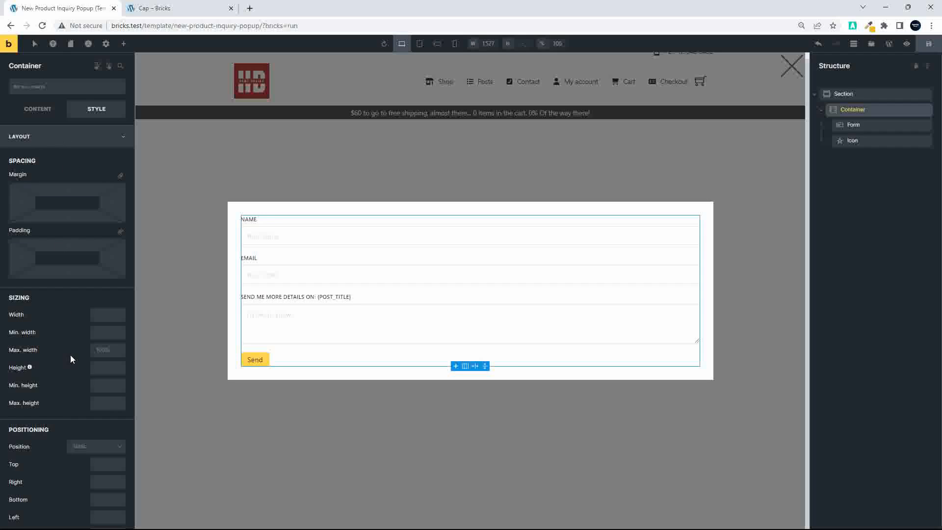
{"action": "scroll", "coordinate": [73, 362], "scroll_direction": "down", "scroll_amount": 2}
{"action": "scroll", "coordinate": [73, 362], "scroll_direction": "down", "scroll_amount": 1}
{"action": "left_click", "coordinate": [81, 320]}
{"action": "left_click", "coordinate": [79, 344]}
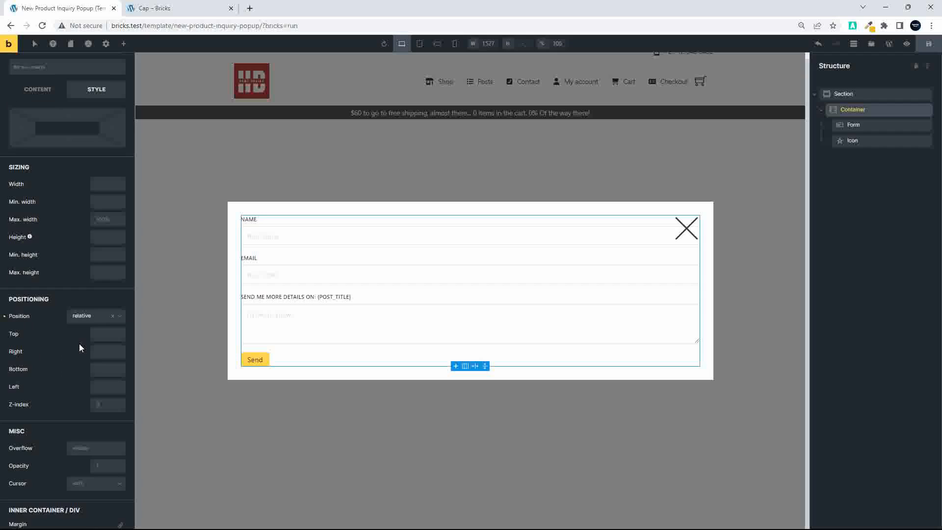
- Set the size of the popup's X icon to 40px
{"action": "left_click", "coordinate": [688, 229]}
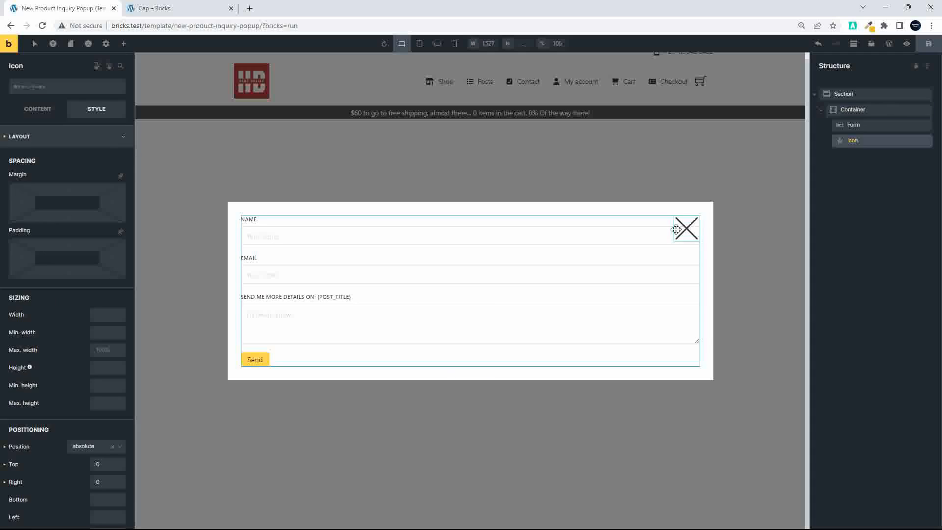
{"action": "left_click", "coordinate": [38, 117]}
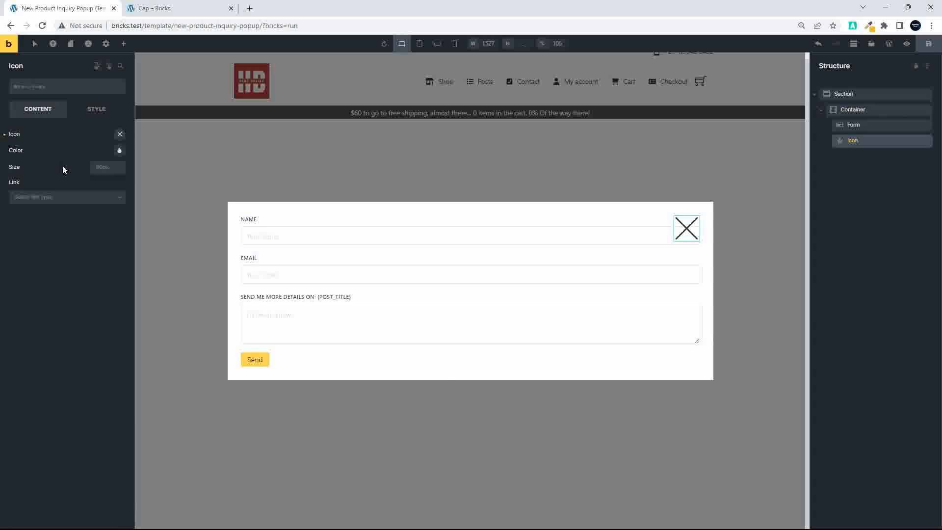
{"action": "left_click", "coordinate": [97, 167]}
{"action": "type", "text": "40pxx"}
{"action": "key", "text": "BackSpace"}
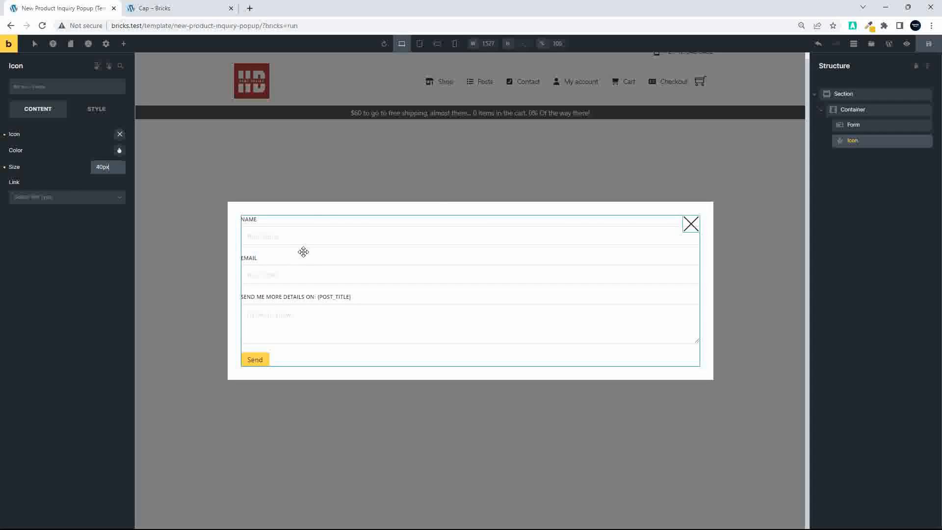
- Add a Product title element and place it above the form inside the container
{"action": "left_click", "coordinate": [123, 44]}
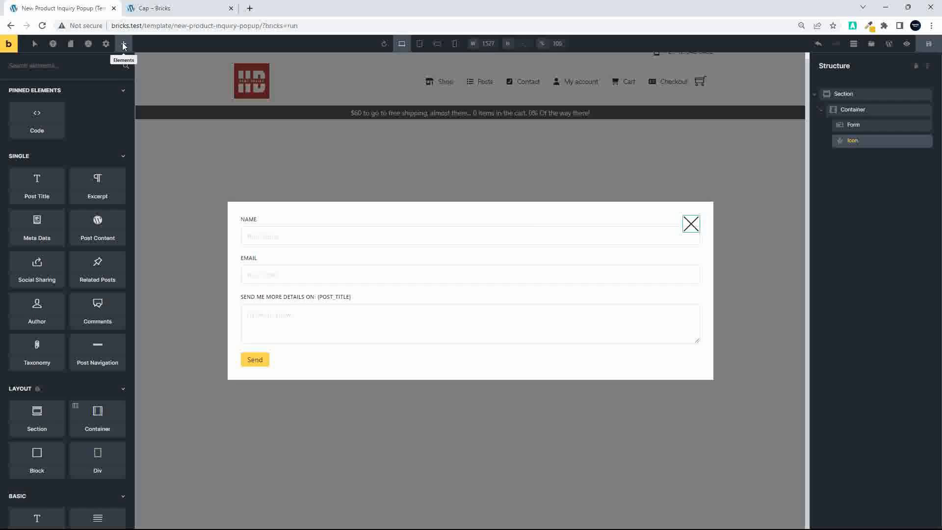
{"action": "type", "text": "ti"}
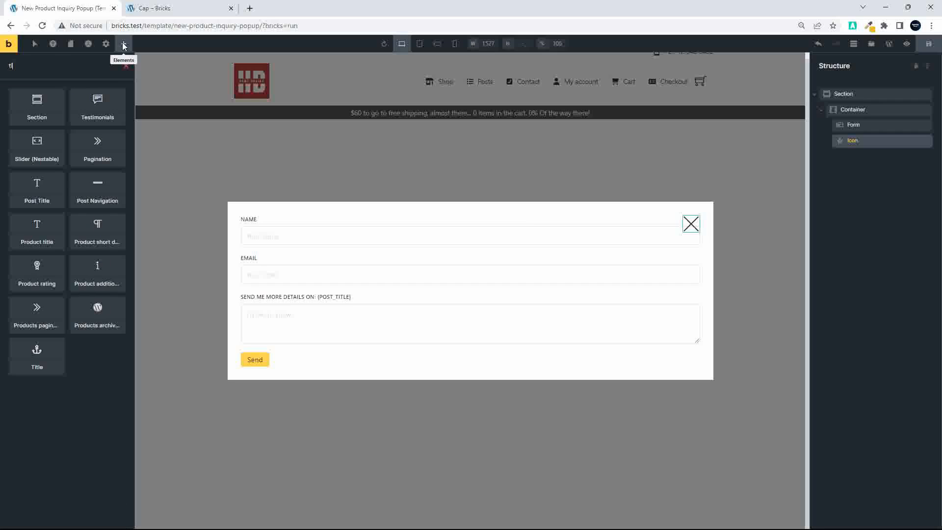
{"action": "type", "text": "t"}
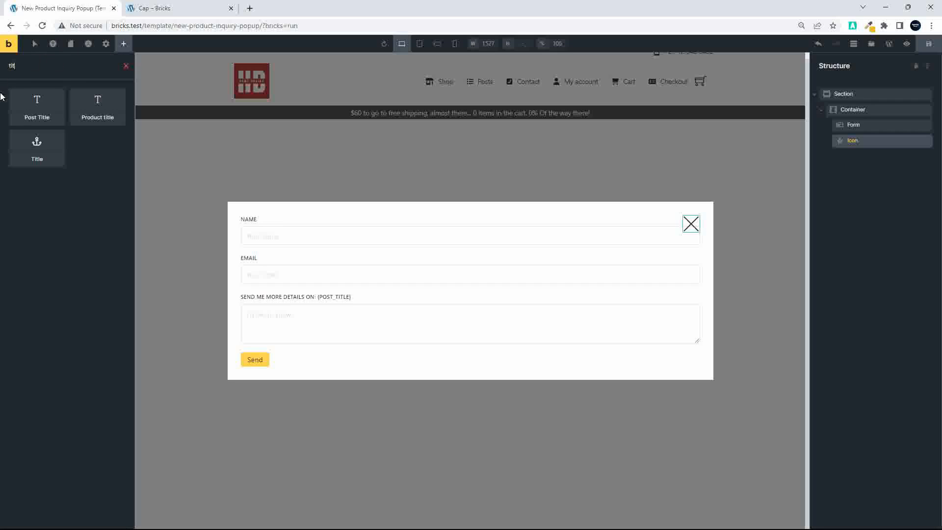
{"action": "left_click", "coordinate": [100, 108]}
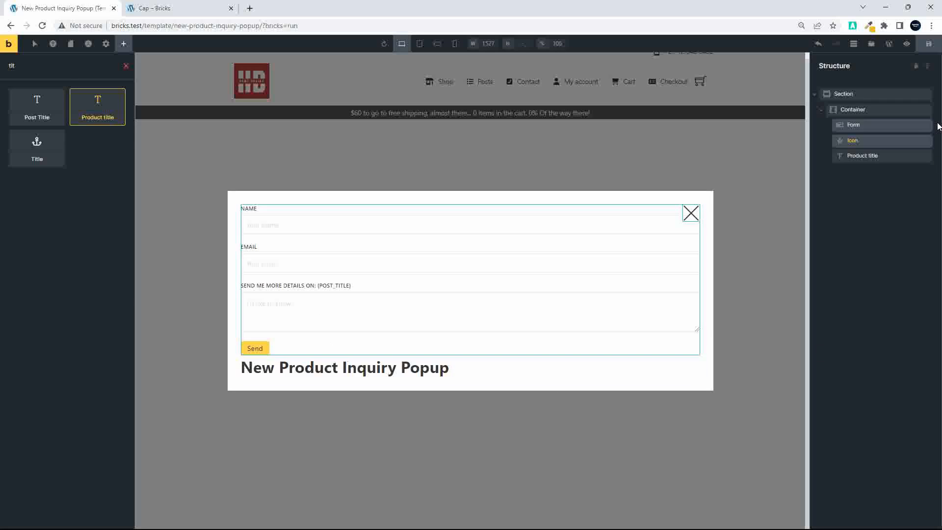
{"action": "left_click_drag", "start_coordinate": [842, 155], "coordinate": [857, 123]}
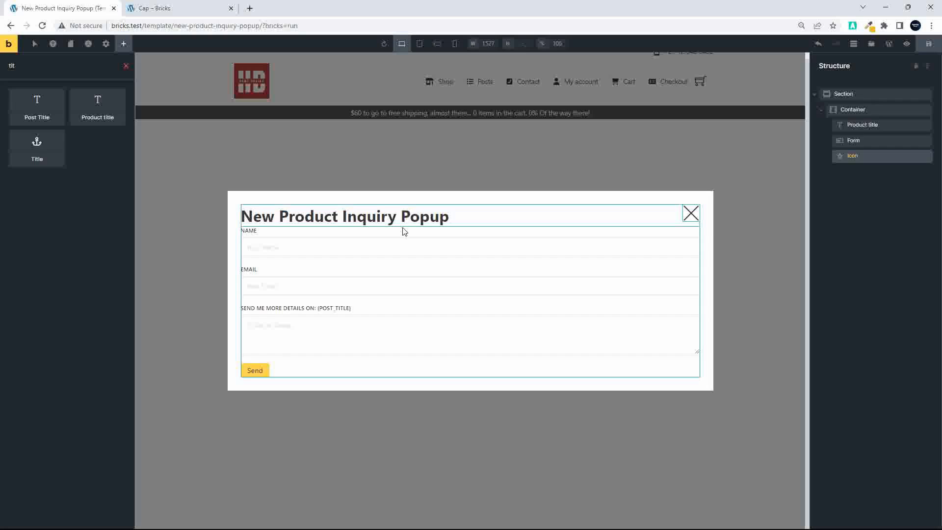
- Give the product title a bottom margin of 15 in its layout style
{"action": "left_click", "coordinate": [357, 217]}
{"action": "left_click", "coordinate": [98, 111]}
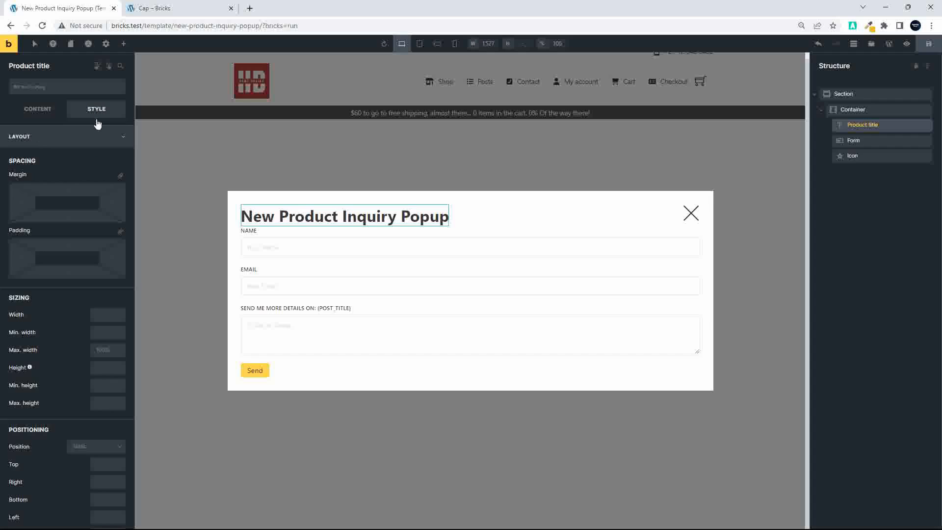
{"action": "left_click", "coordinate": [105, 216]}
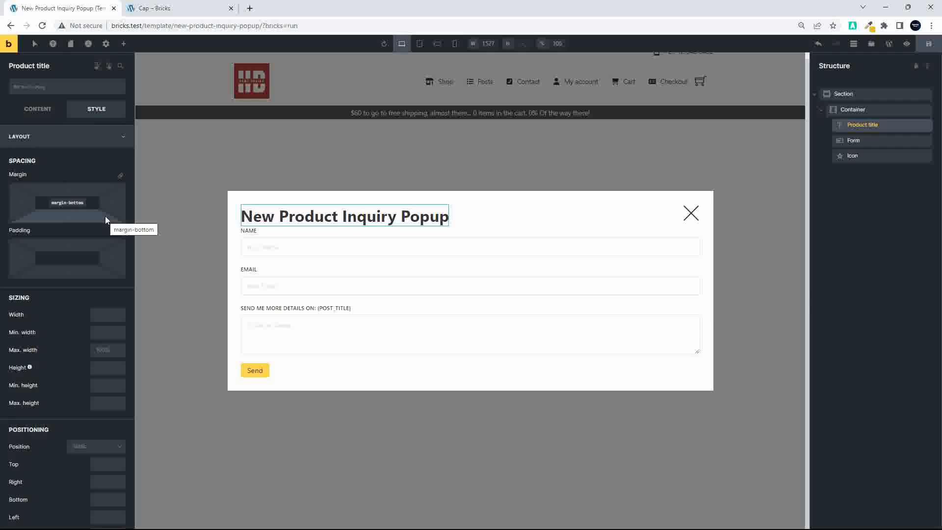
{"action": "type", "text": "15"}
{"action": "left_click", "coordinate": [398, 215]}
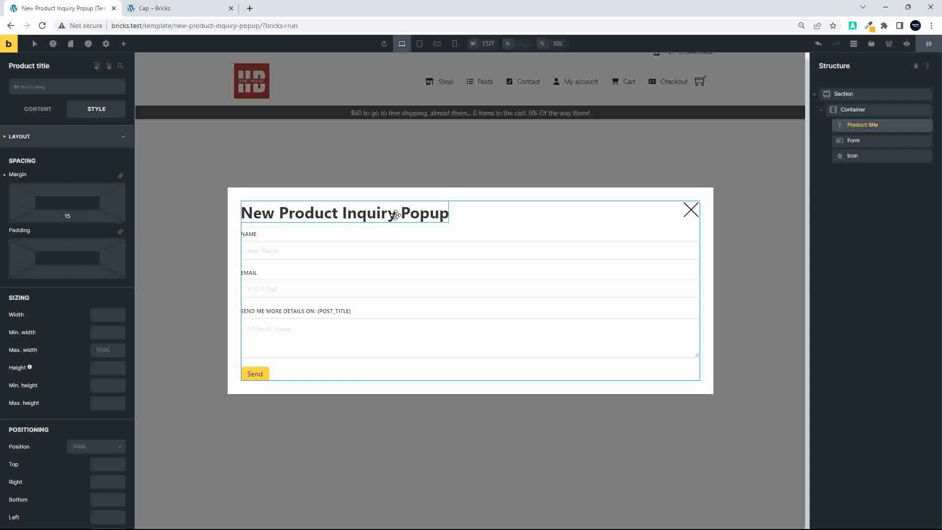
{"action": "left_click", "coordinate": [53, 140]}
- Change the product title's HTML tag to h3
{"action": "left_click", "coordinate": [37, 110]}
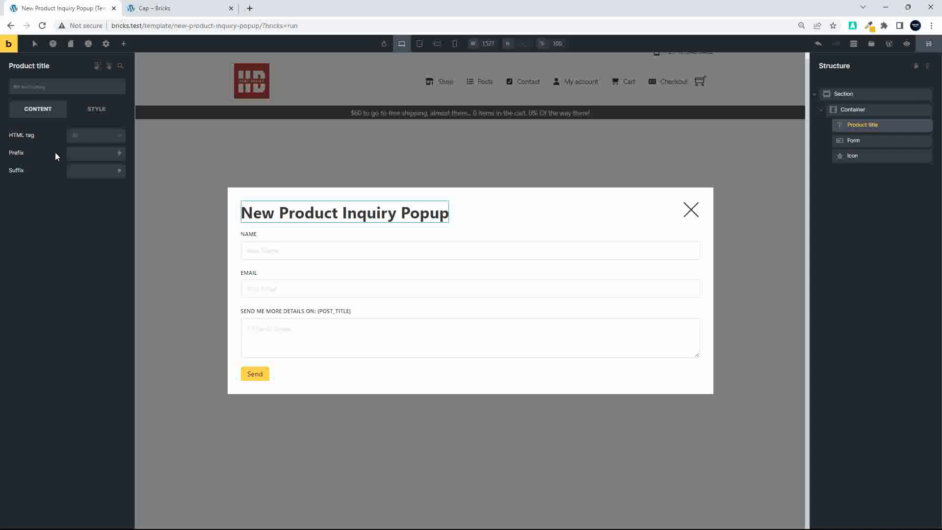
{"action": "left_click", "coordinate": [80, 138]}
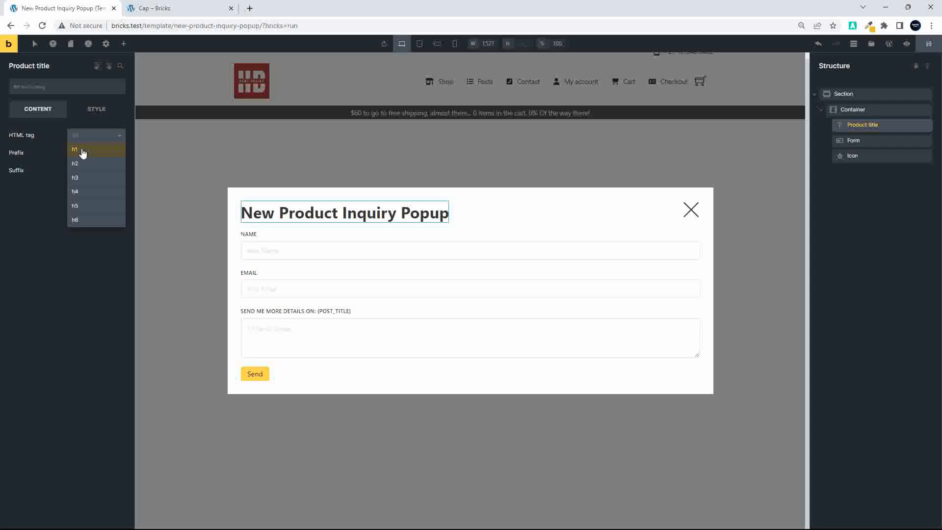
{"action": "left_click", "coordinate": [83, 179]}
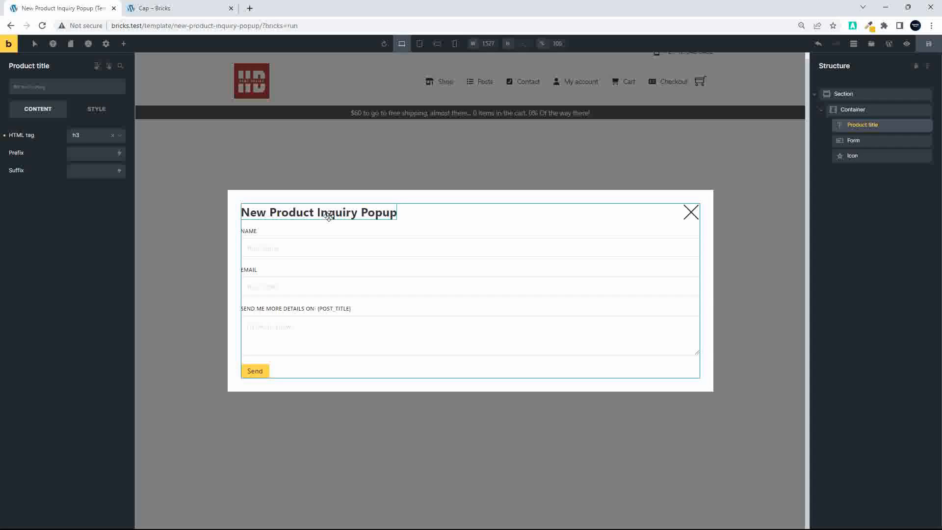
{"action": "left_click", "coordinate": [96, 112]}
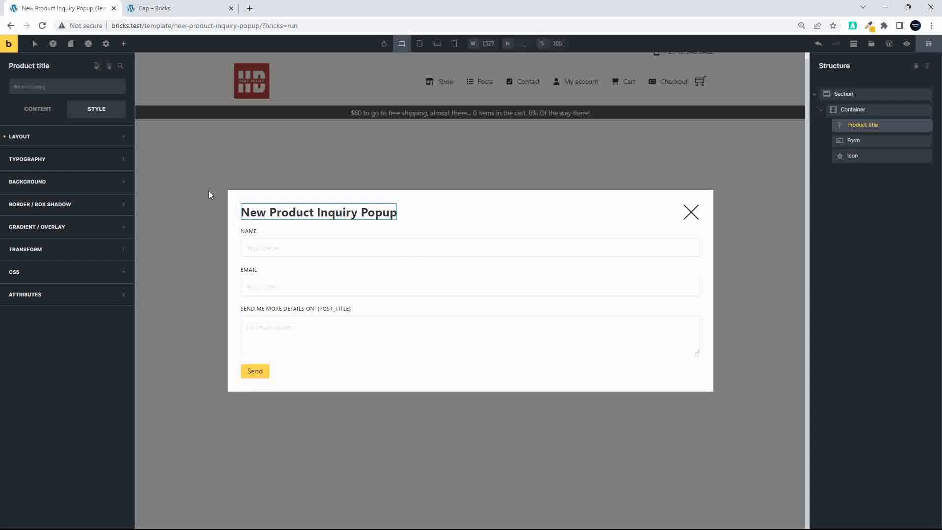
- In the template's popup settings, round all four corners of the popup content with a linked border radius of 15
{"action": "left_click", "coordinate": [106, 45]}
{"action": "left_click", "coordinate": [40, 140]}
{"action": "left_click", "coordinate": [22, 93]}
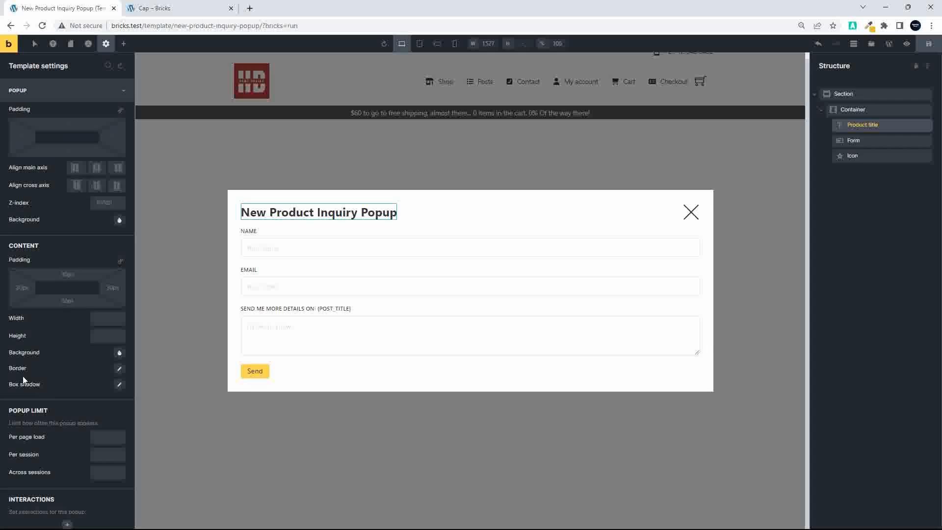
{"action": "left_click", "coordinate": [119, 369]}
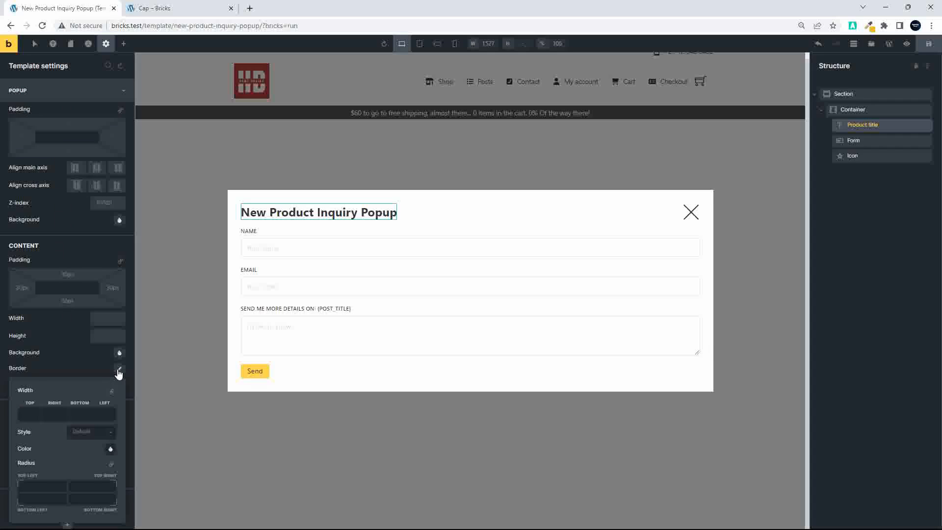
{"action": "scroll", "coordinate": [118, 380], "scroll_direction": "down", "scroll_amount": 1}
{"action": "left_click", "coordinate": [111, 421]}
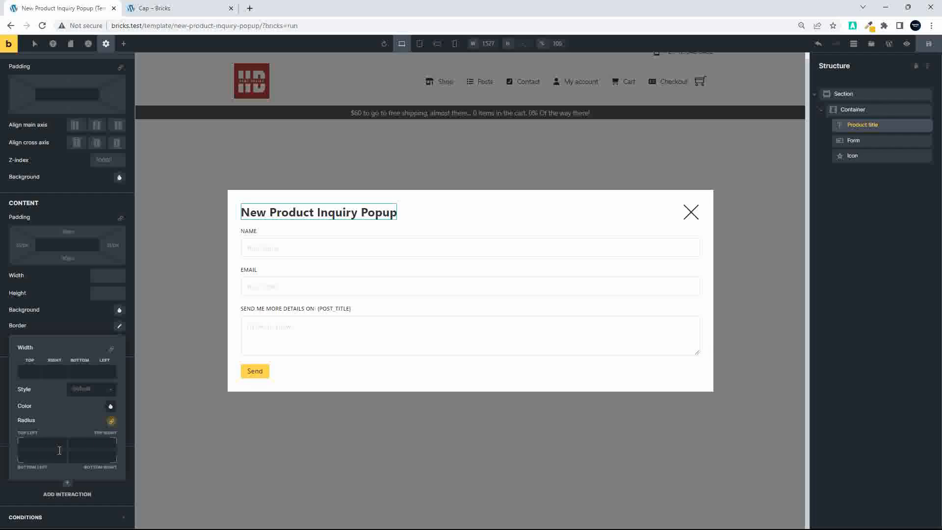
{"action": "left_click", "coordinate": [37, 444]}
{"action": "type", "text": "15"}
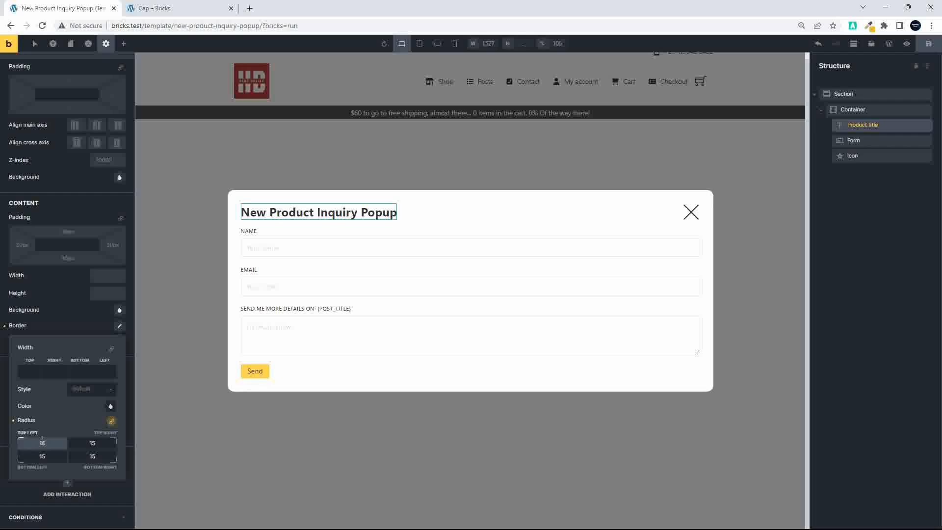
- Set the popup's backdrop background color to black with 0.8 opacity
{"action": "scroll", "coordinate": [51, 440], "scroll_direction": "up", "scroll_amount": 1}
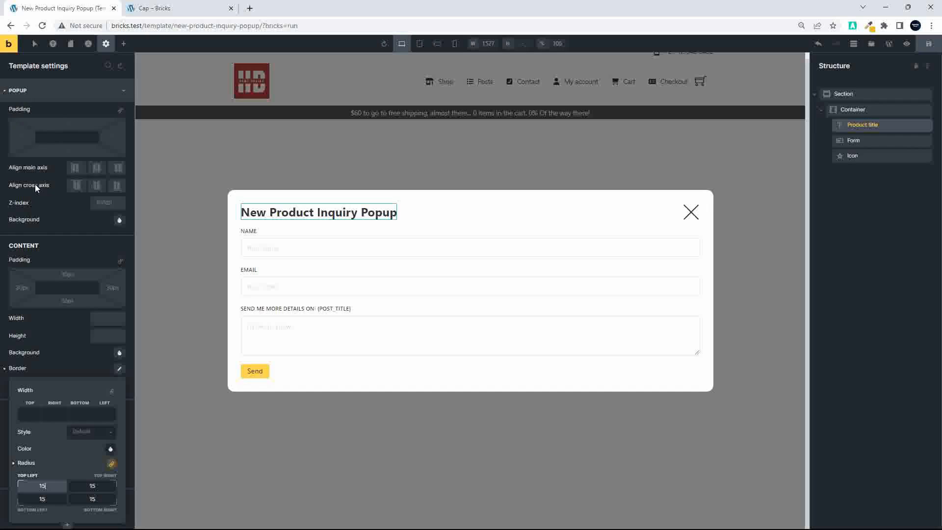
{"action": "left_click", "coordinate": [119, 220]}
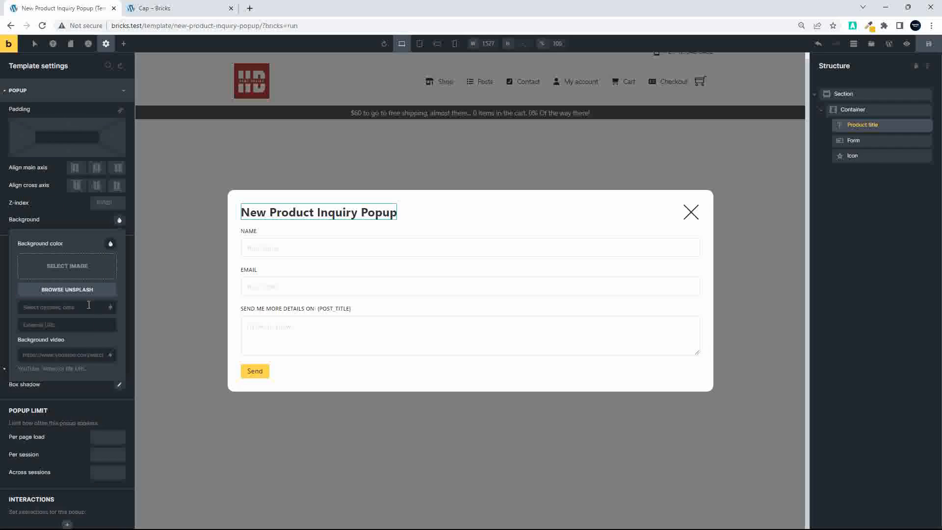
{"action": "left_click", "coordinate": [111, 244]}
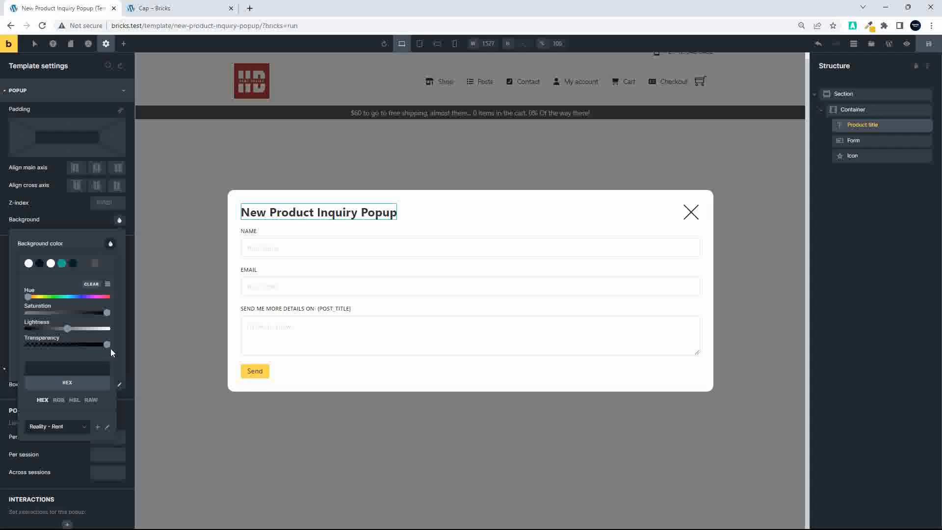
{"action": "left_click_drag", "start_coordinate": [67, 332], "coordinate": [27, 330]}
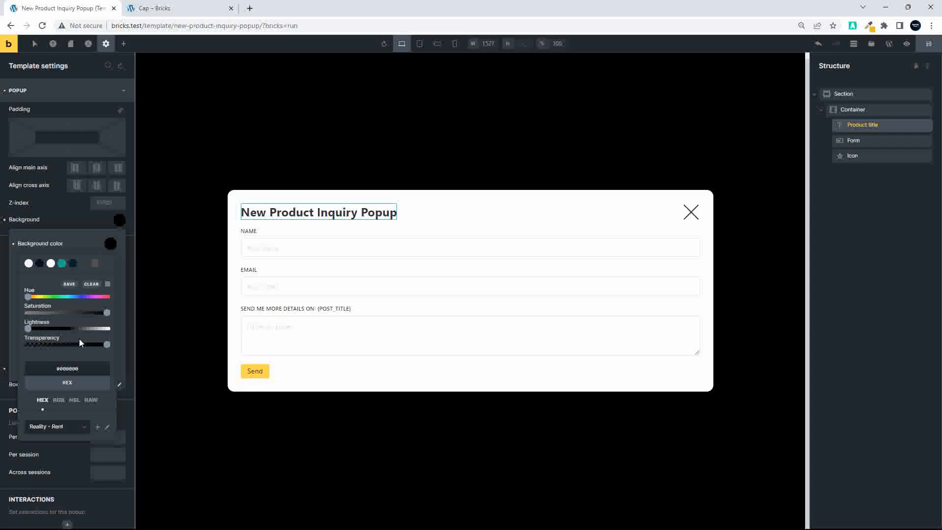
{"action": "mouse_move", "coordinate": [107, 348]}
{"action": "left_mouse_down"}
{"action": "mouse_move", "coordinate": [72, 349]}
{"action": "mouse_move", "coordinate": [91, 348]}
{"action": "left_mouse_up"}
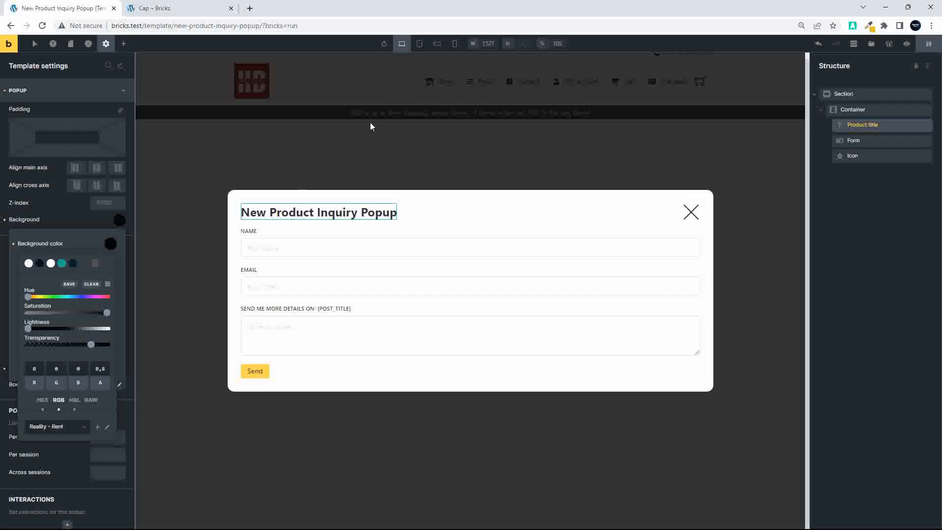
- Check the popup at the tablet breakpoint and give it left and right padding of 20 at the desktop breakpoint
{"action": "left_click", "coordinate": [419, 43]}
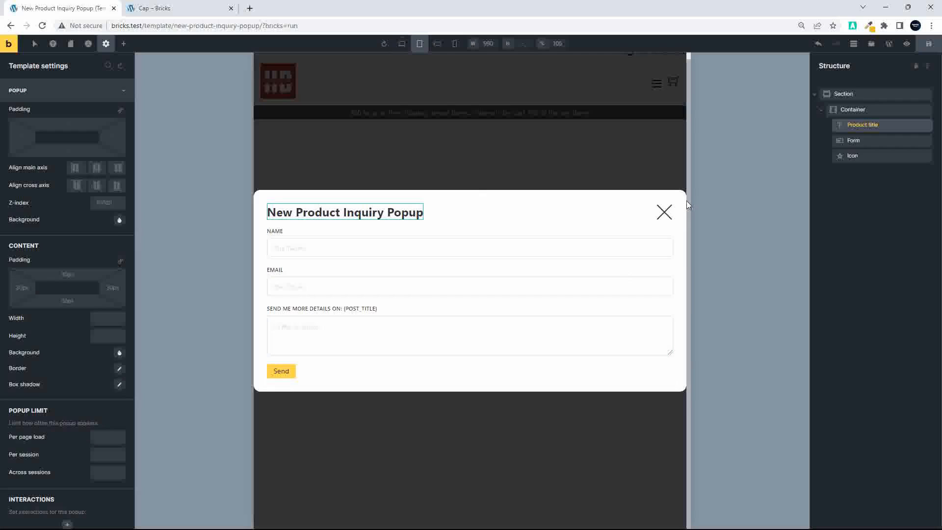
{"action": "left_click", "coordinate": [402, 44]}
{"action": "left_click", "coordinate": [19, 140]}
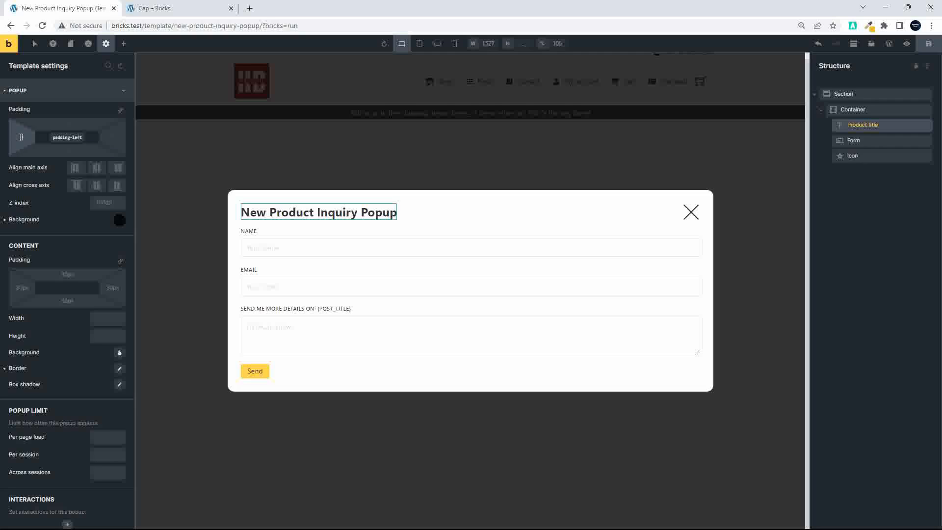
{"action": "type", "text": "20"}
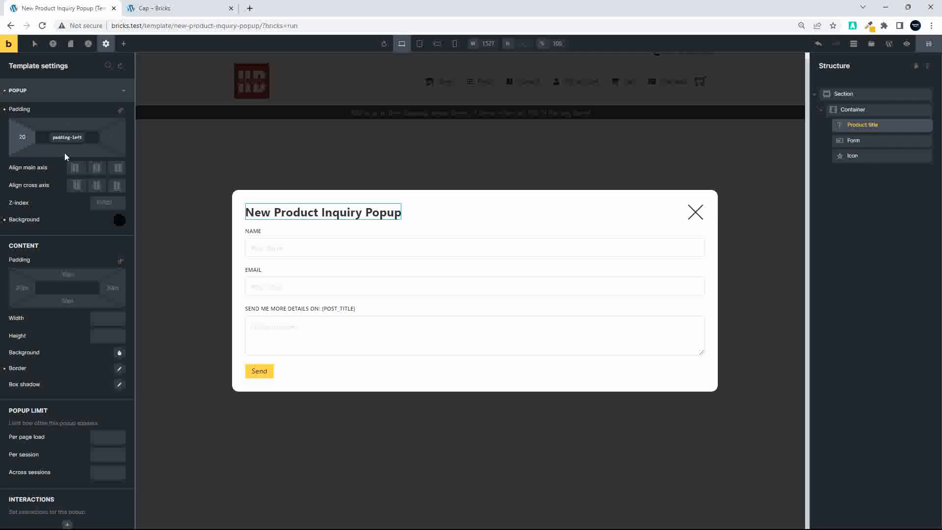
{"action": "left_click", "coordinate": [113, 139]}
{"action": "type", "text": "20"}
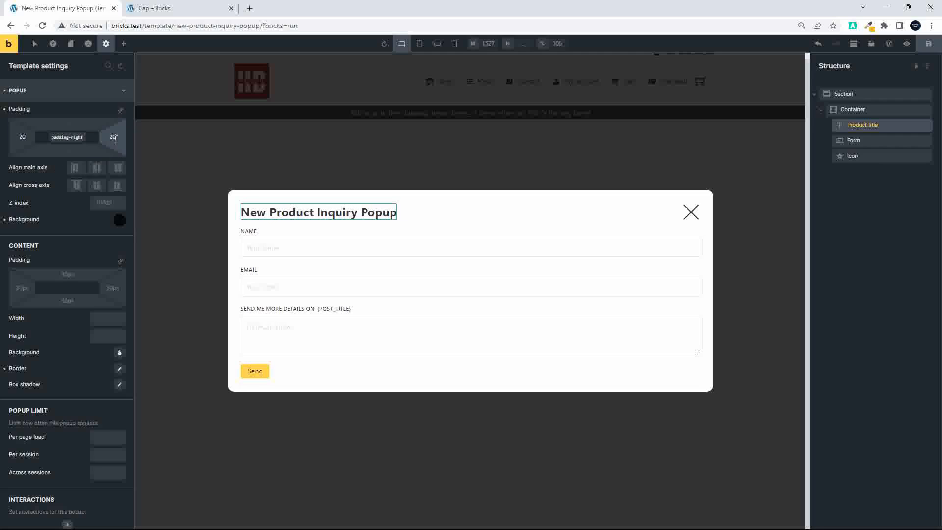
- Check the popup's layout at the mobile landscape and mobile portrait breakpoints
{"action": "left_click", "coordinate": [437, 45]}
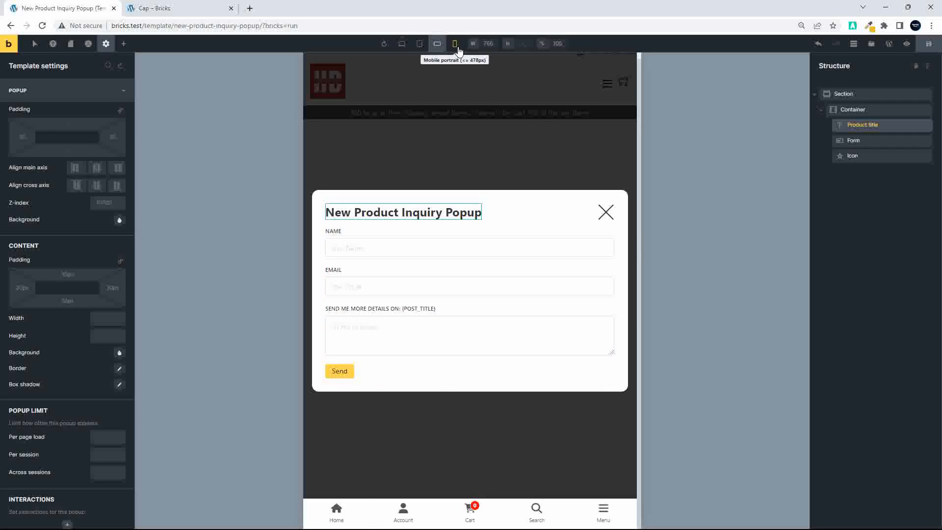
{"action": "left_click", "coordinate": [455, 44]}
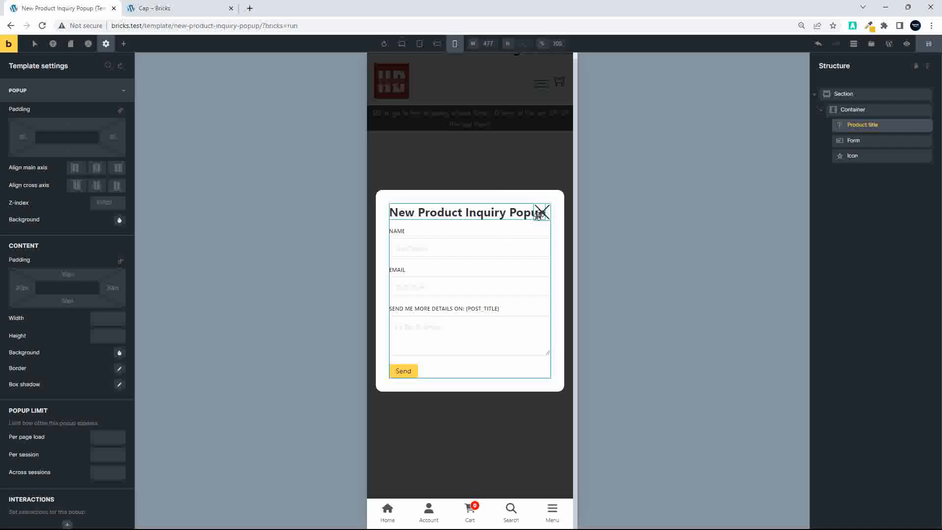
{"action": "left_click", "coordinate": [118, 168]}
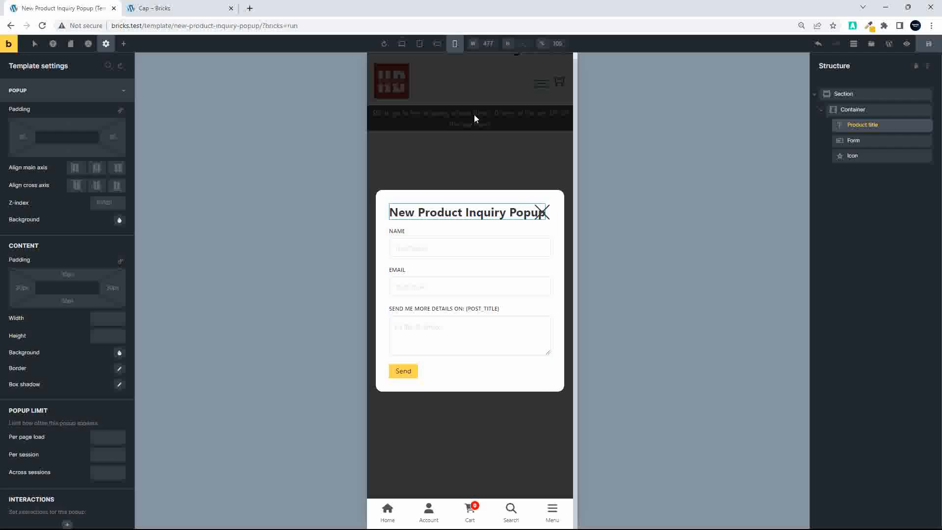
- Set the product title's max width to 80% at the mobile landscape breakpoint and check the result at mobile portrait
{"action": "left_click", "coordinate": [436, 46]}
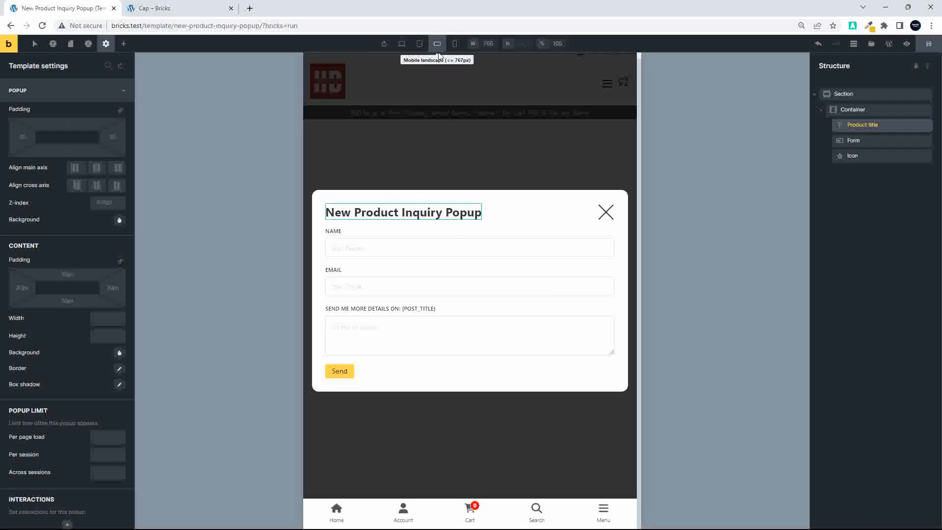
{"action": "left_click", "coordinate": [431, 214]}
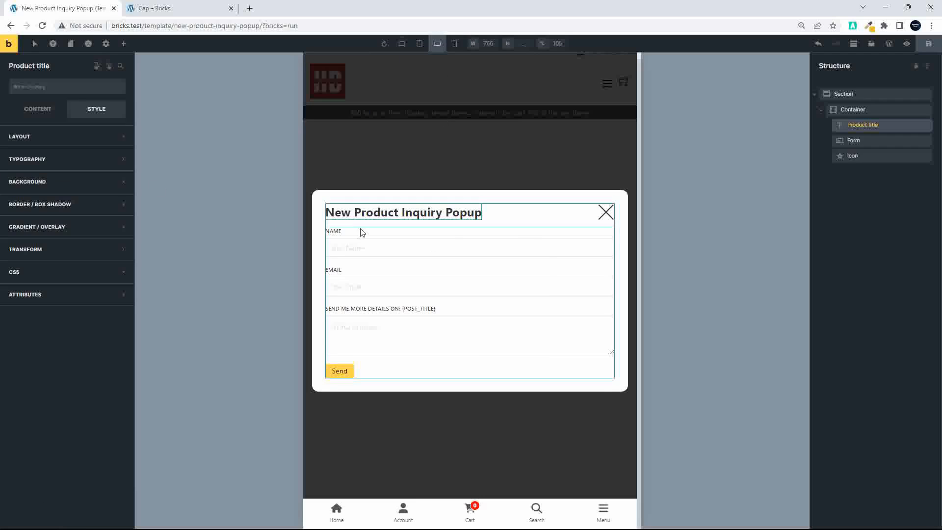
{"action": "left_click", "coordinate": [40, 140]}
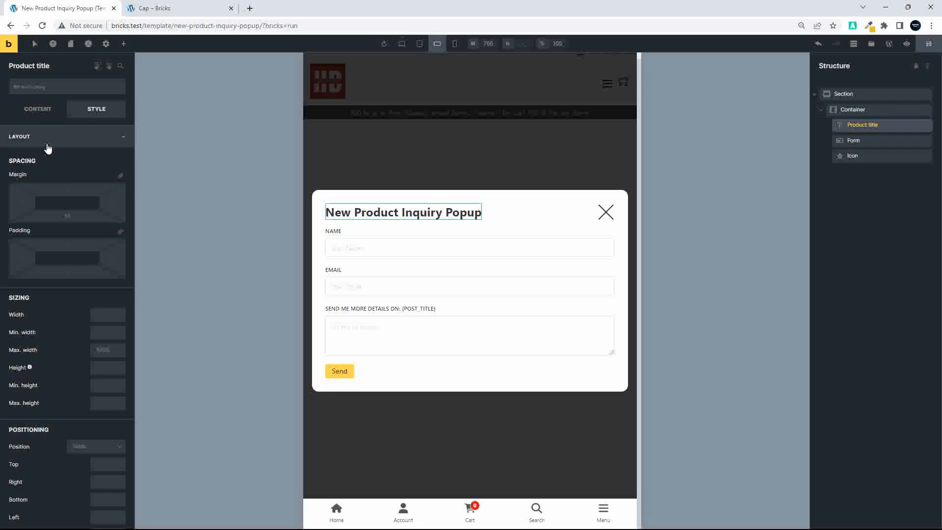
{"action": "left_click", "coordinate": [119, 350]}
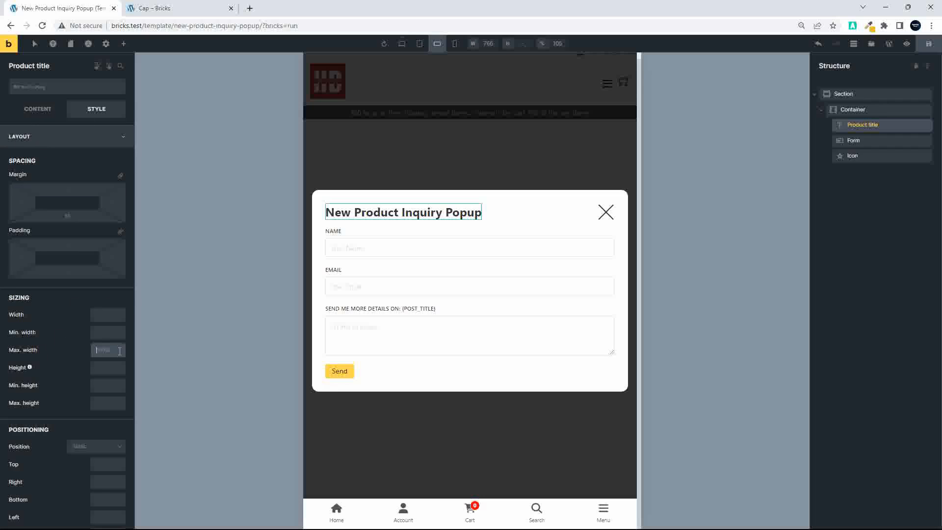
{"action": "type", "text": "80"}
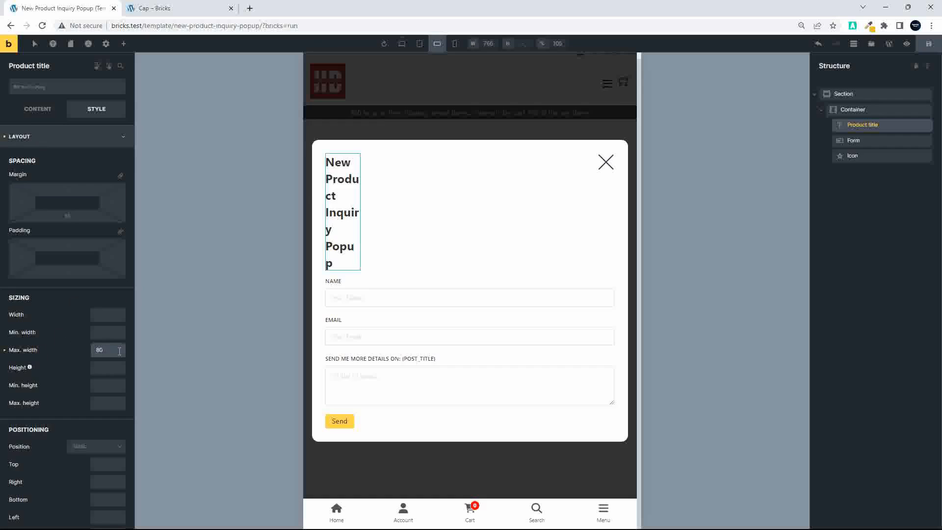
{"action": "type", "text": "%"}
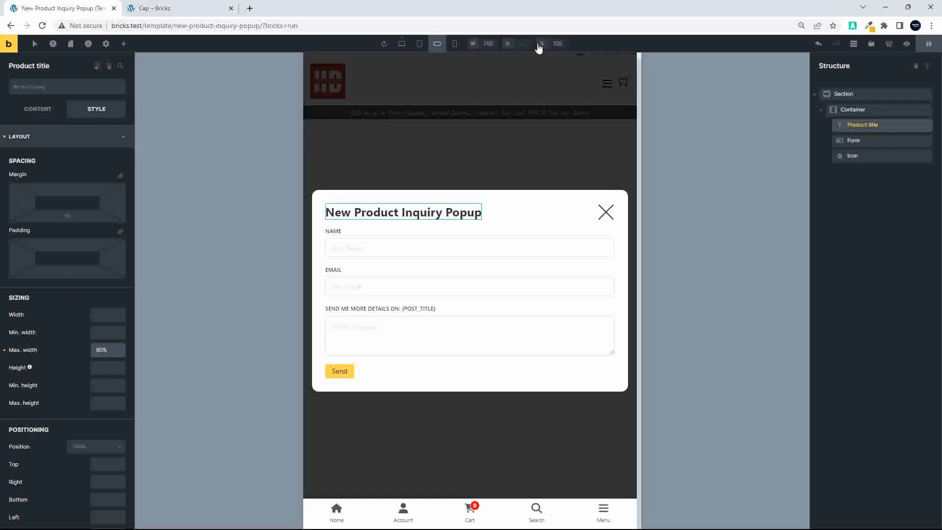
{"action": "left_click", "coordinate": [455, 46]}
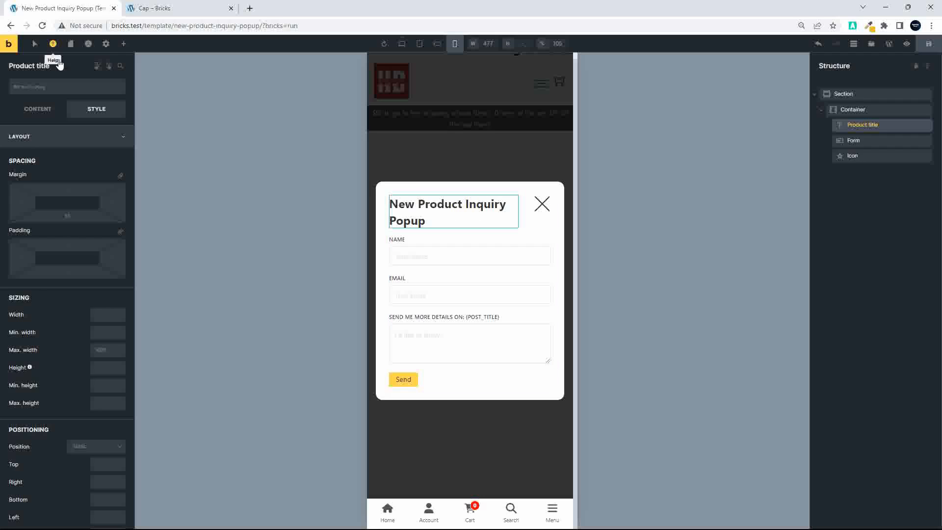
- At the desktop breakpoint, add a Div as the container's first element and nest the product title inside it
{"action": "left_click", "coordinate": [401, 44]}
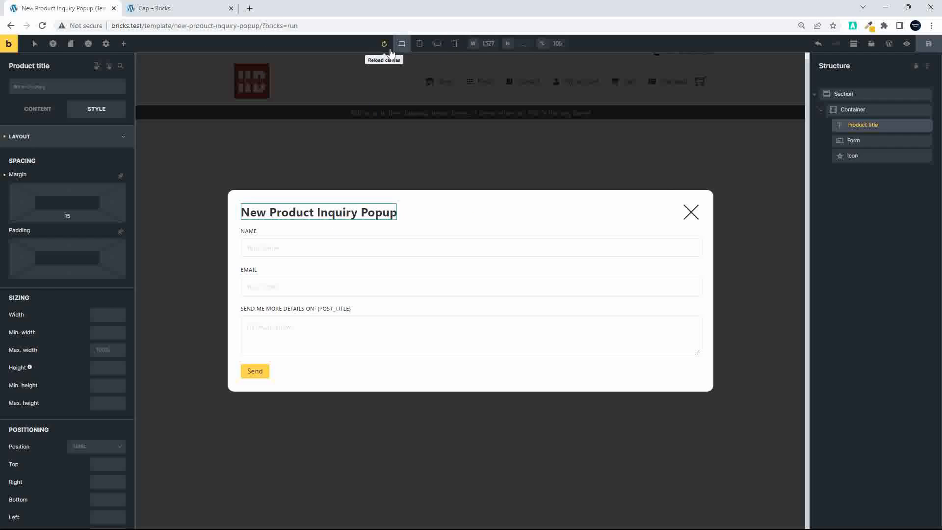
{"action": "left_click", "coordinate": [867, 111]}
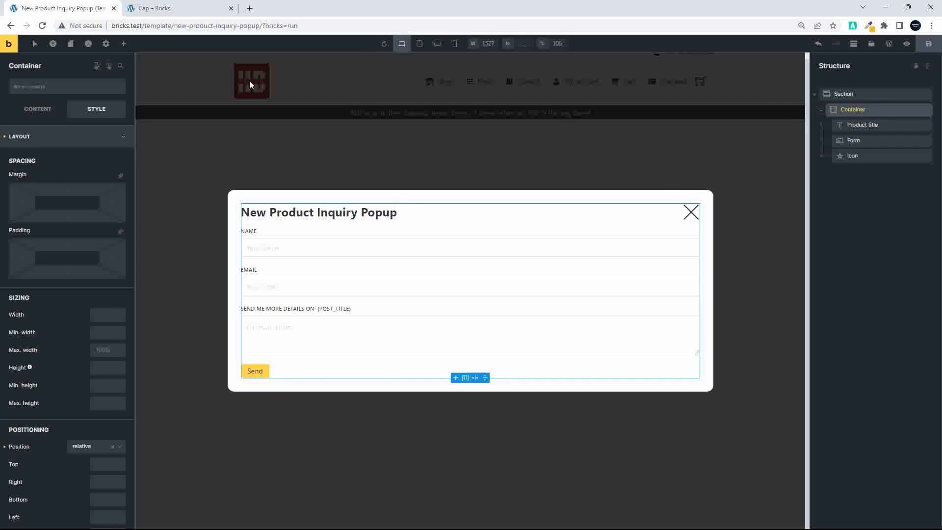
{"action": "left_click", "coordinate": [123, 44]}
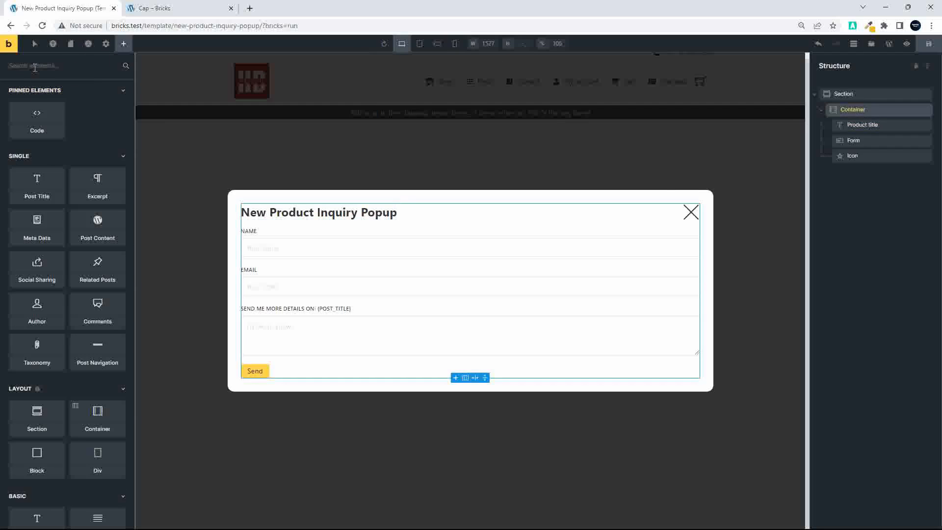
{"action": "type", "text": "div"}
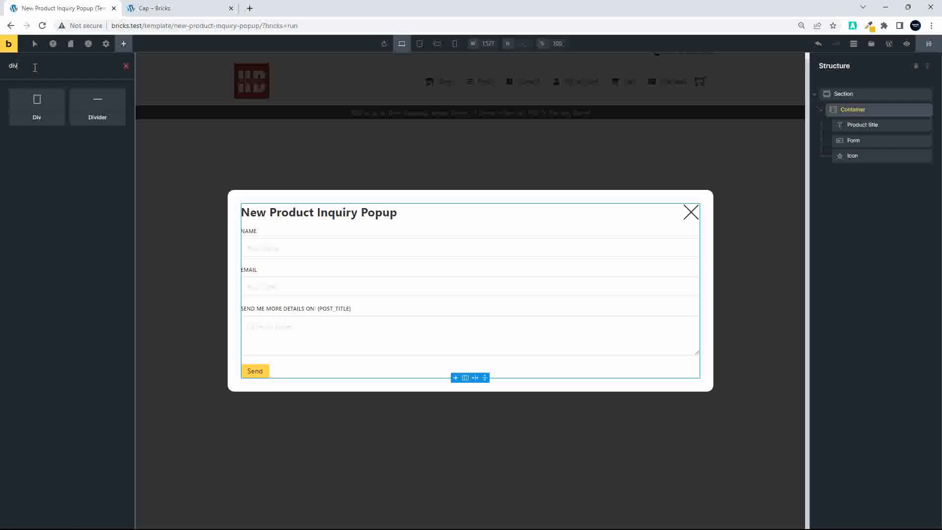
{"action": "left_click", "coordinate": [30, 112]}
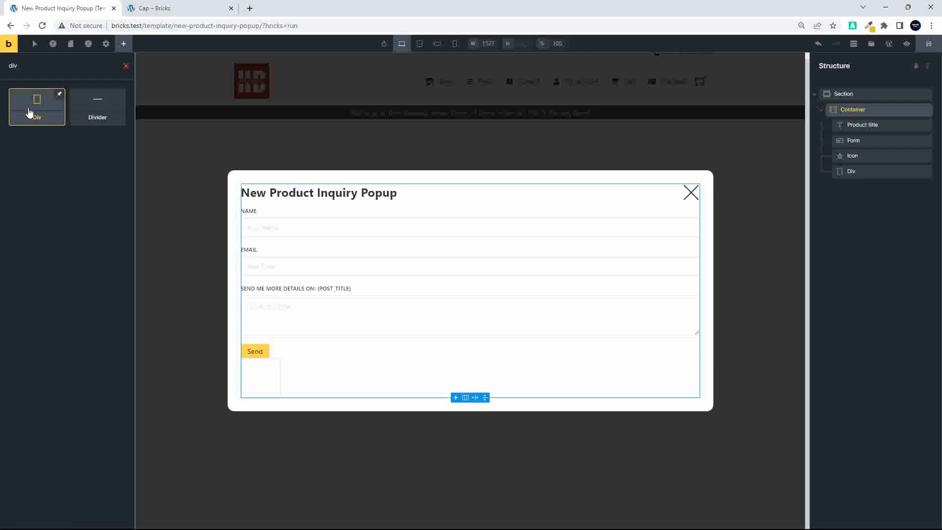
{"action": "mouse_move", "coordinate": [843, 125]}
{"action": "left_mouse_down"}
{"action": "mouse_move", "coordinate": [867, 181]}
{"action": "mouse_move", "coordinate": [846, 155]}
{"action": "mouse_move", "coordinate": [860, 126]}
{"action": "mouse_move", "coordinate": [833, 128]}
{"action": "left_mouse_up"}
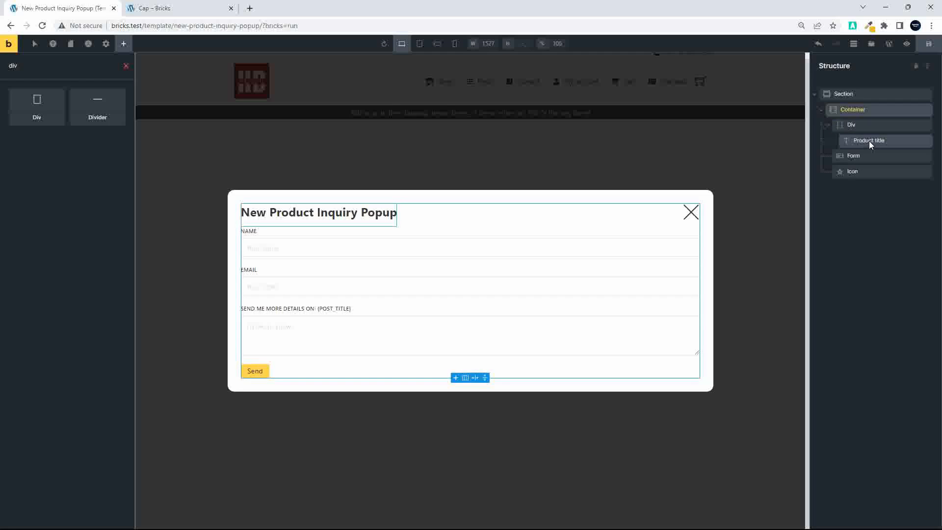
- Set the Div's display to flex and center its items on the cross axis
{"action": "left_click", "coordinate": [867, 124]}
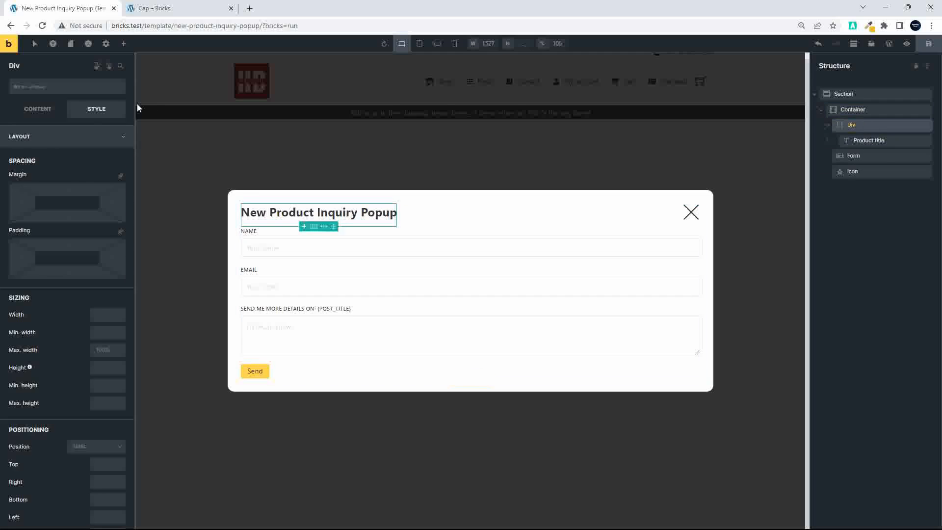
{"action": "left_click", "coordinate": [27, 118]}
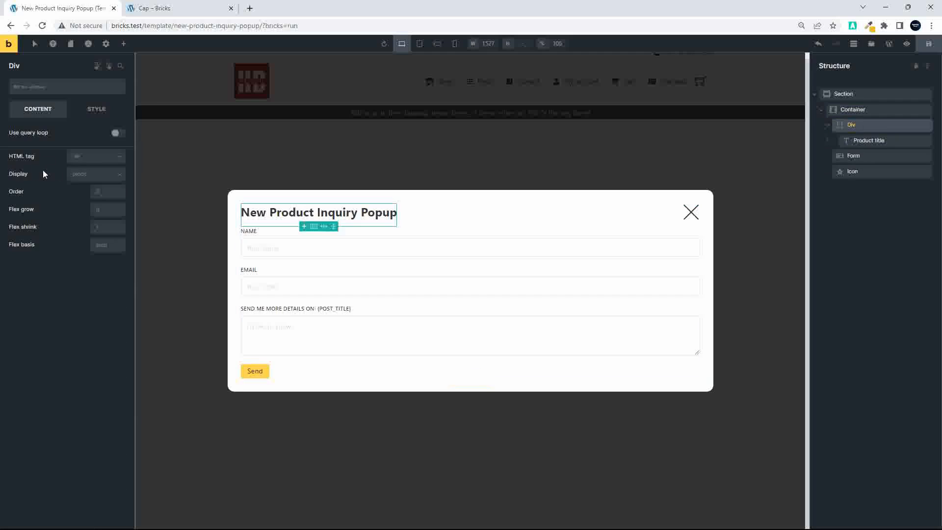
{"action": "left_click", "coordinate": [78, 175]}
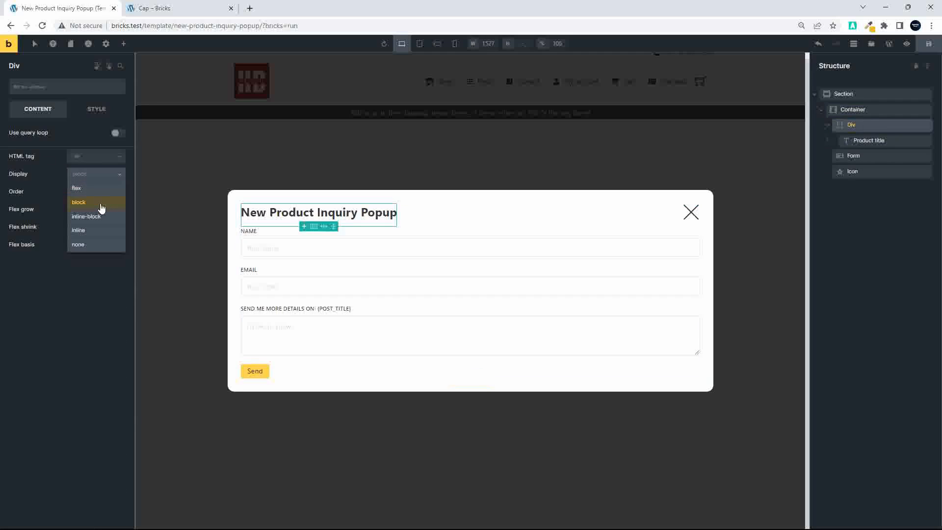
{"action": "left_click", "coordinate": [79, 188]}
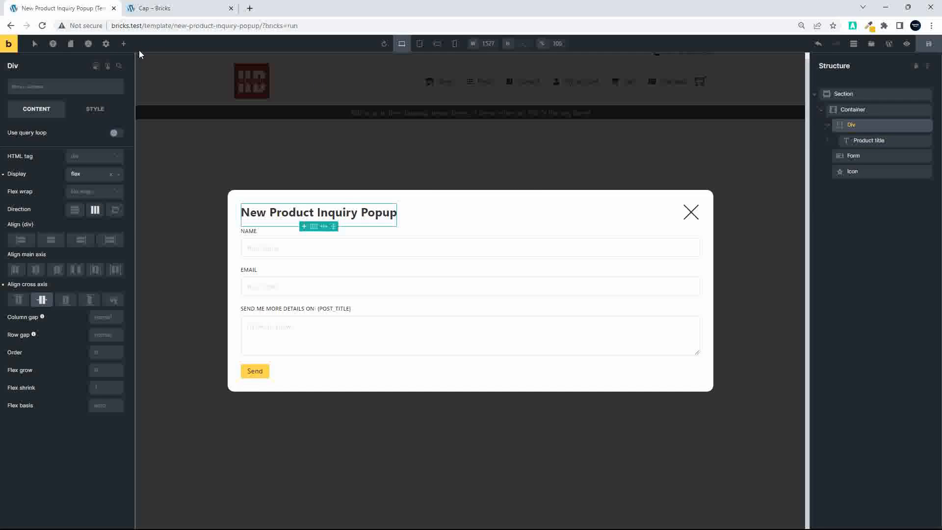
- Add a Basic Text element after the product title inside the Div, with the text "- Inquiry"
{"action": "left_click", "coordinate": [124, 44]}
{"action": "type", "text": "text"}
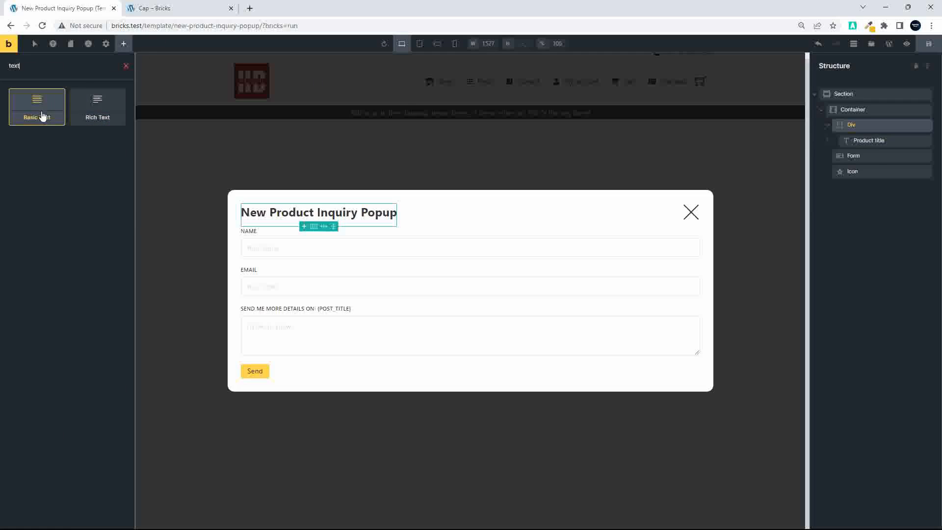
{"action": "left_click", "coordinate": [42, 116]}
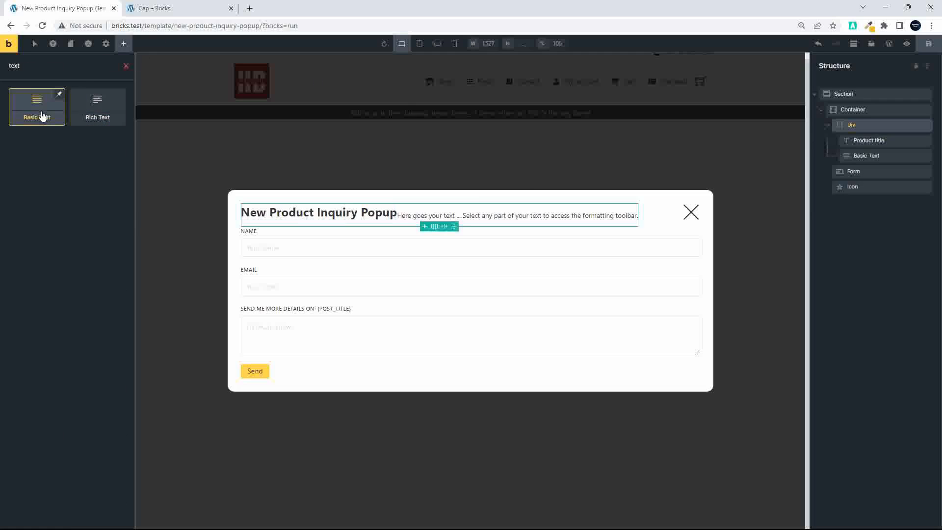
{"action": "left_click", "coordinate": [484, 217]}
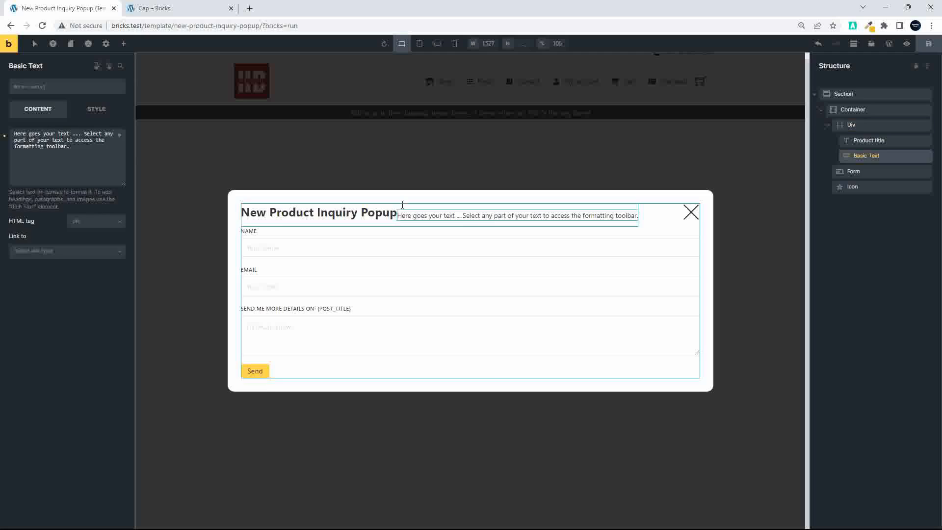
{"action": "left_click_drag", "start_coordinate": [72, 147], "coordinate": [13, 133]}
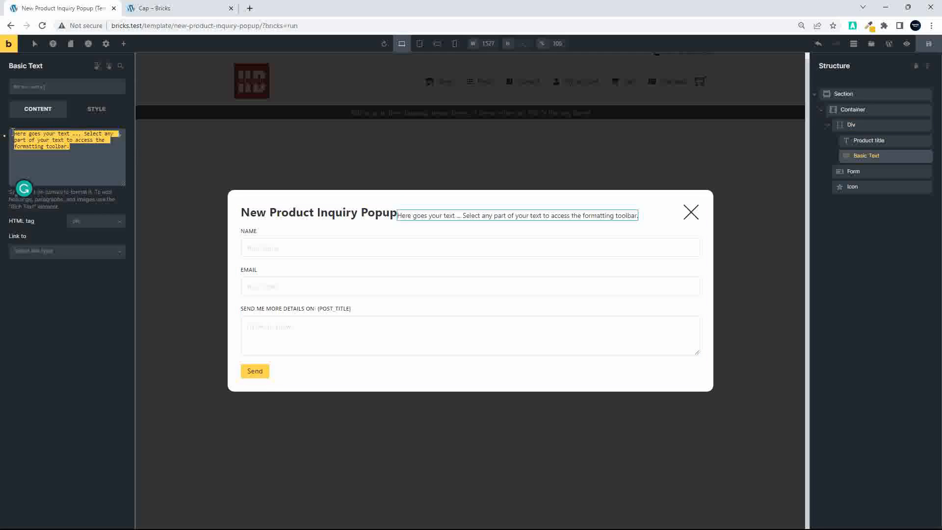
{"action": "type", "text": "Inquiry"}
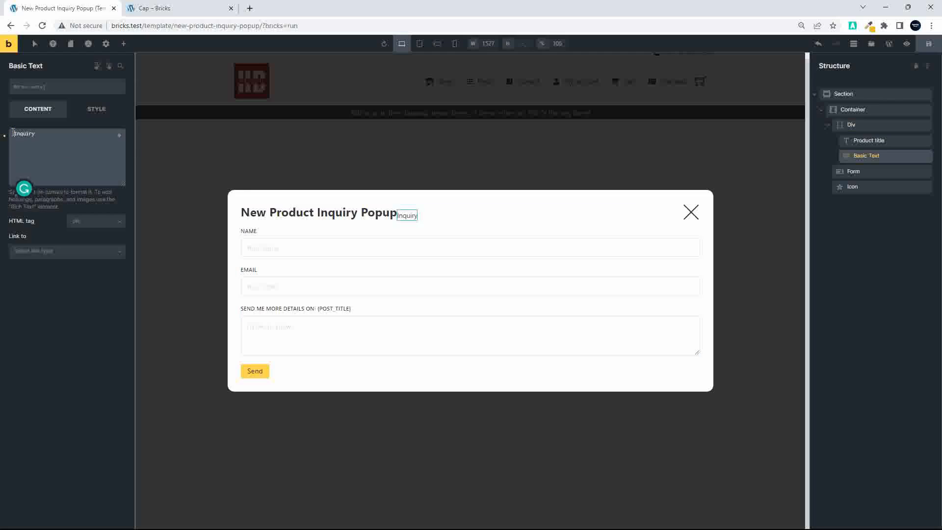
{"action": "type", "text": "-"}
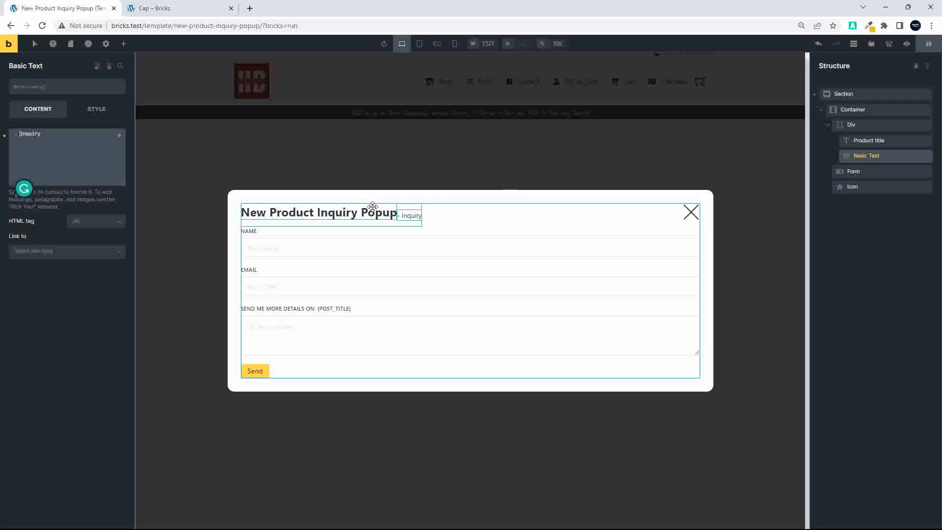
- Set the "- Inquiry" text's font size to 30
{"action": "left_click", "coordinate": [94, 109]}
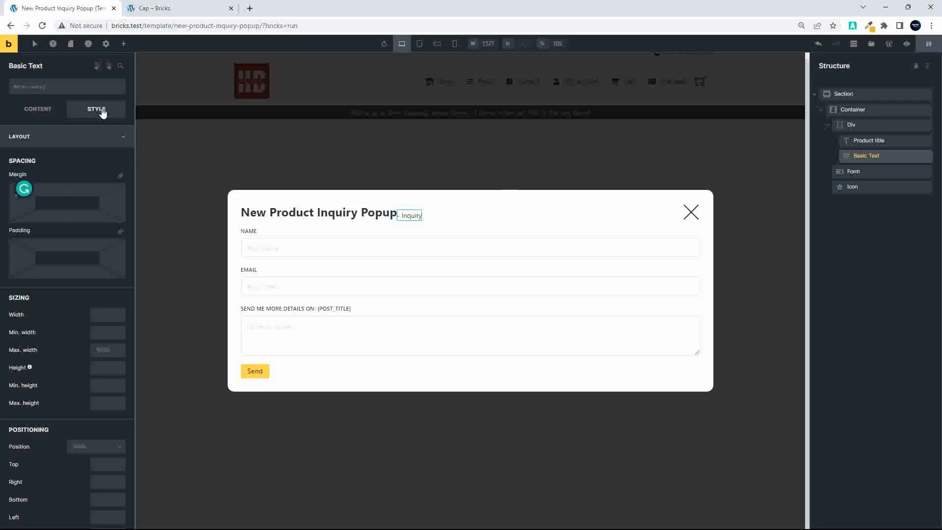
{"action": "left_click", "coordinate": [89, 137]}
{"action": "left_click", "coordinate": [68, 162]}
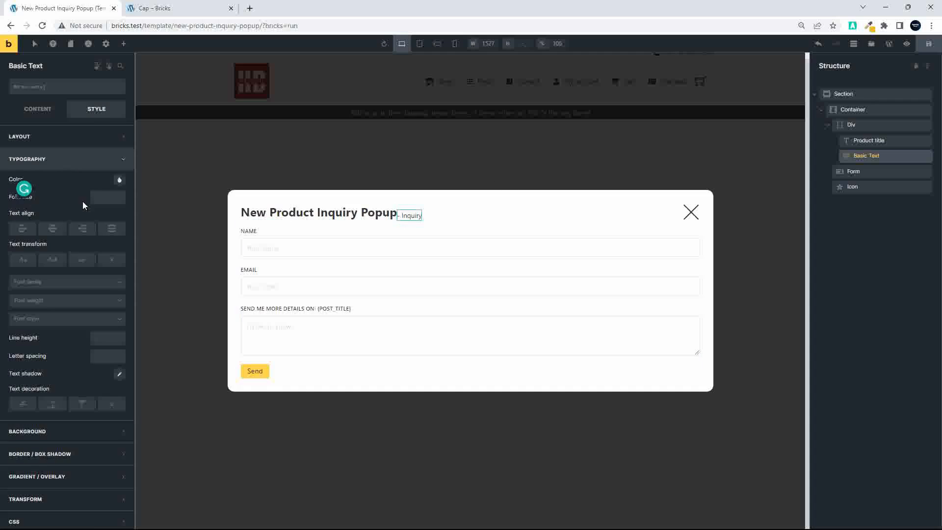
{"action": "left_click", "coordinate": [105, 195]}
{"action": "type", "text": "30"}
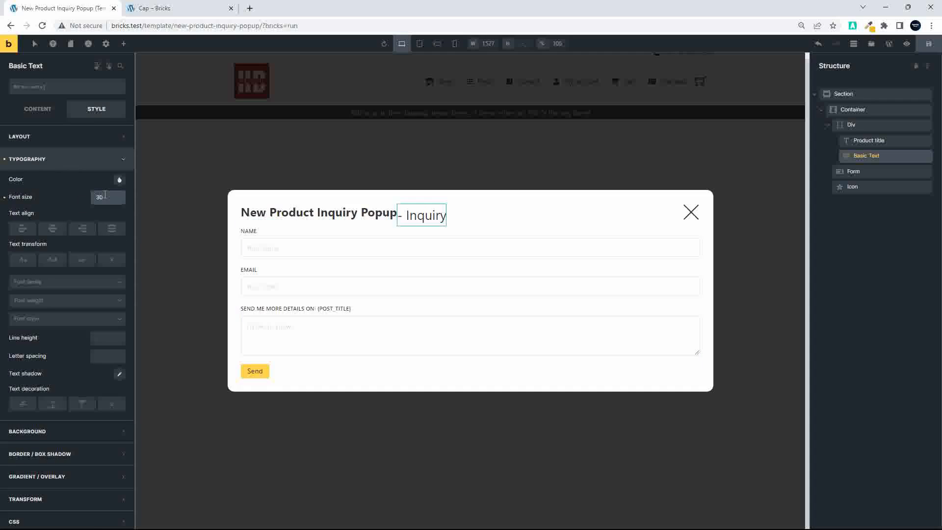
- Give the "- Inquiry" text a left margin of 10 and save the template
{"action": "left_click", "coordinate": [53, 137]}
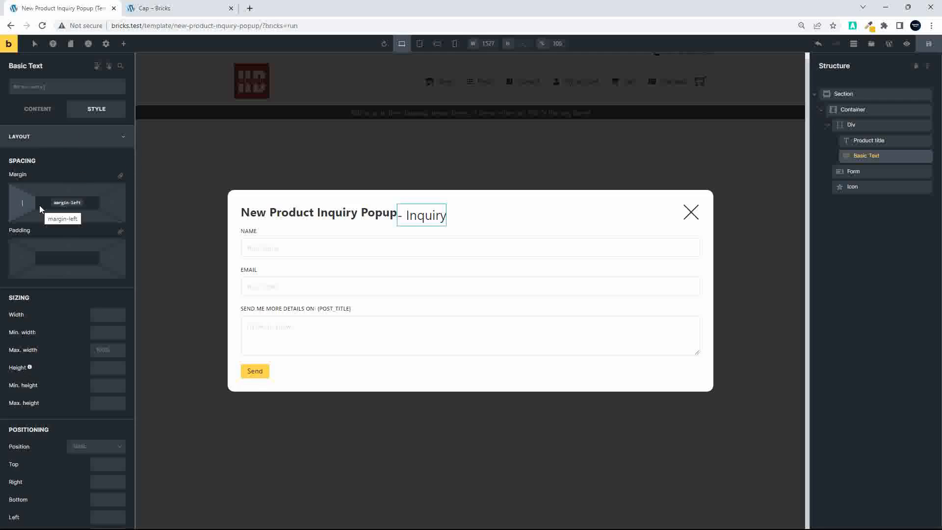
{"action": "left_click", "coordinate": [40, 206]}
{"action": "type", "text": "10"}
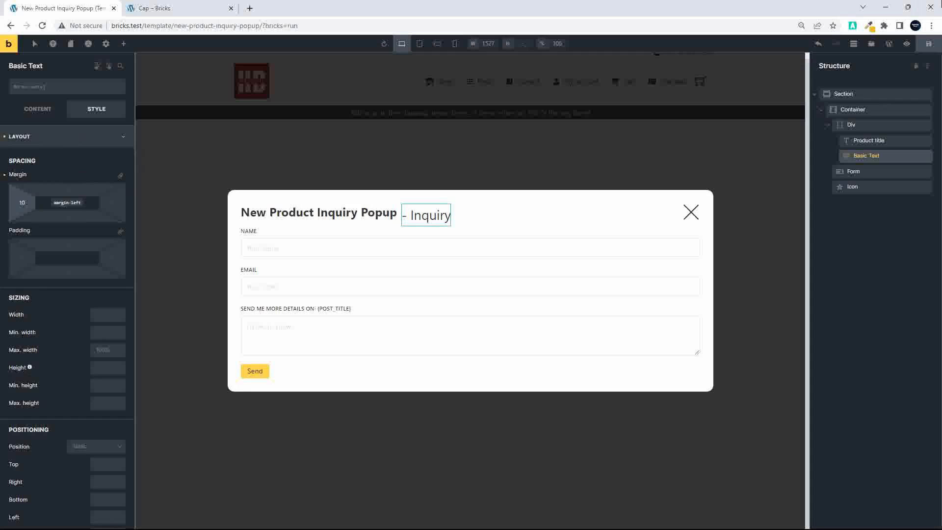
{"action": "left_click", "coordinate": [929, 44]}
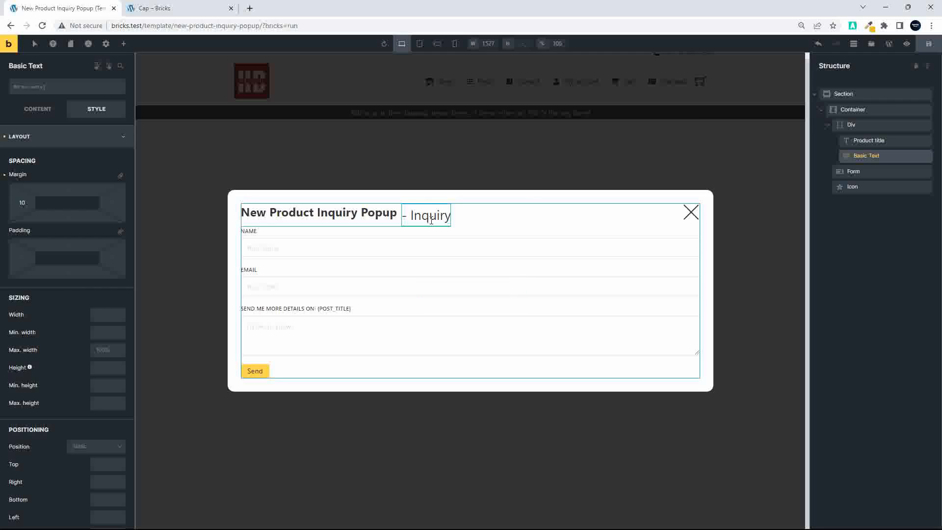
- Check the heading at the mobile breakpoints and set the Div's max width to 80% at mobile landscape
{"action": "left_click", "coordinate": [438, 43]}
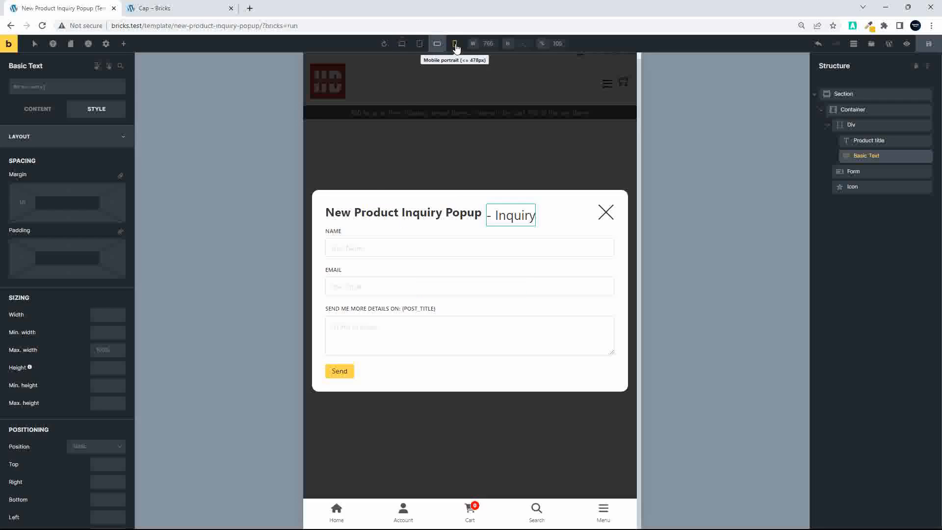
{"action": "left_click", "coordinate": [456, 45]}
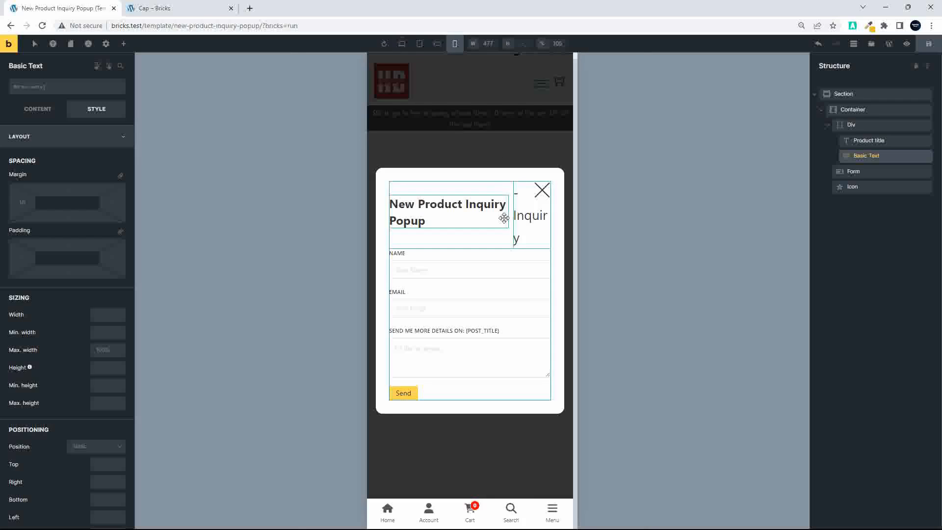
{"action": "left_click", "coordinate": [438, 45]}
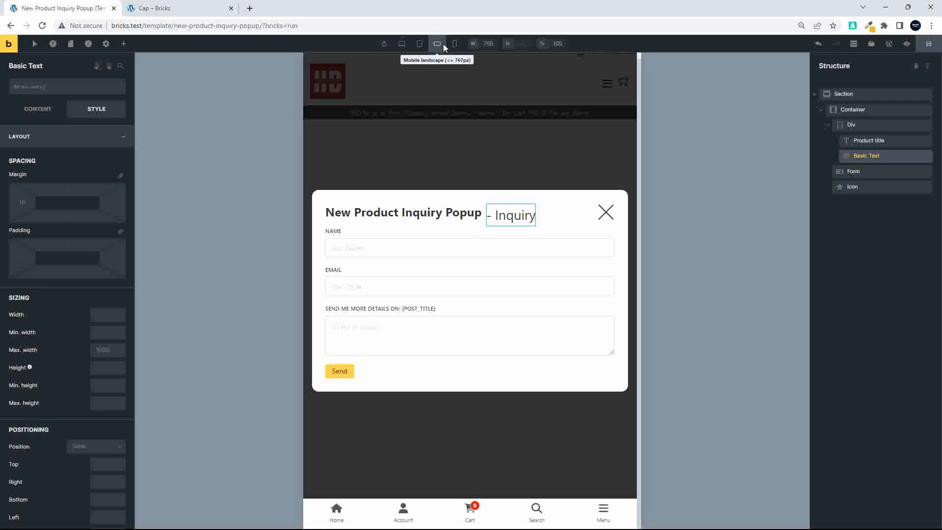
{"action": "left_click", "coordinate": [864, 126]}
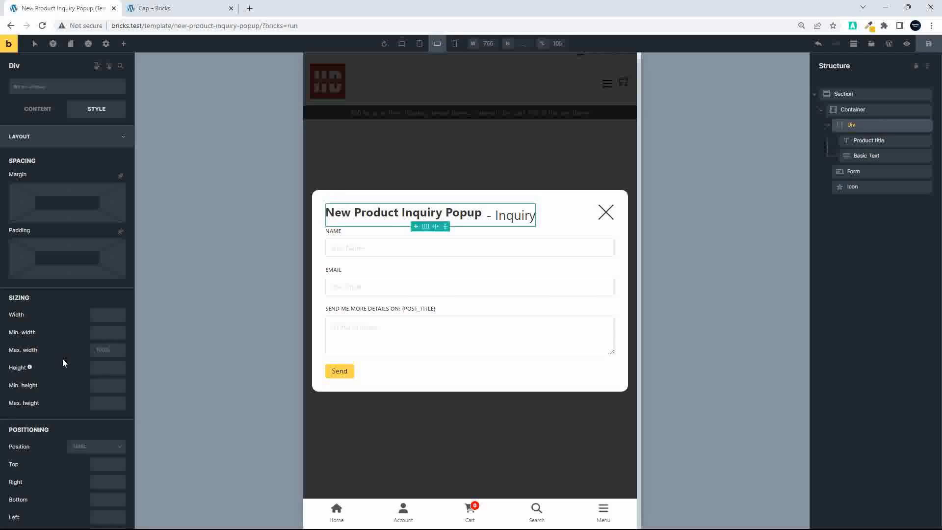
{"action": "left_click", "coordinate": [108, 352]}
{"action": "type", "text": "80%"}
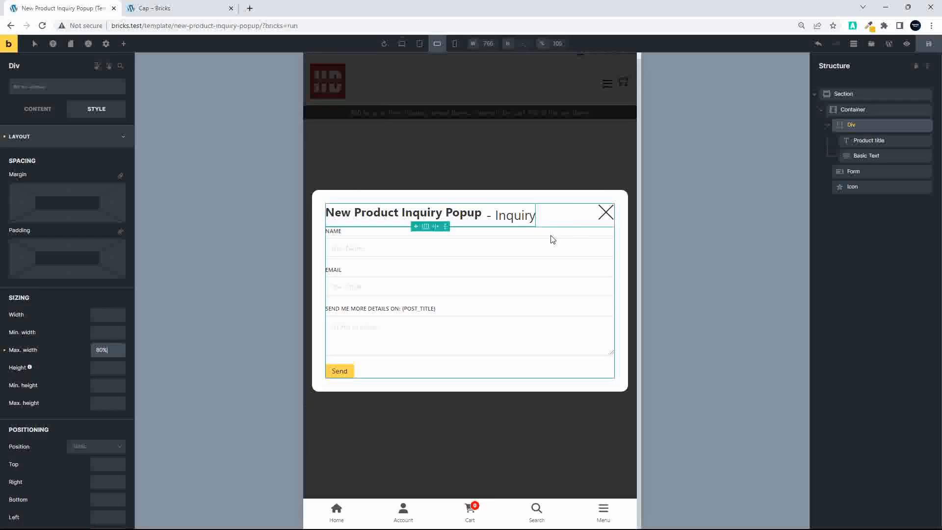
{"action": "left_click", "coordinate": [454, 43]}
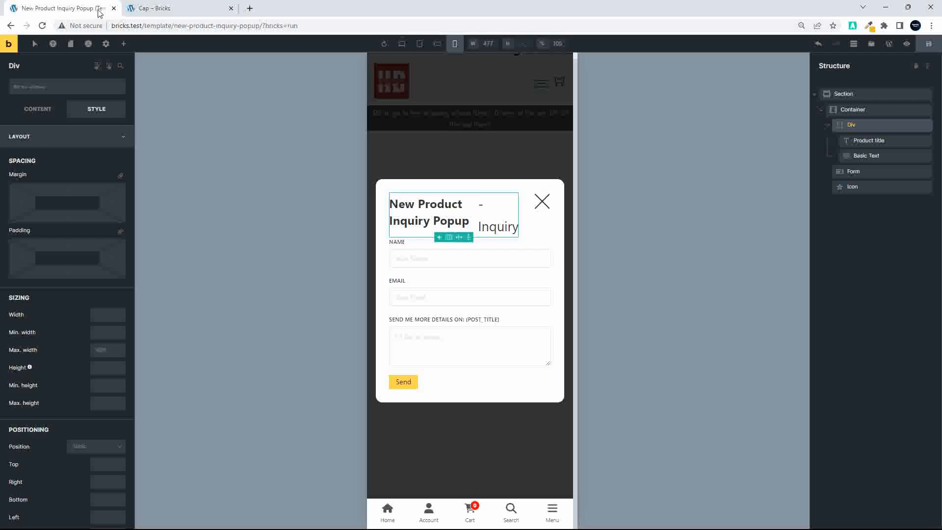
- Set the "- Inquiry" text's font size to 20 at the mobile landscape breakpoint
{"action": "left_click", "coordinate": [437, 44]}
{"action": "left_click", "coordinate": [512, 215]}
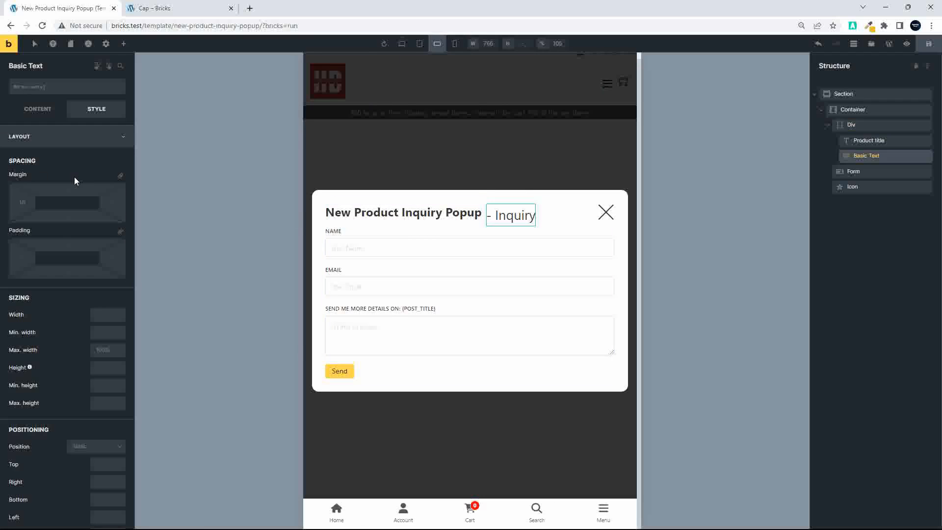
{"action": "left_click", "coordinate": [93, 140]}
{"action": "left_click", "coordinate": [76, 160]}
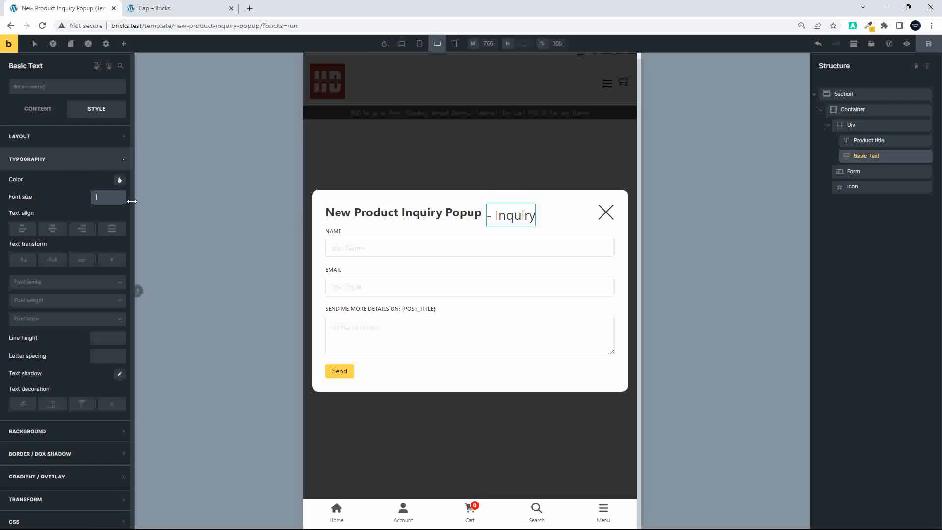
{"action": "type", "text": "20"}
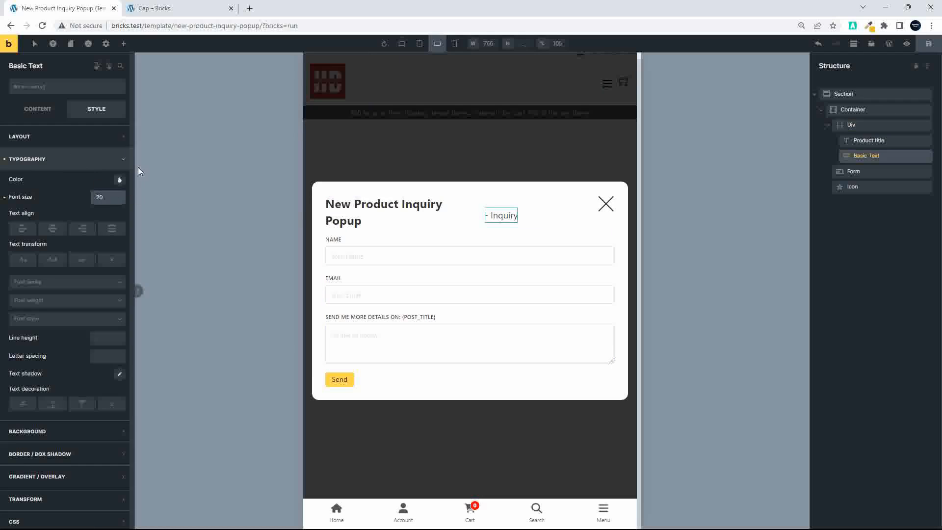
- Set the product title's max width to 70% at the mobile portrait breakpoint
{"action": "left_click", "coordinate": [455, 44]}
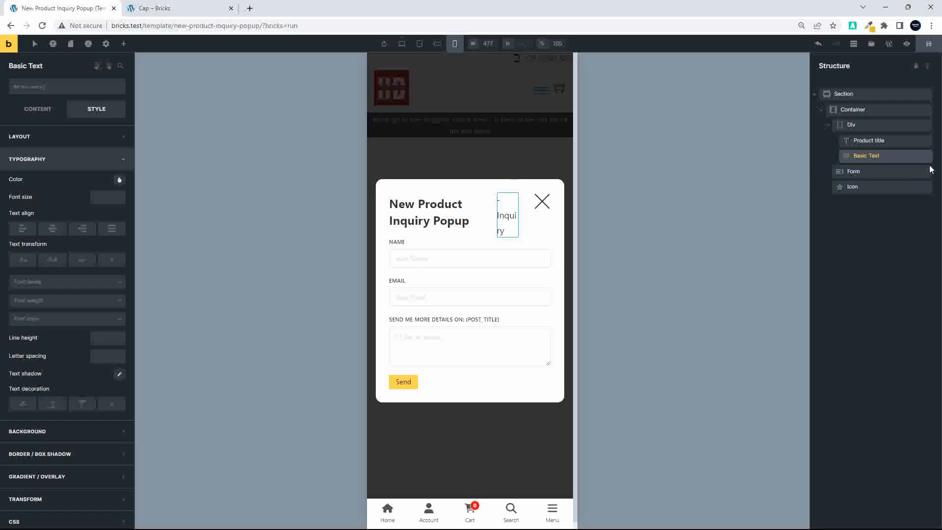
{"action": "left_click", "coordinate": [872, 143]}
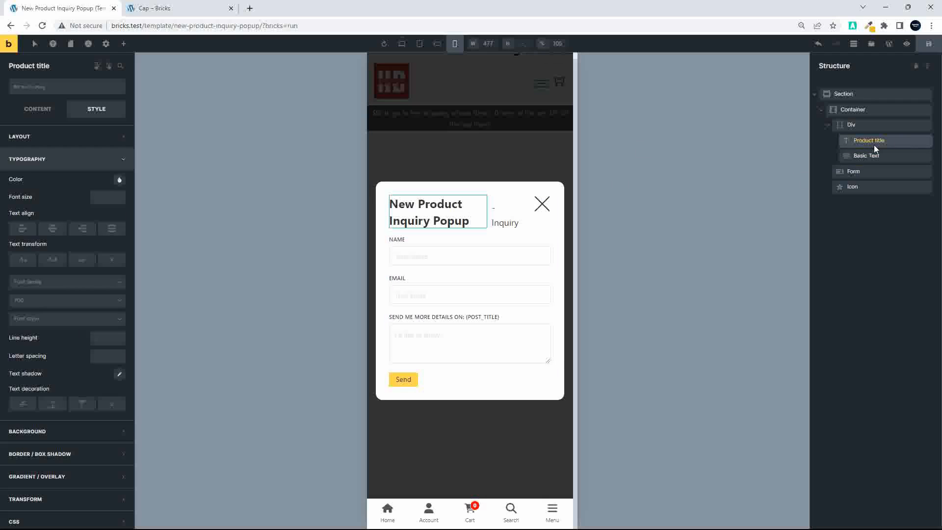
{"action": "left_click", "coordinate": [100, 138]}
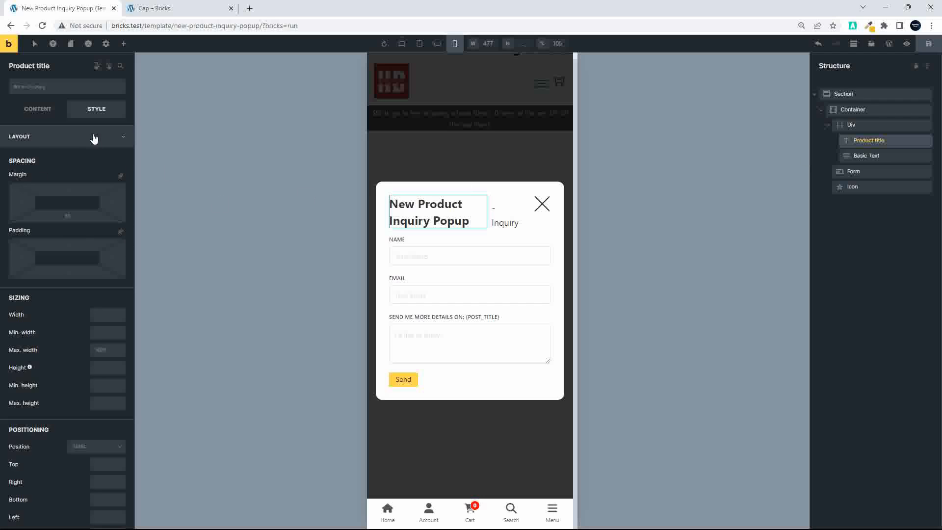
{"action": "left_click", "coordinate": [113, 347]}
{"action": "type", "text": "70"}
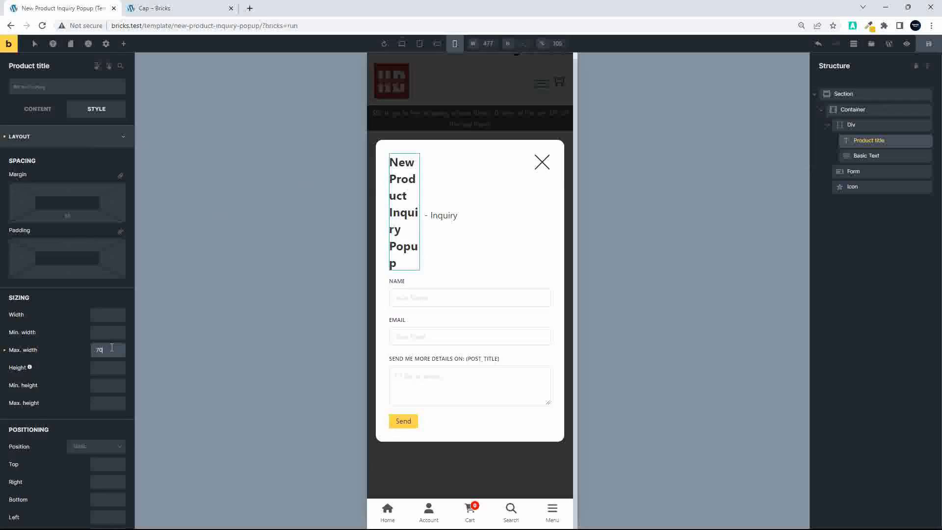
- Set the "- Inquiry" text's max width to 30% at the mobile portrait breakpoint
{"action": "left_click", "coordinate": [866, 156]}
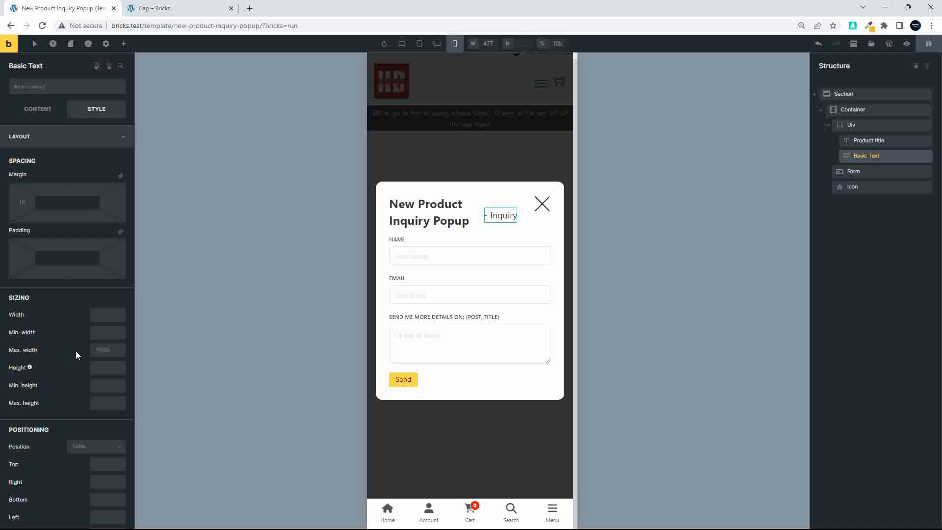
{"action": "left_click", "coordinate": [103, 349]}
{"action": "type", "text": "30%"}
- Compare the popup heading's layout at mobile landscape and portrait and check the title's and text's max widths at landscape
{"action": "left_click", "coordinate": [437, 44]}
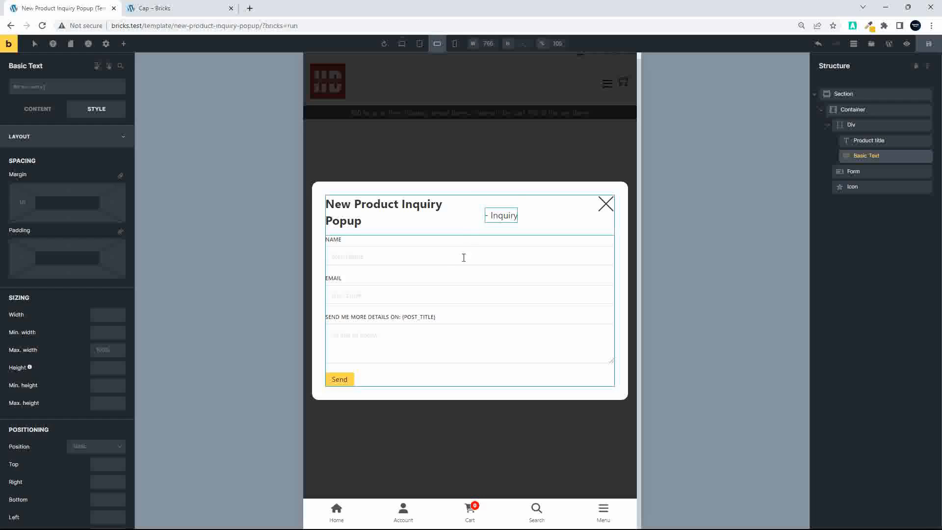
{"action": "left_click", "coordinate": [475, 223]}
{"action": "left_click", "coordinate": [587, 234]}
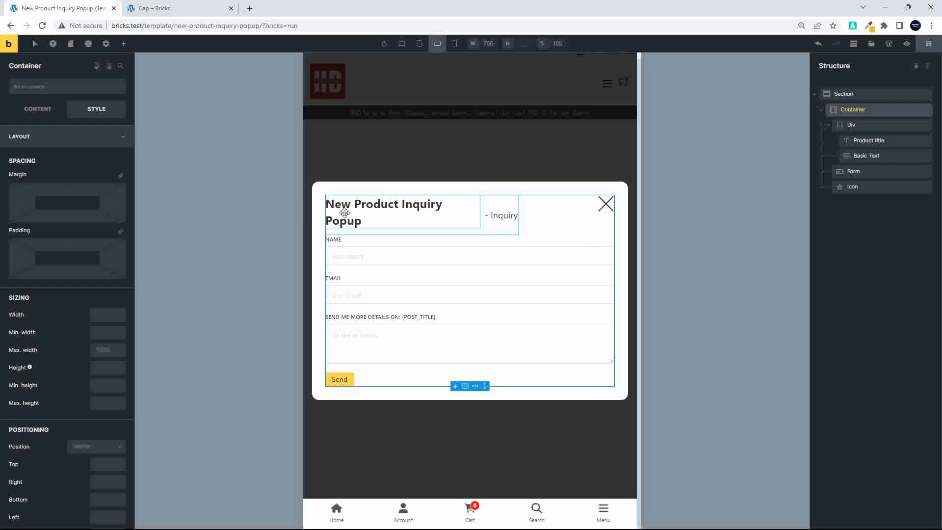
{"action": "left_click", "coordinate": [455, 44]}
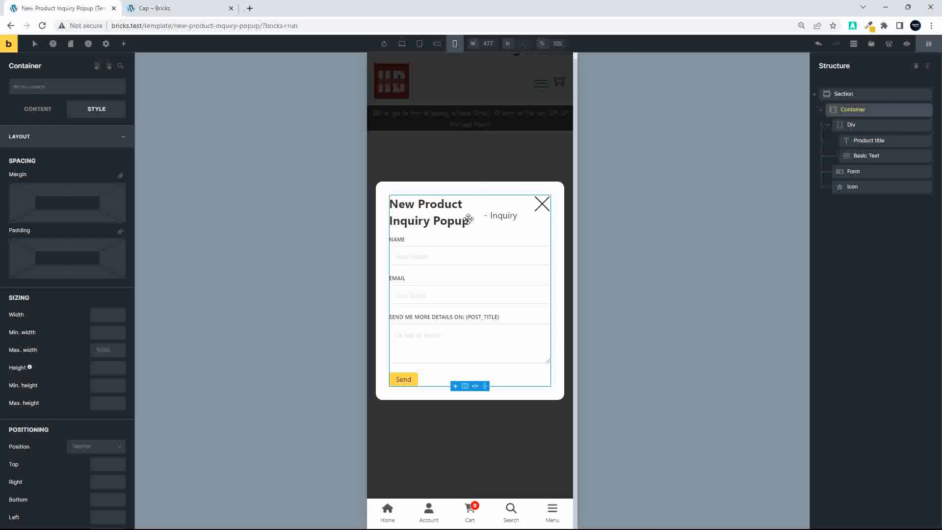
{"action": "left_click", "coordinate": [437, 44]}
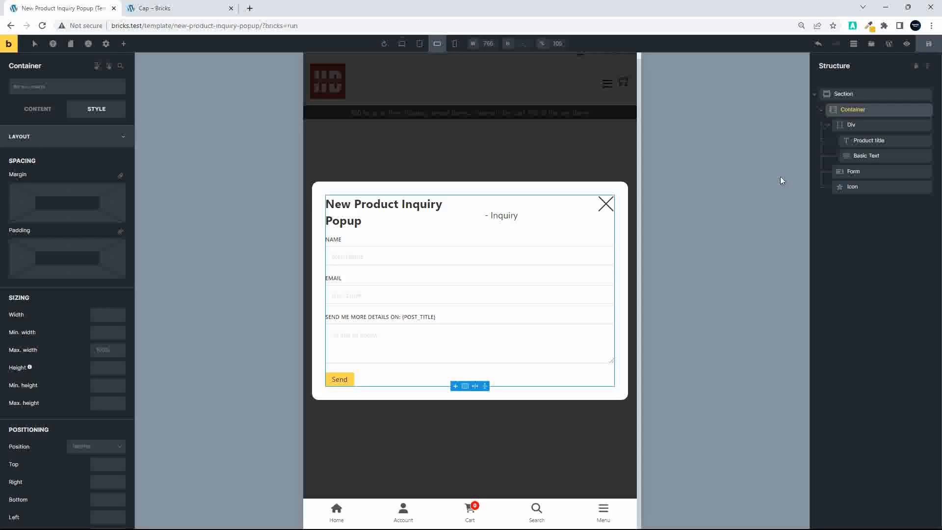
{"action": "left_click", "coordinate": [869, 142]}
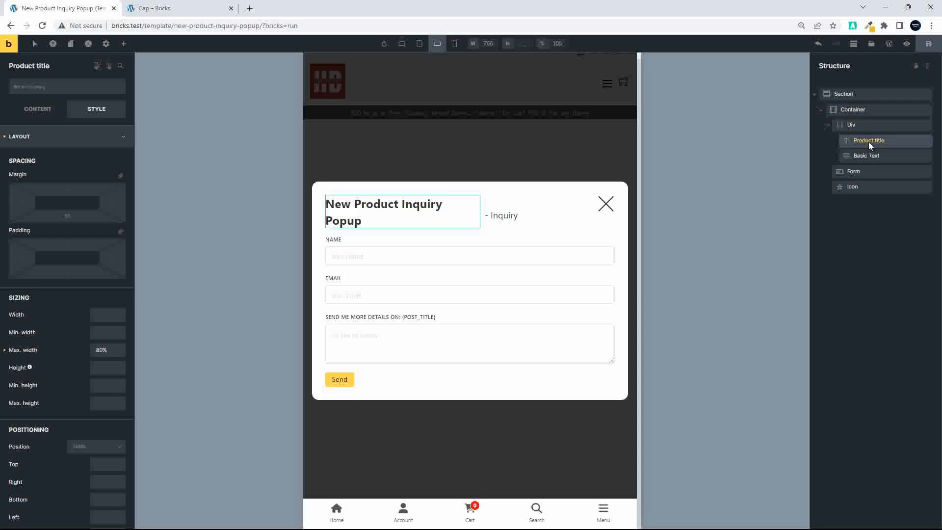
{"action": "left_click", "coordinate": [863, 156]}
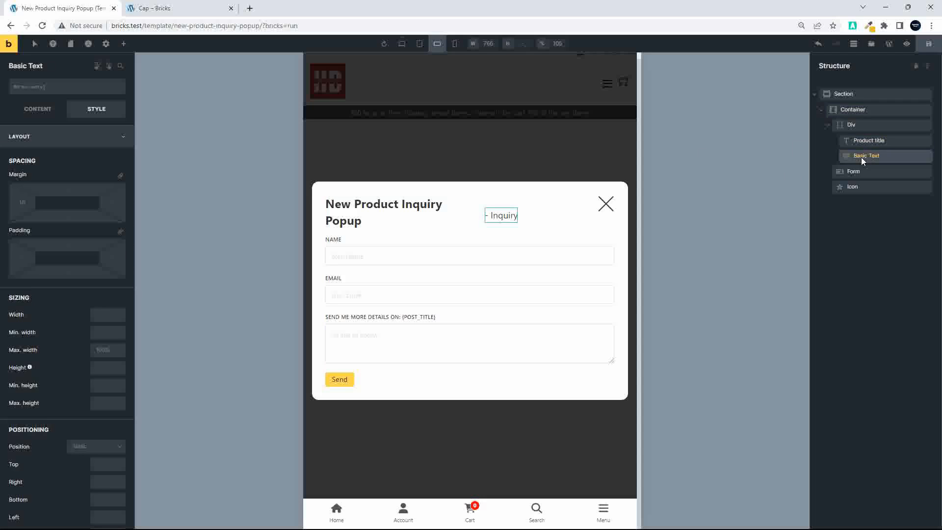
- Clear the "- Inquiry" text's max width at mobile portrait, set it to 30% at mobile landscape, and save the template
{"action": "left_click", "coordinate": [455, 43]}
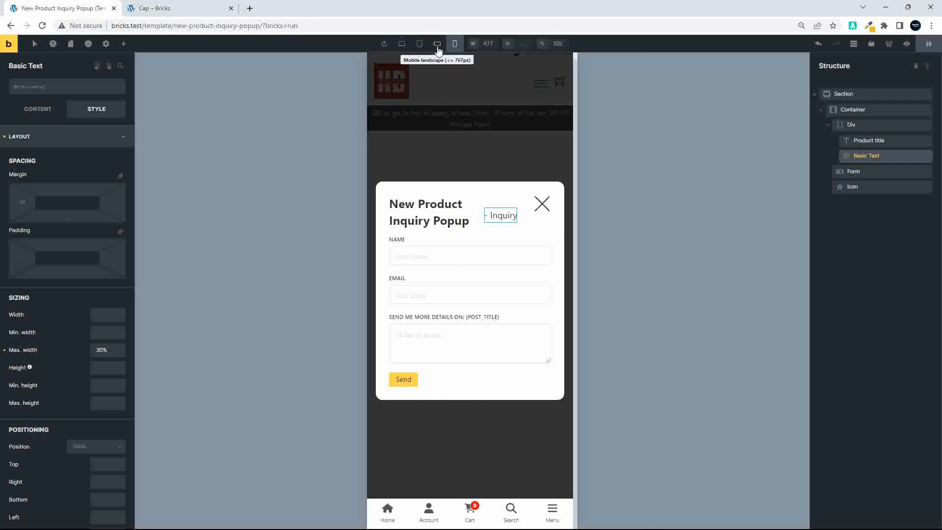
{"action": "left_click_drag", "start_coordinate": [112, 350], "coordinate": [86, 353]}
{"action": "key", "text": "BackSpace"}
{"action": "left_click", "coordinate": [436, 44]}
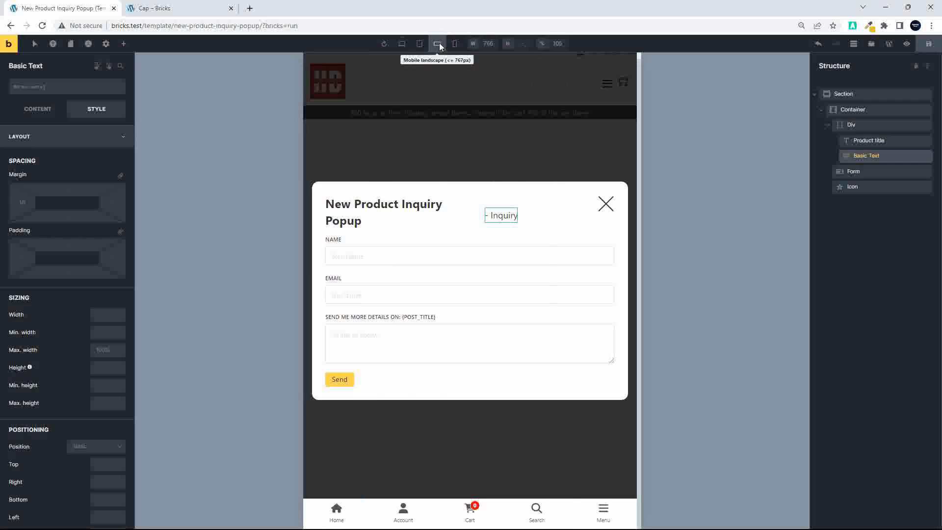
{"action": "left_click", "coordinate": [110, 350]}
{"action": "type", "text": "30%"}
{"action": "key", "text": "ctrl+s"}
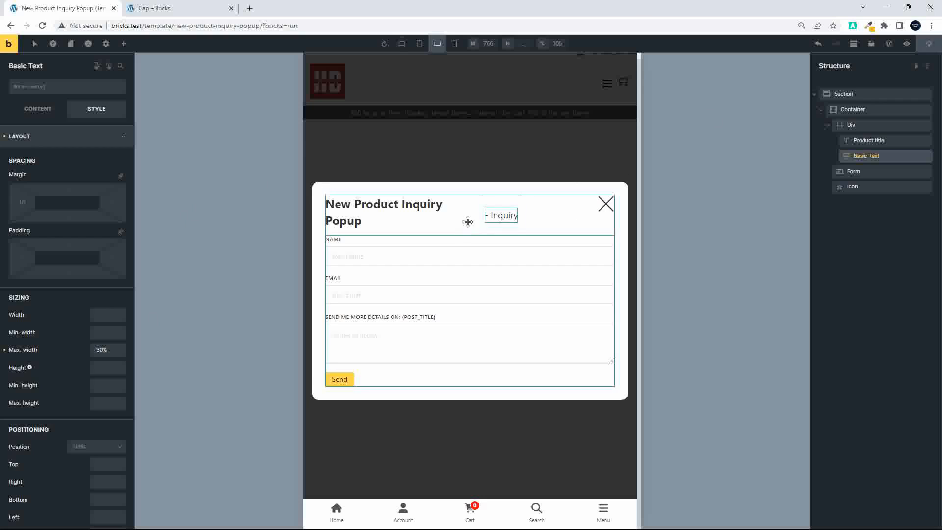
- Add a Click interaction to the close icon with the action Hide element, targeting the popup New Product Inquiry Popup
{"action": "left_click", "coordinate": [604, 205]}
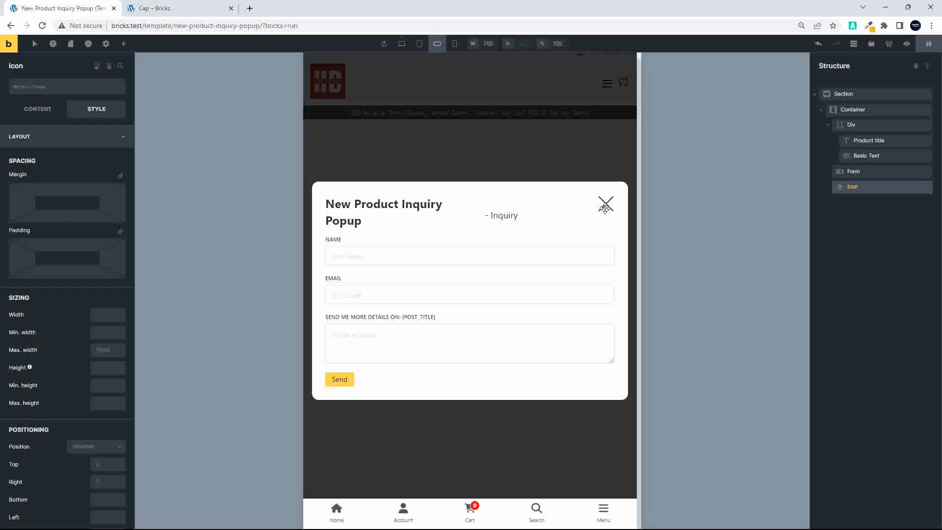
{"action": "left_click", "coordinate": [110, 67]}
{"action": "left_click", "coordinate": [111, 91]}
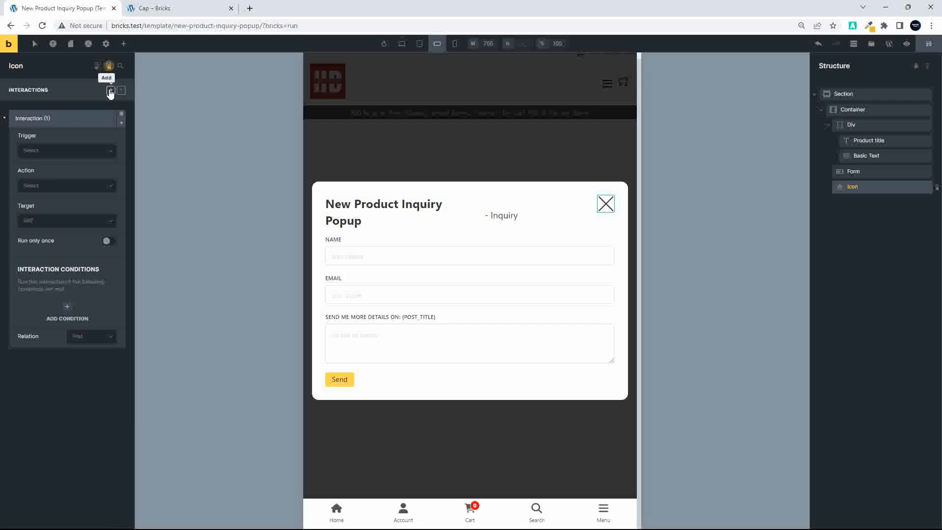
{"action": "left_click", "coordinate": [52, 153]}
{"action": "left_click", "coordinate": [38, 179]}
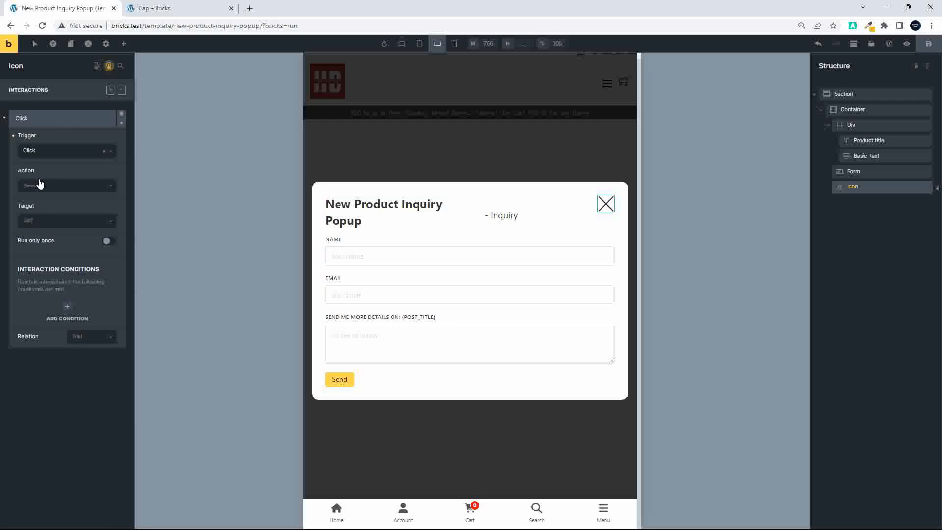
{"action": "left_click", "coordinate": [39, 187]}
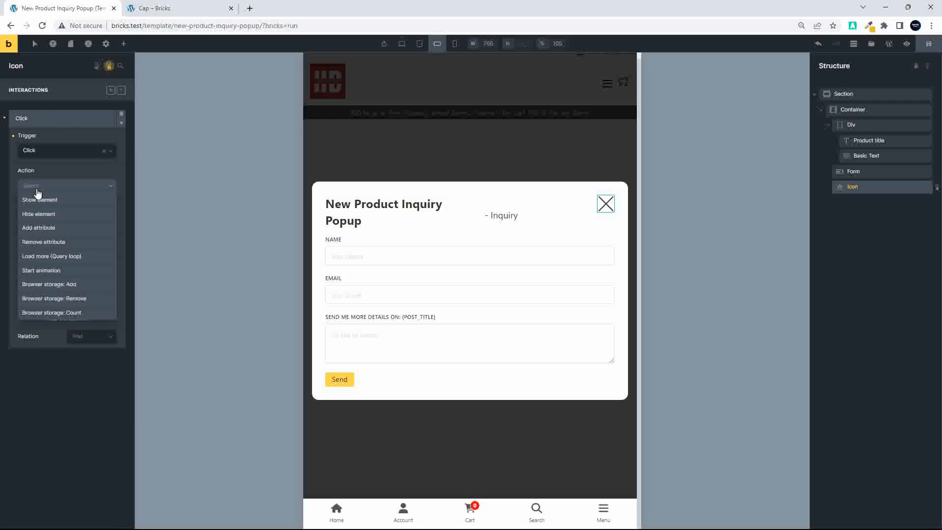
{"action": "left_click", "coordinate": [52, 215]}
{"action": "left_click", "coordinate": [41, 221]}
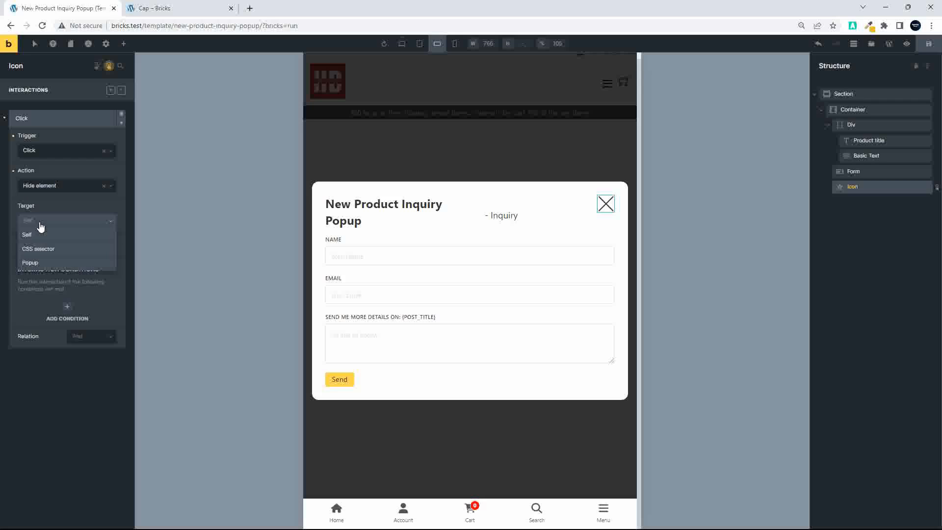
{"action": "left_click", "coordinate": [39, 263]}
{"action": "left_click", "coordinate": [40, 256]}
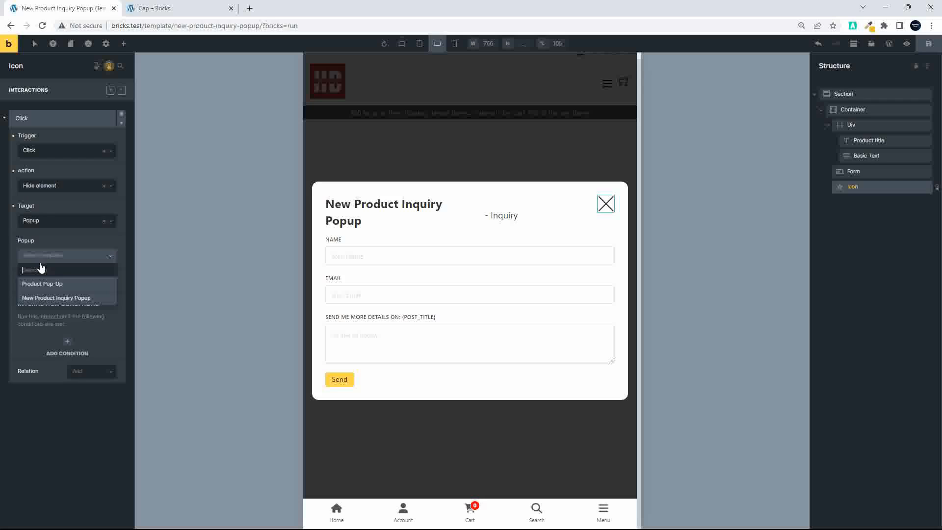
{"action": "left_click", "coordinate": [33, 298]}
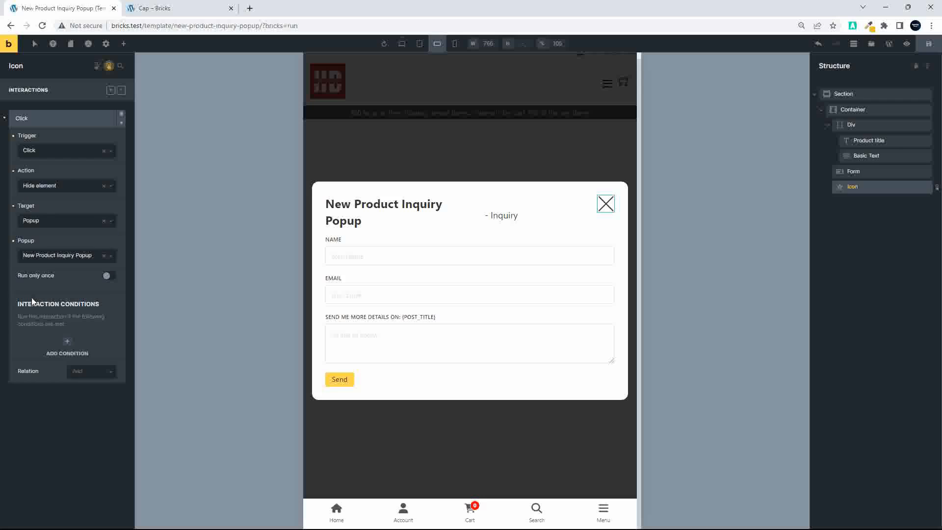
- Add a second interaction to the close icon that starts the heartBeat animation on Hover, and save the template
{"action": "left_click", "coordinate": [111, 90]}
{"action": "scroll", "coordinate": [61, 391], "scroll_direction": "down", "scroll_amount": 3}
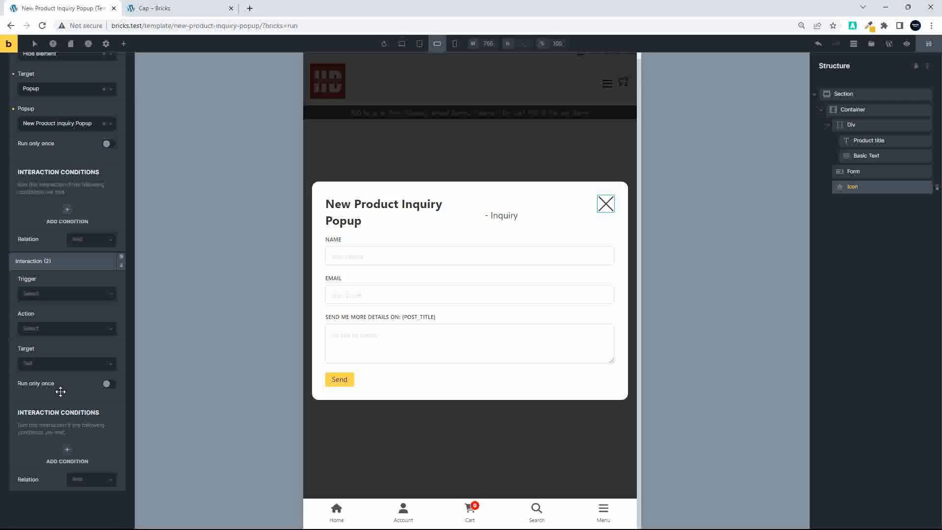
{"action": "left_click", "coordinate": [28, 295]}
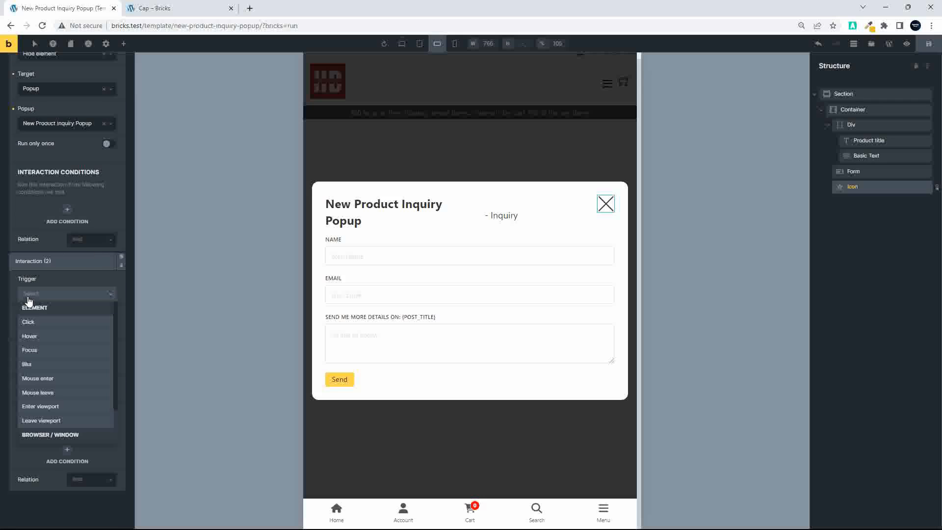
{"action": "left_click", "coordinate": [43, 338]}
{"action": "left_click", "coordinate": [53, 329]}
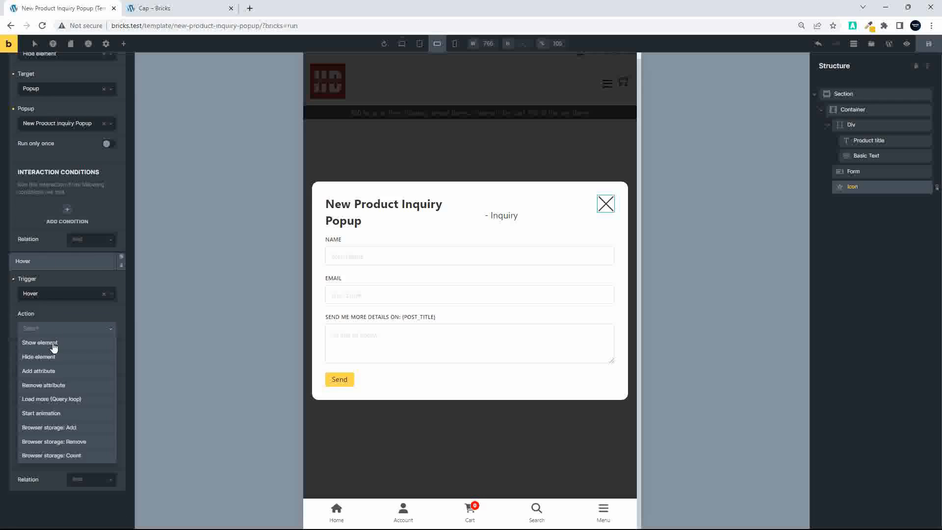
{"action": "left_click", "coordinate": [41, 415]}
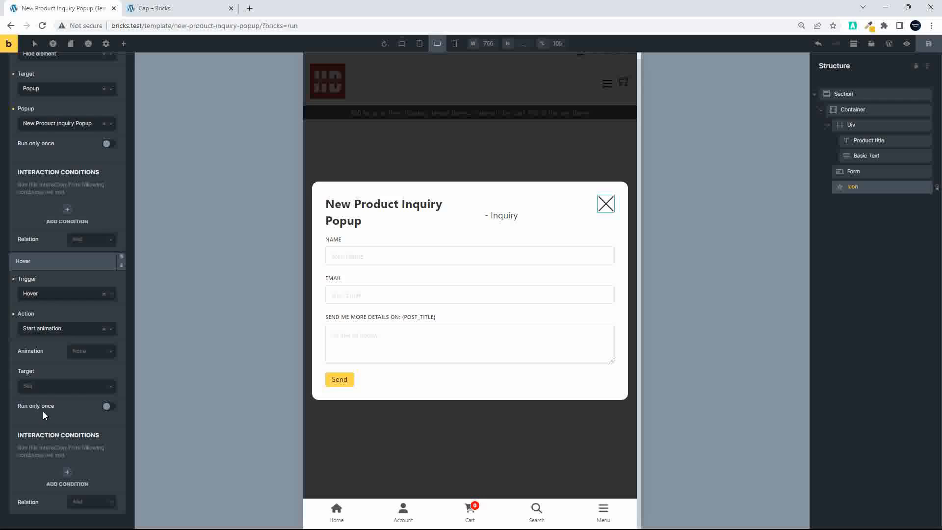
{"action": "scroll", "coordinate": [78, 392], "scroll_direction": "down", "scroll_amount": 1}
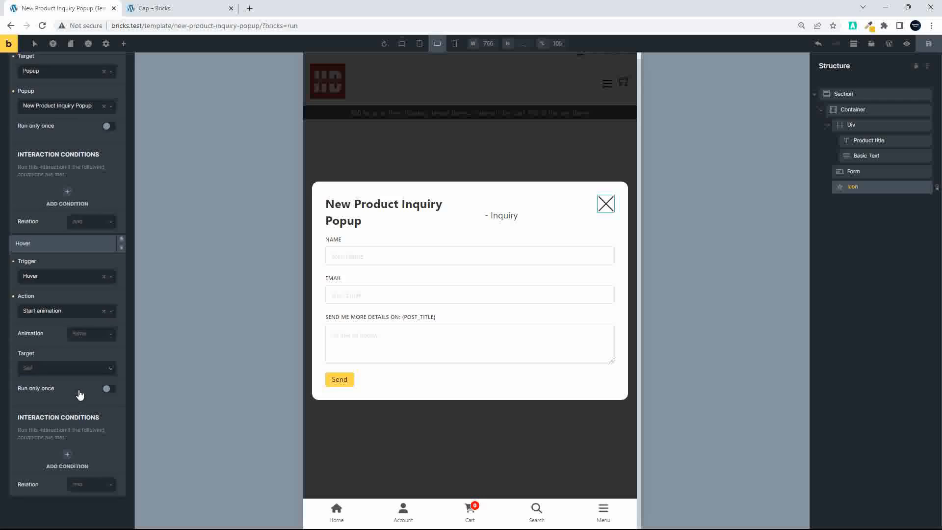
{"action": "left_click", "coordinate": [91, 328]}
{"action": "scroll", "coordinate": [91, 417], "scroll_direction": "down", "scroll_amount": 3}
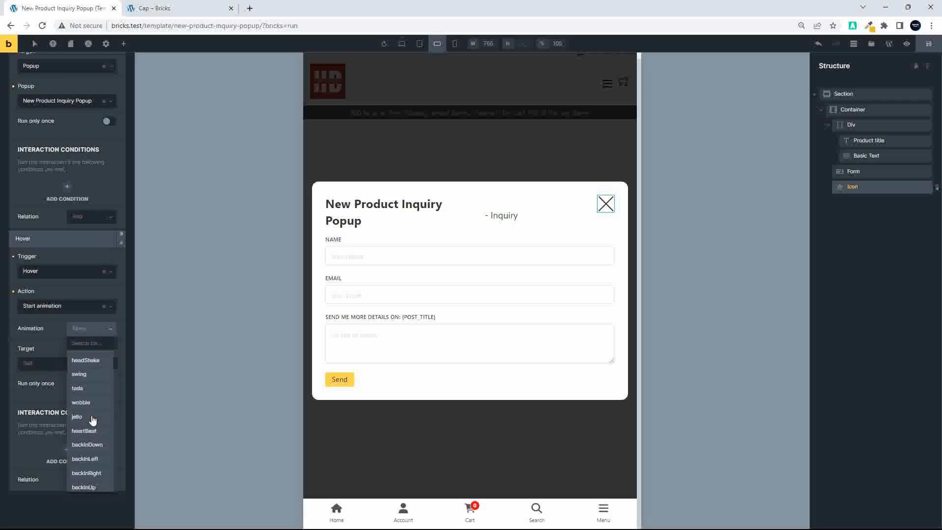
{"action": "left_click", "coordinate": [85, 430]}
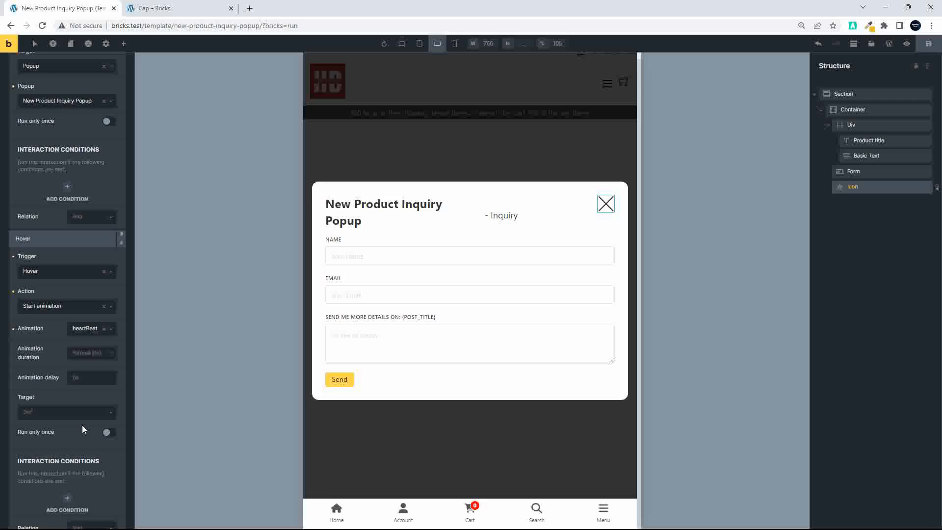
{"action": "left_click", "coordinate": [926, 46]}
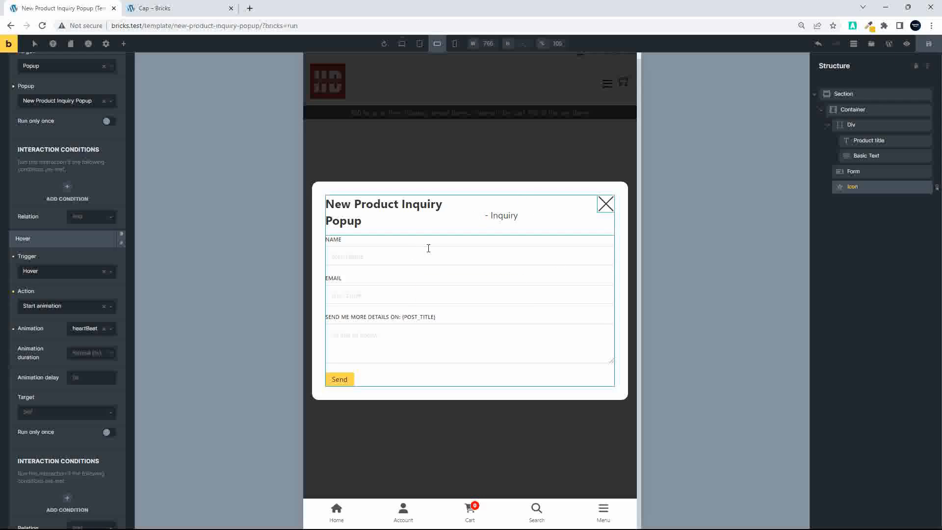
- List the site's products in the builder's page switcher and open the Cap product for editing
{"action": "left_click", "coordinate": [71, 46]}
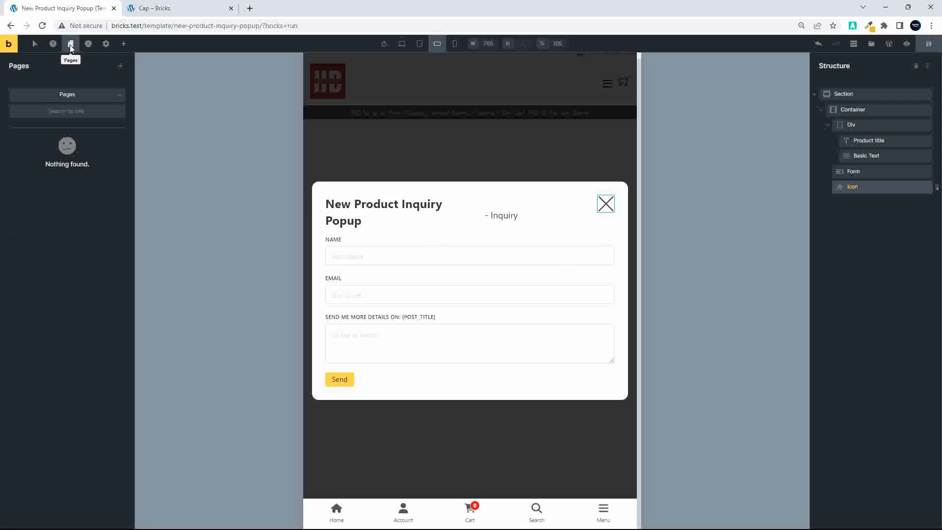
{"action": "left_click", "coordinate": [67, 97]}
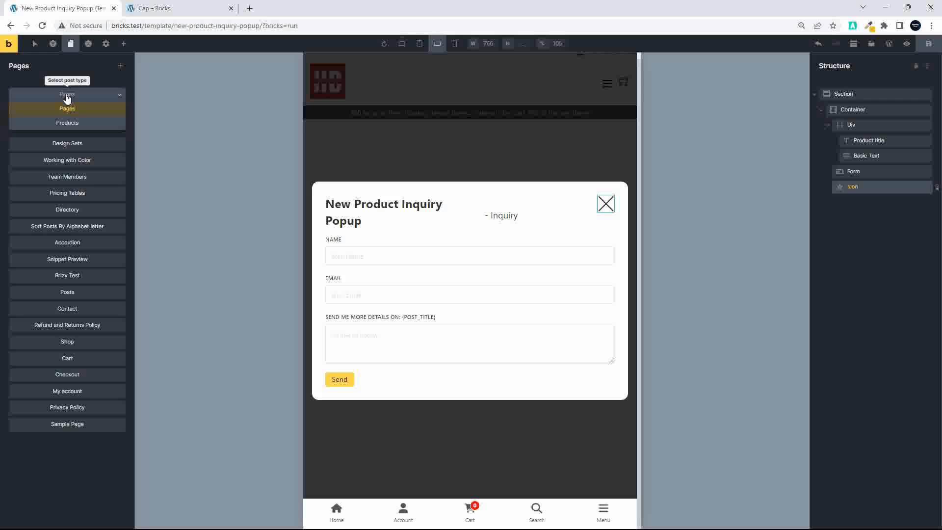
{"action": "left_click", "coordinate": [67, 122]}
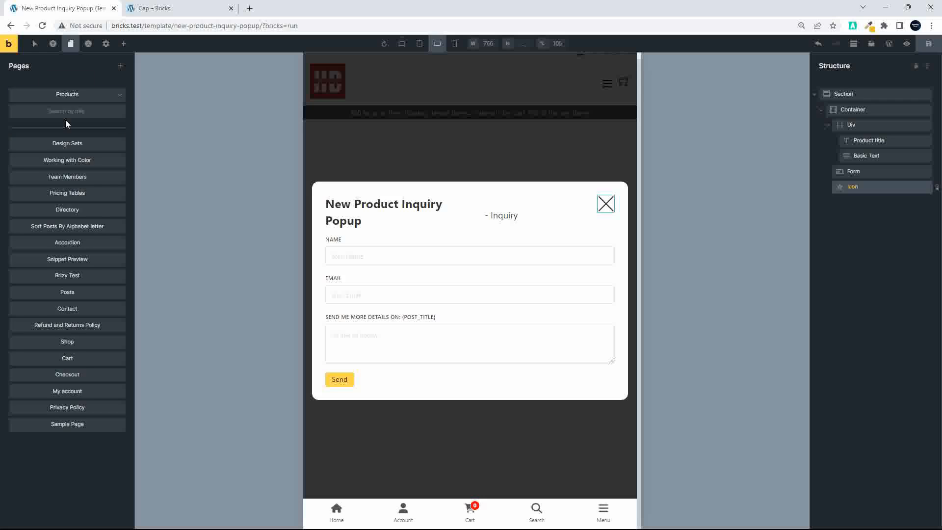
{"action": "left_click", "coordinate": [68, 425]}
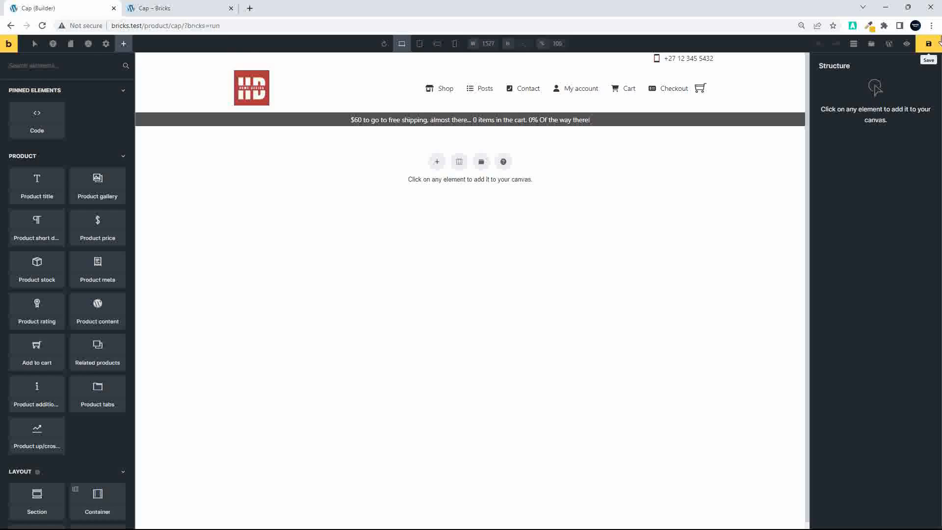
- Find the WooCommerce product template All Products in the template library and open it for editing
{"action": "left_click", "coordinate": [874, 47]}
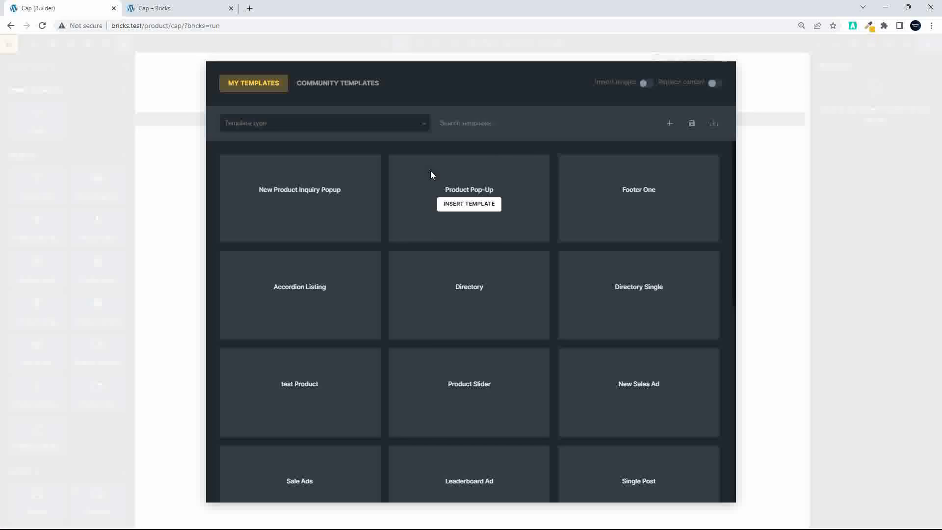
{"action": "left_click", "coordinate": [302, 123]}
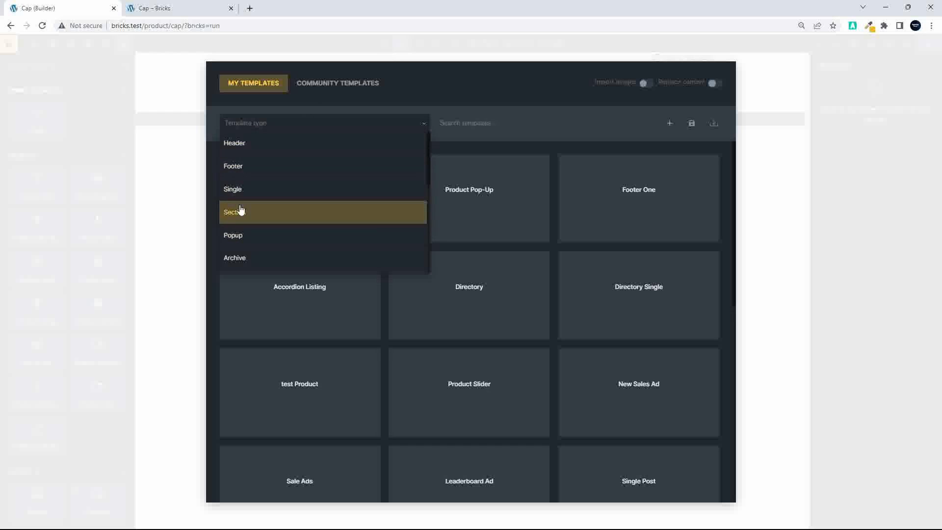
{"action": "left_click", "coordinate": [235, 192]}
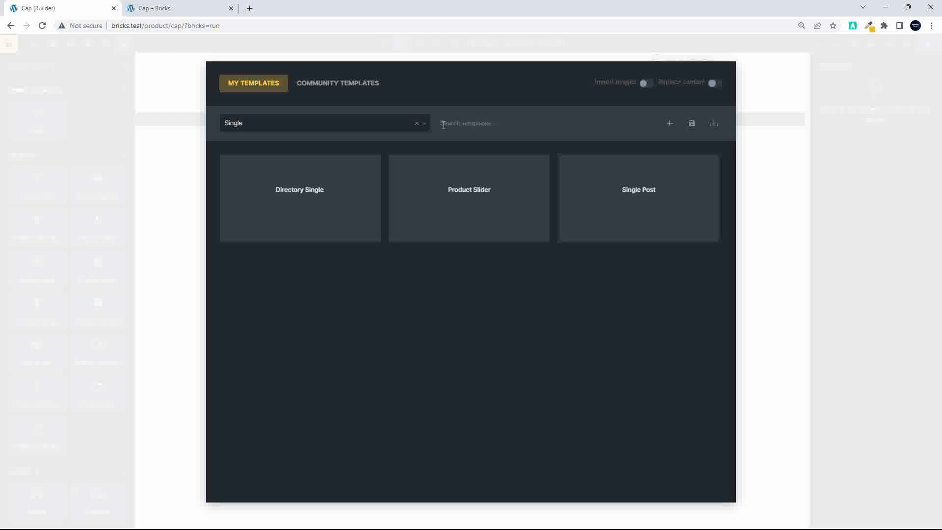
{"action": "left_click", "coordinate": [416, 127]}
{"action": "scroll", "coordinate": [399, 295], "scroll_direction": "down", "scroll_amount": 5}
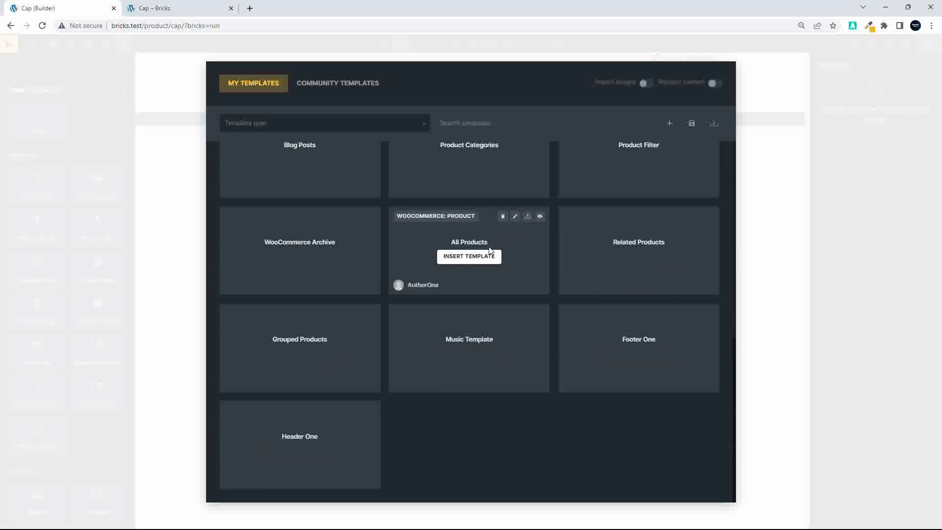
{"action": "left_click", "coordinate": [515, 217]}
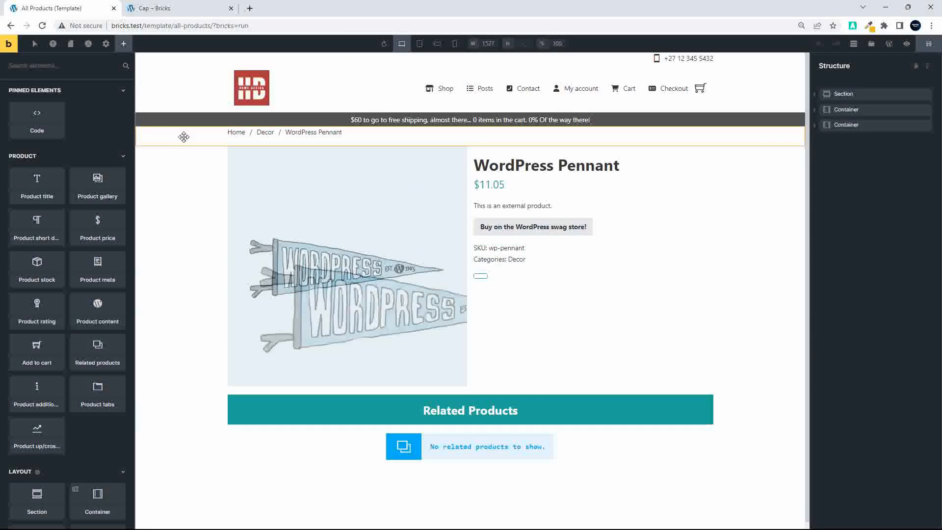
{"action": "left_click", "coordinate": [71, 44]}
{"action": "left_click", "coordinate": [63, 98]}
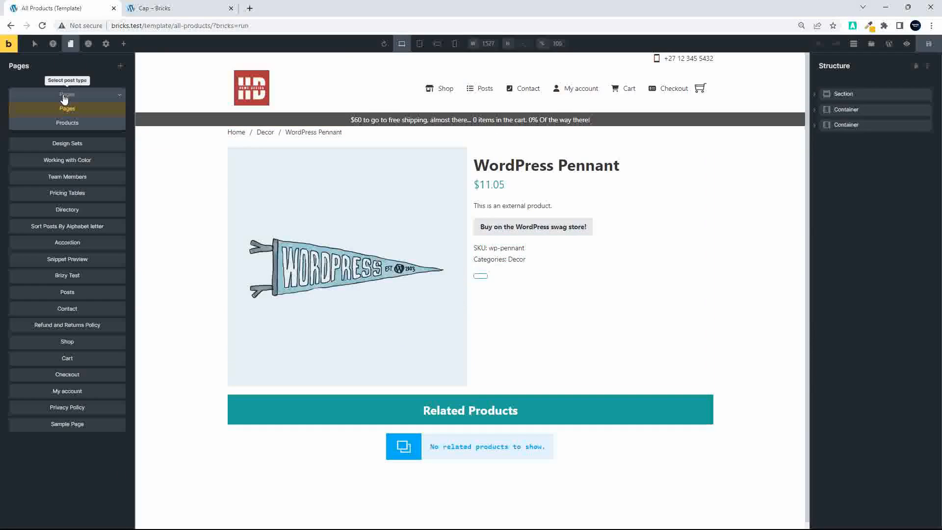
{"action": "left_click", "coordinate": [67, 126]}
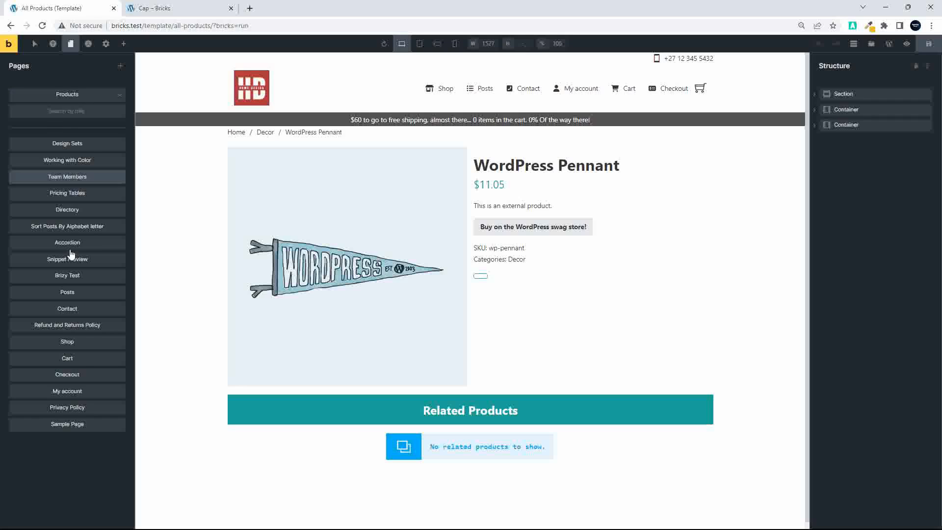
{"action": "left_click", "coordinate": [64, 426]}
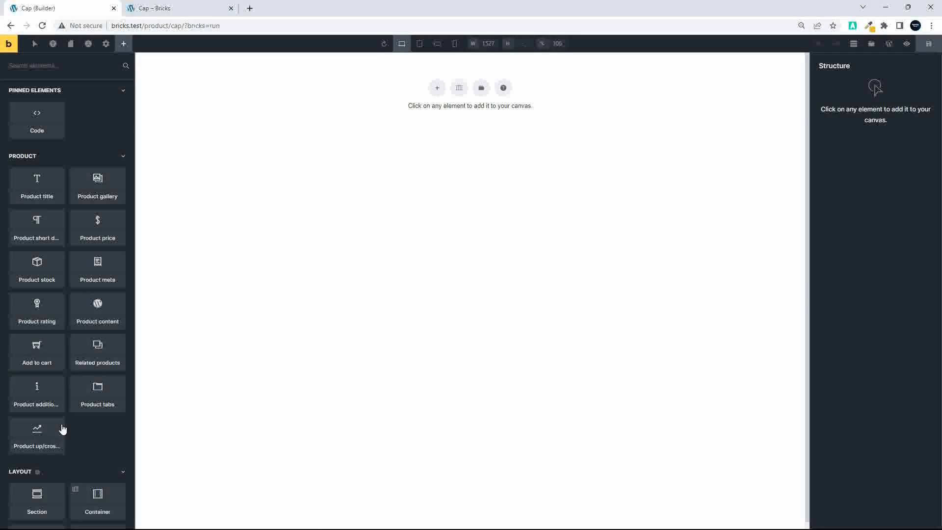
{"action": "left_click", "coordinate": [9, 25]}
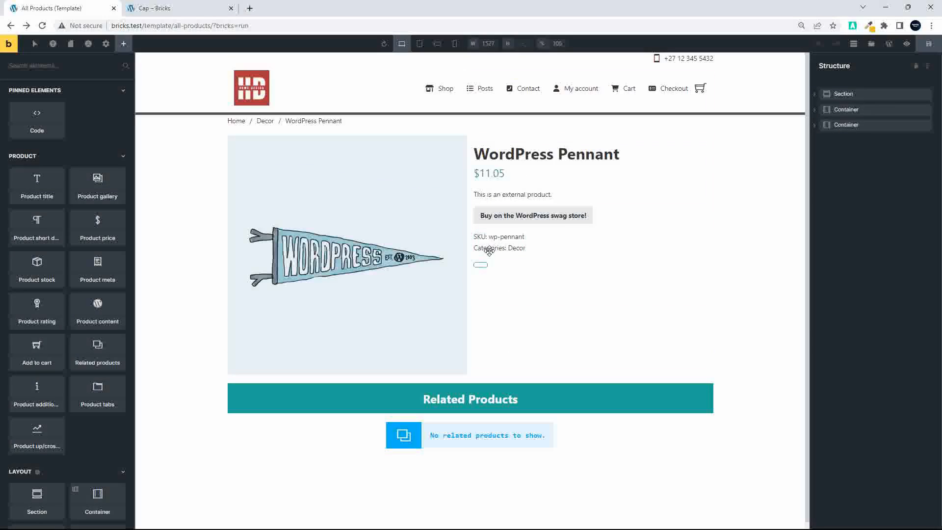
- Reload the Cap product page on the live site to compare it with the All Products template, and return to the template
{"action": "left_click", "coordinate": [489, 251]}
{"action": "left_click", "coordinate": [163, 10]}
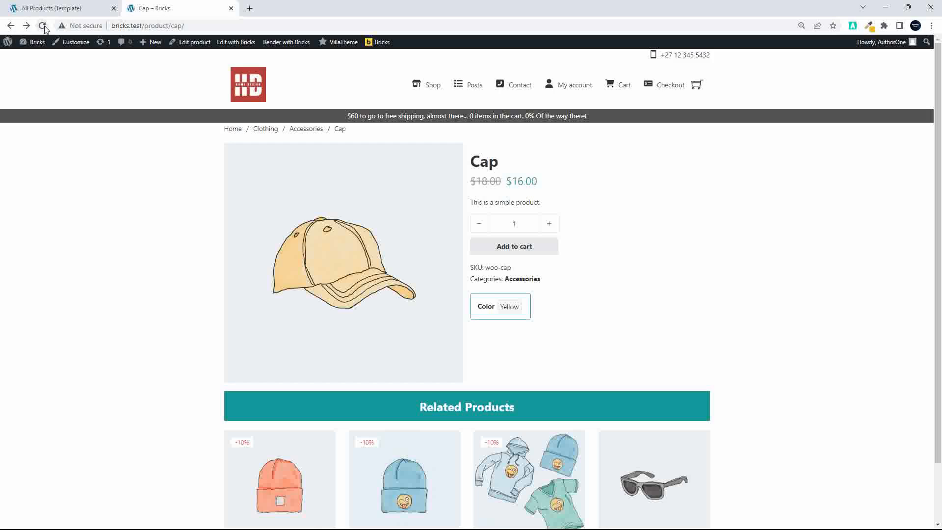
{"action": "left_click", "coordinate": [43, 26]}
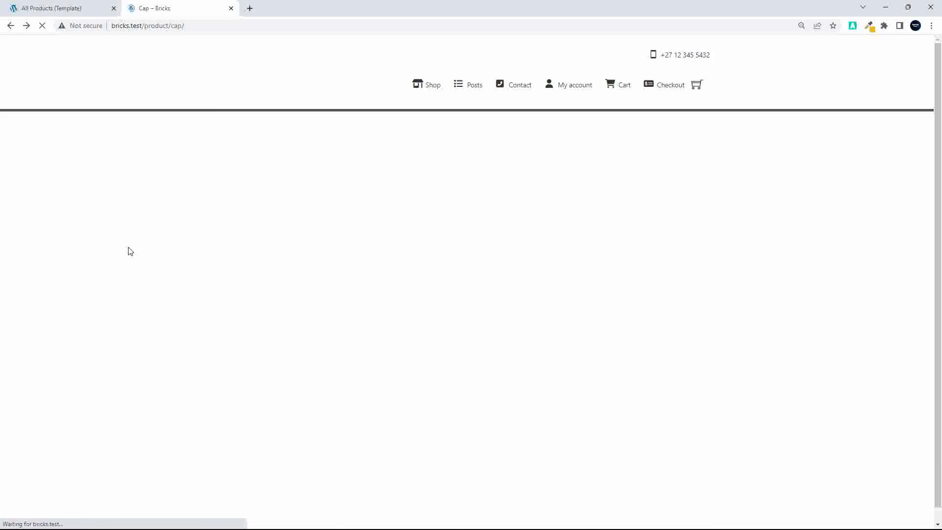
{"action": "left_click", "coordinate": [61, 8]}
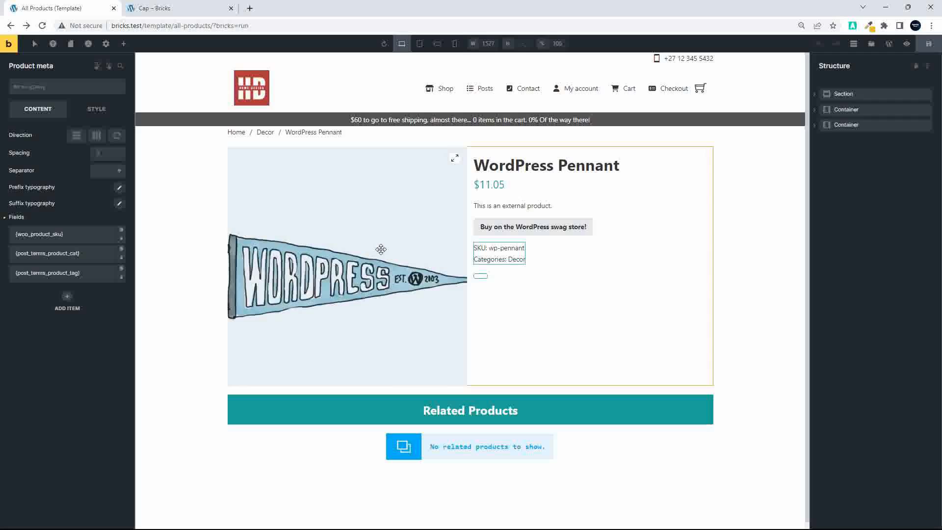
- Add a Button element to the product details column of the template and place it below the Div that holds the Code element
{"action": "left_click", "coordinate": [486, 276]}
{"action": "left_click", "coordinate": [815, 126]}
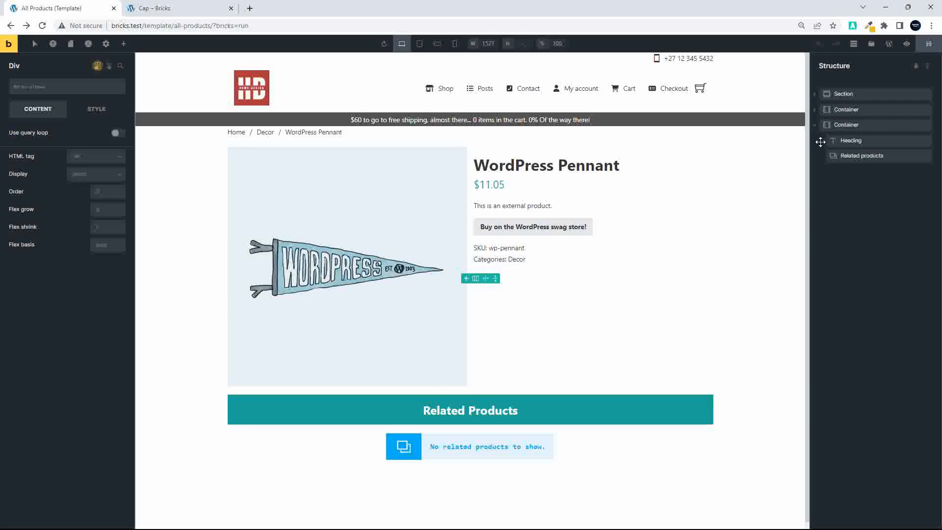
{"action": "left_click", "coordinate": [815, 109]}
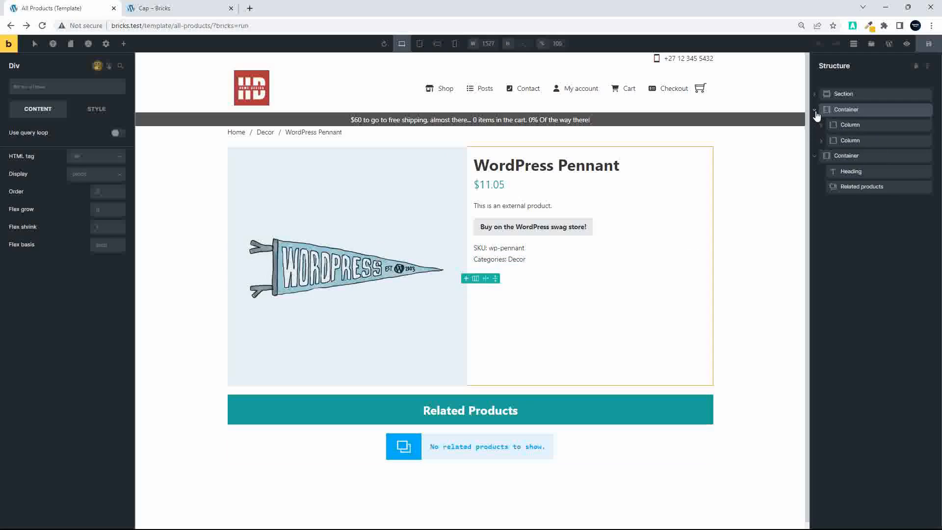
{"action": "left_click", "coordinate": [821, 140]}
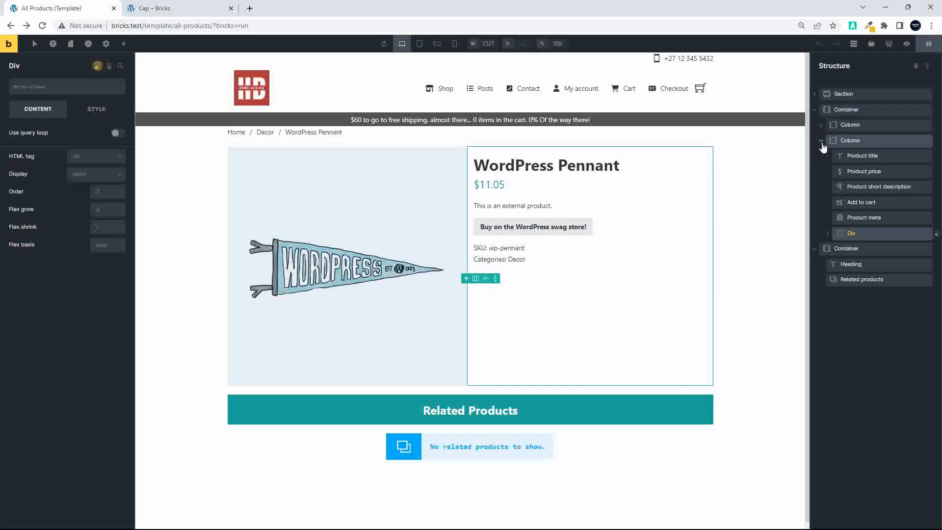
{"action": "left_click", "coordinate": [860, 234]}
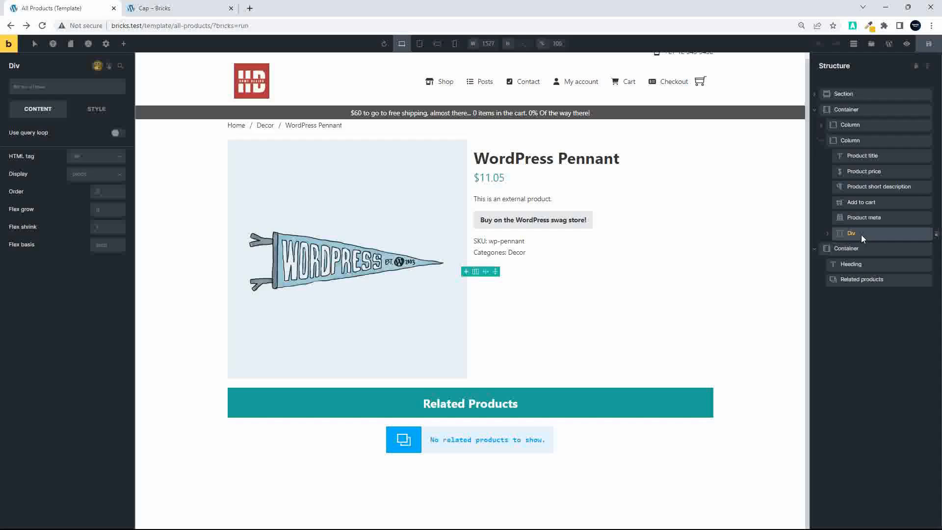
{"action": "left_click", "coordinate": [122, 47]}
{"action": "left_click", "coordinate": [51, 63]}
{"action": "type", "text": "button"}
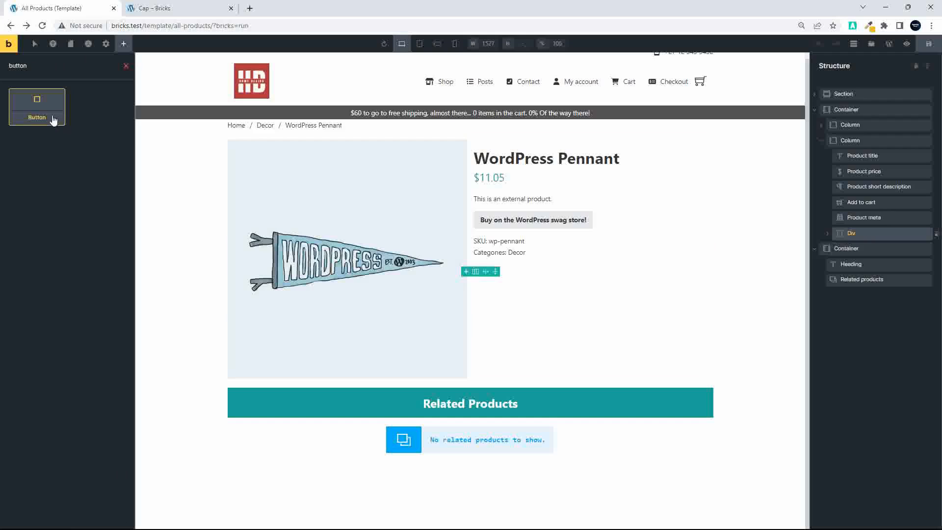
{"action": "left_click_drag", "start_coordinate": [37, 105], "coordinate": [509, 280]}
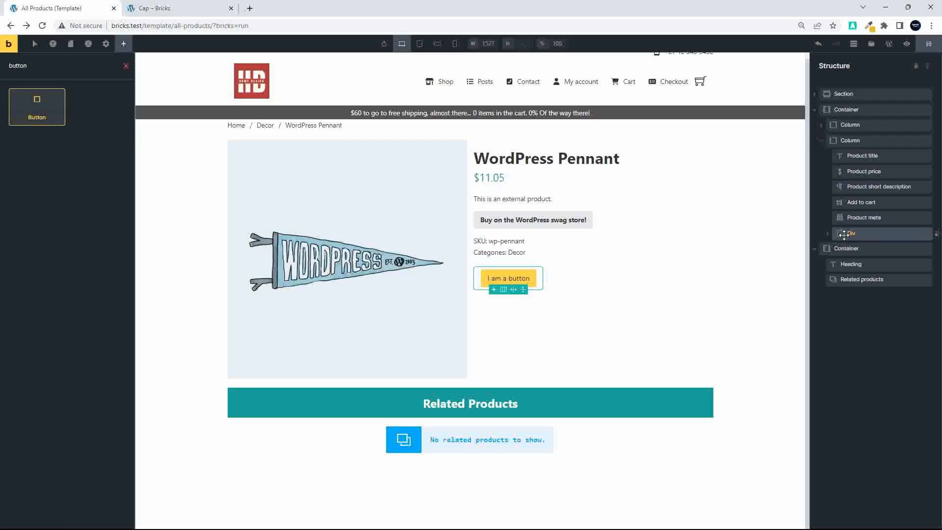
{"action": "left_click", "coordinate": [828, 234]}
{"action": "left_click_drag", "start_coordinate": [845, 264], "coordinate": [849, 235]}
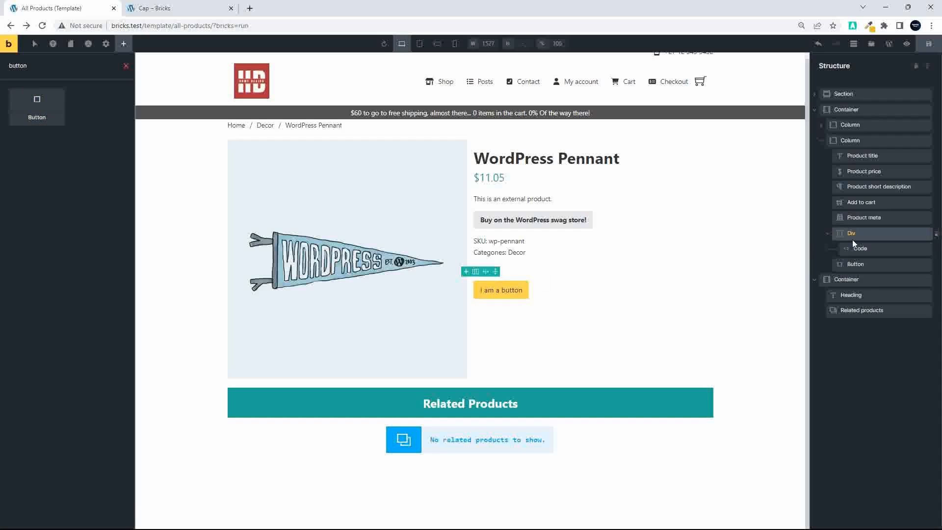
- Change the new button's text to "Product Inquiry"
{"action": "left_click", "coordinate": [849, 268]}
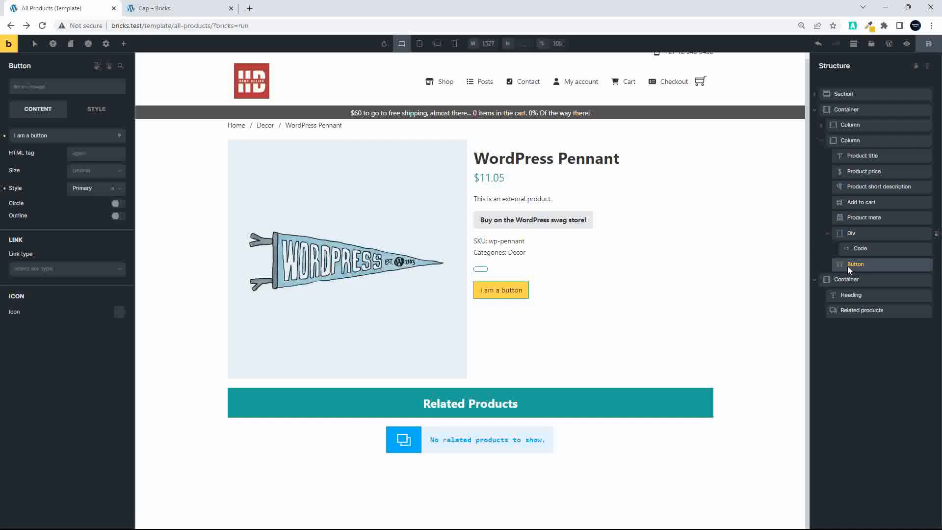
{"action": "triple_click", "coordinate": [503, 294]}
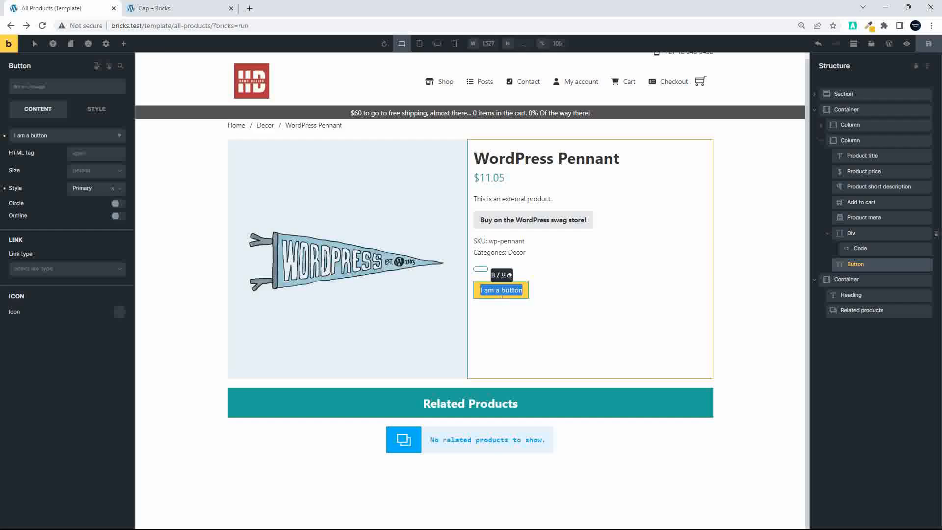
{"action": "type", "text": "Product "}
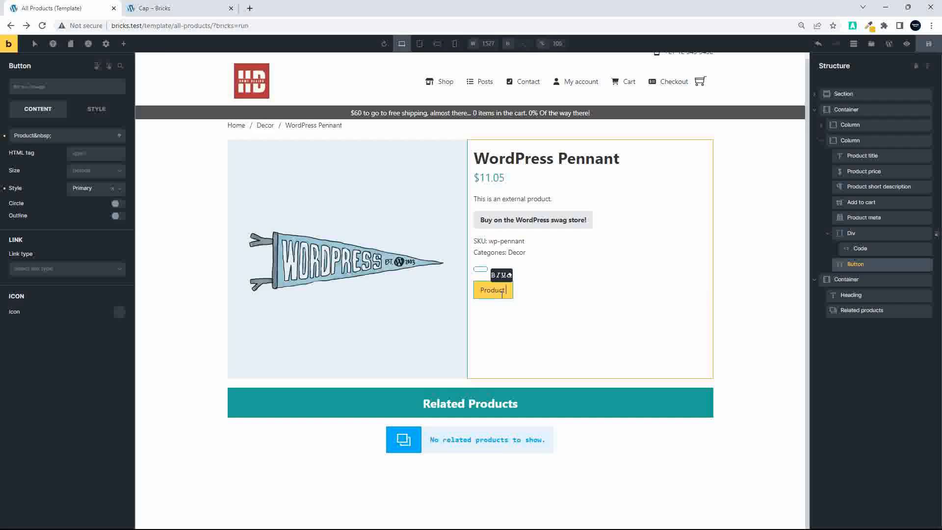
{"action": "type", "text": "lnquiry"}
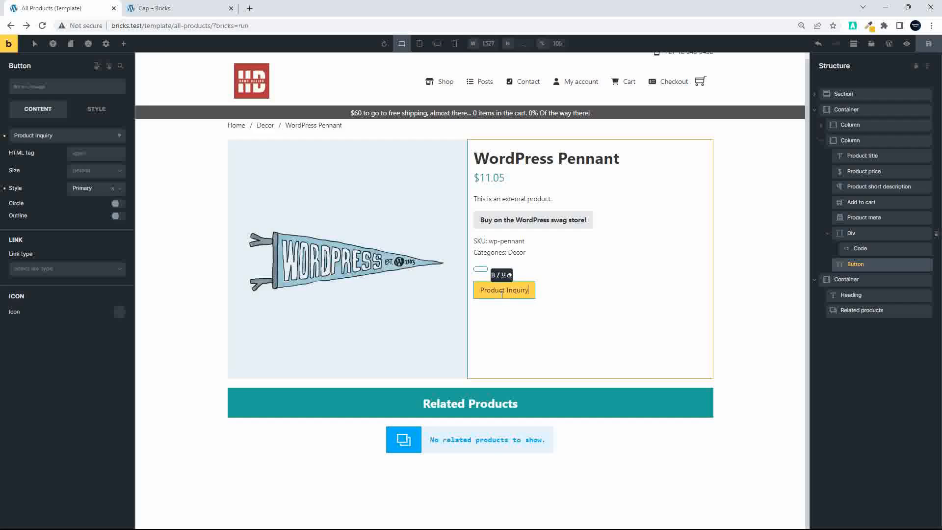
{"action": "left_click", "coordinate": [502, 306]}
{"action": "left_click", "coordinate": [481, 289]}
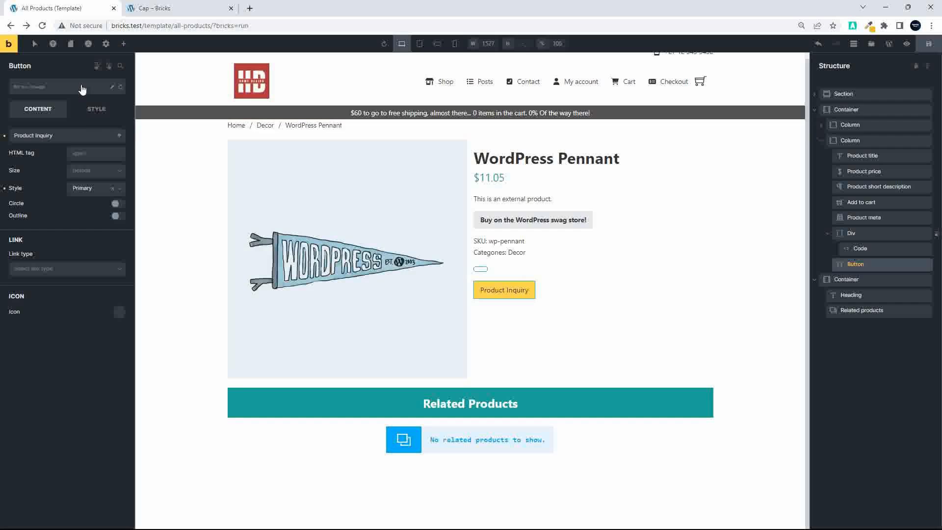
- Add a Click interaction to the Product Inquiry button with the action Show element, targeting the popup New Product Inquiry Popup, and save the template
{"action": "left_click", "coordinate": [109, 70]}
{"action": "left_click", "coordinate": [111, 92]}
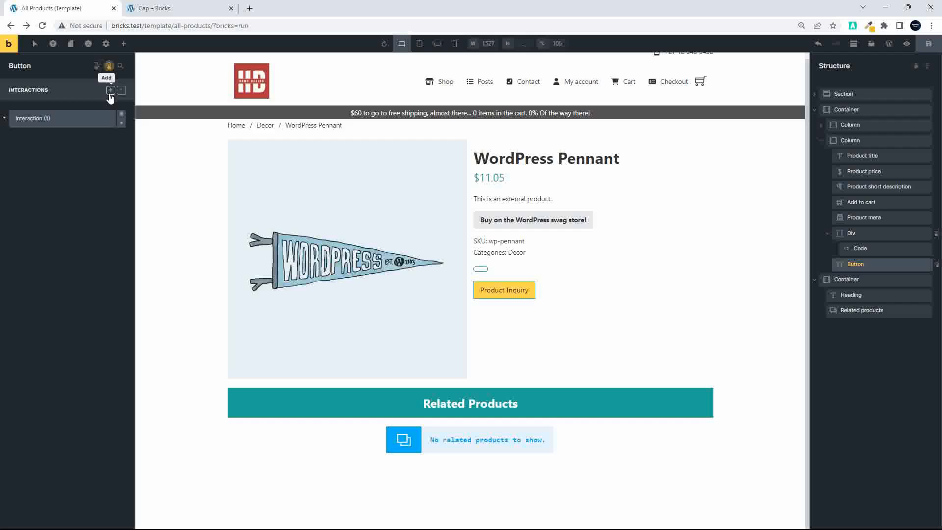
{"action": "left_click", "coordinate": [59, 151]}
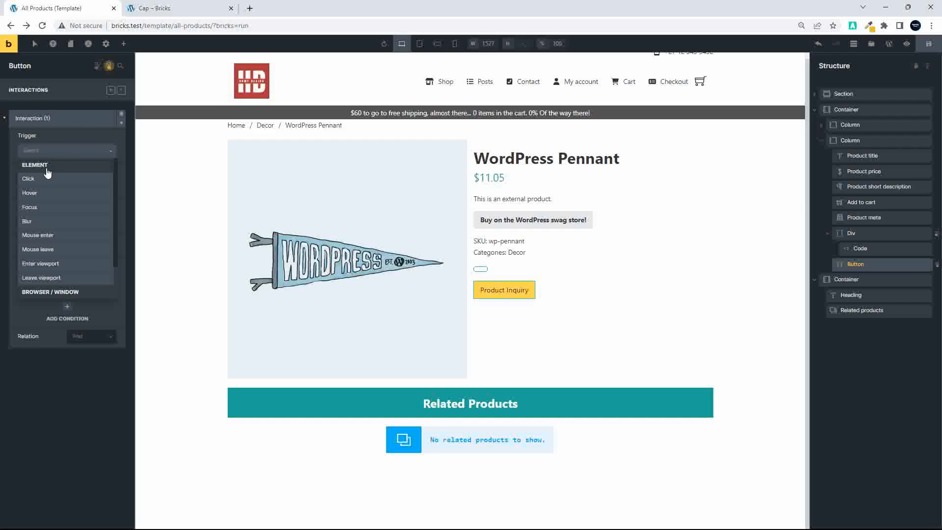
{"action": "left_click", "coordinate": [29, 178]}
{"action": "left_click", "coordinate": [38, 188]}
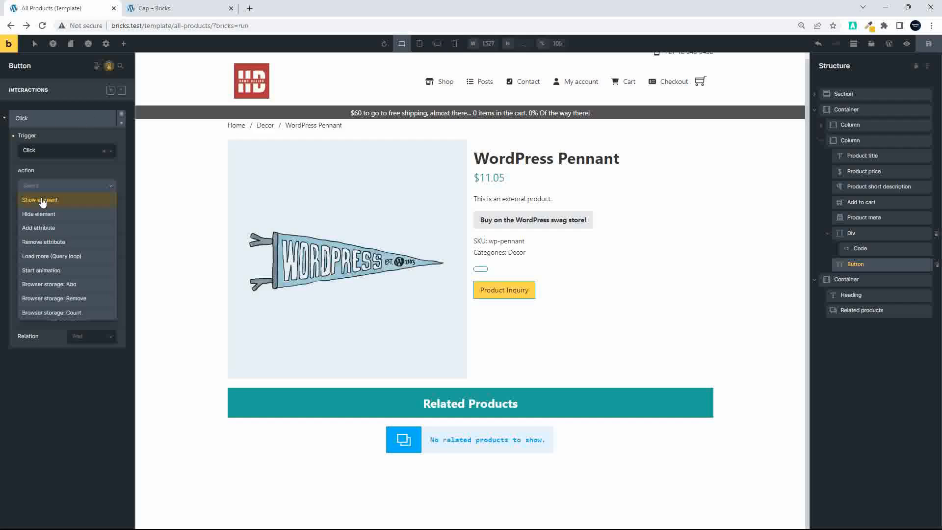
{"action": "left_click", "coordinate": [42, 200]}
{"action": "left_click", "coordinate": [34, 222]}
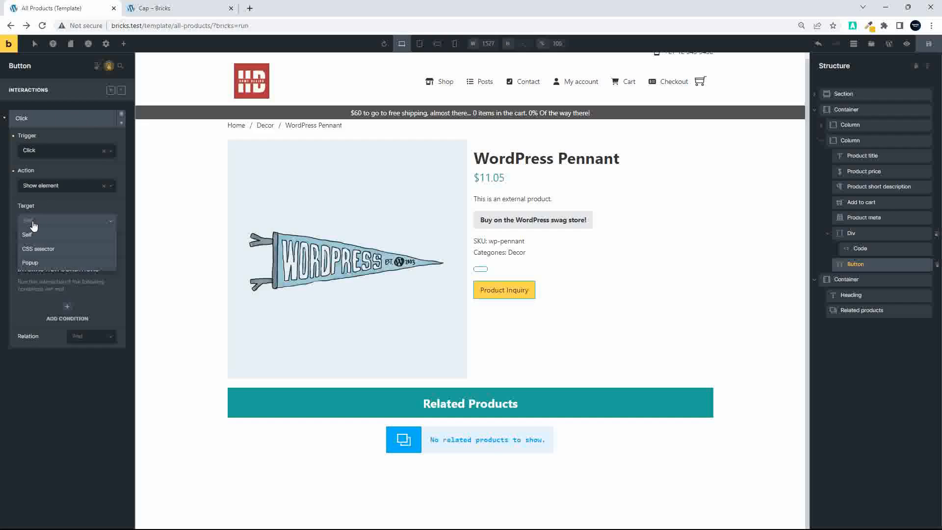
{"action": "left_click", "coordinate": [36, 262]}
{"action": "left_click", "coordinate": [38, 256]}
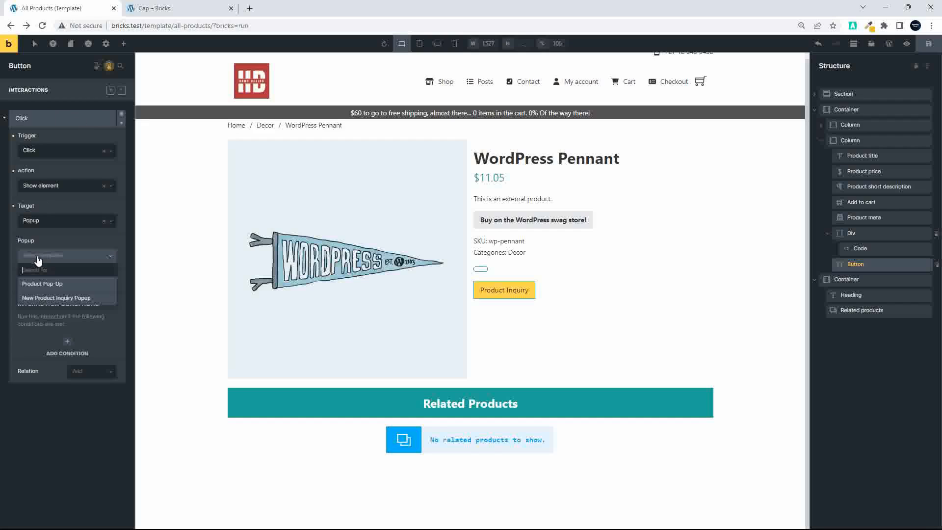
{"action": "left_click", "coordinate": [46, 299]}
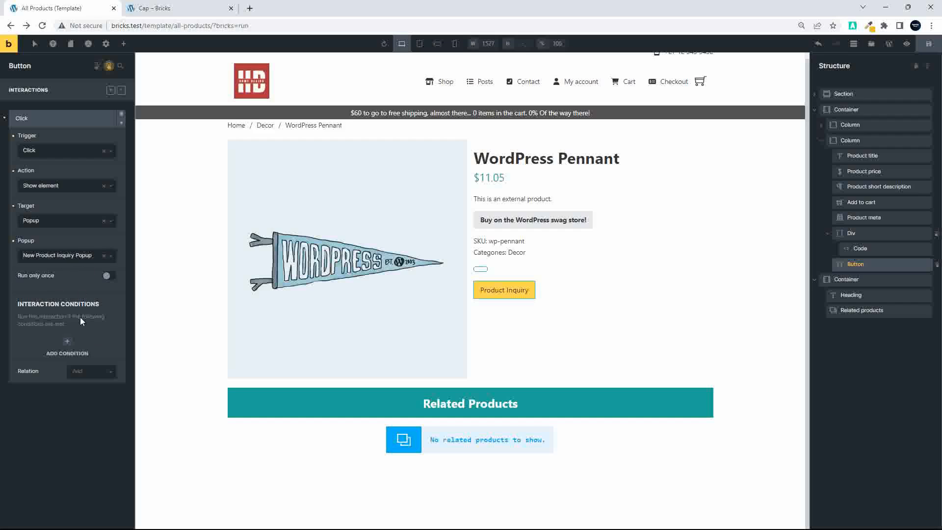
{"action": "left_click", "coordinate": [929, 46]}
- Reload the Cap product page on the live site to check the new Product Inquiry button, and return to the template
{"action": "left_click", "coordinate": [163, 8]}
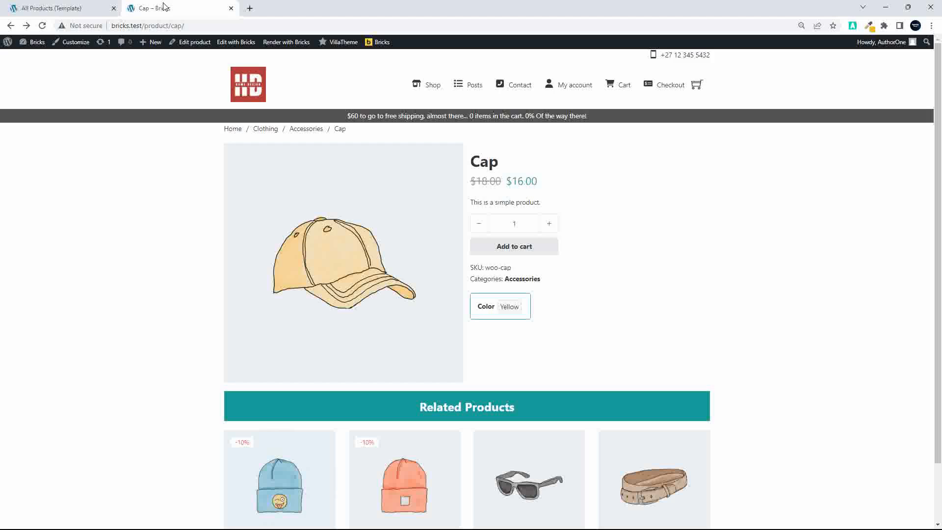
{"action": "left_click", "coordinate": [42, 26]}
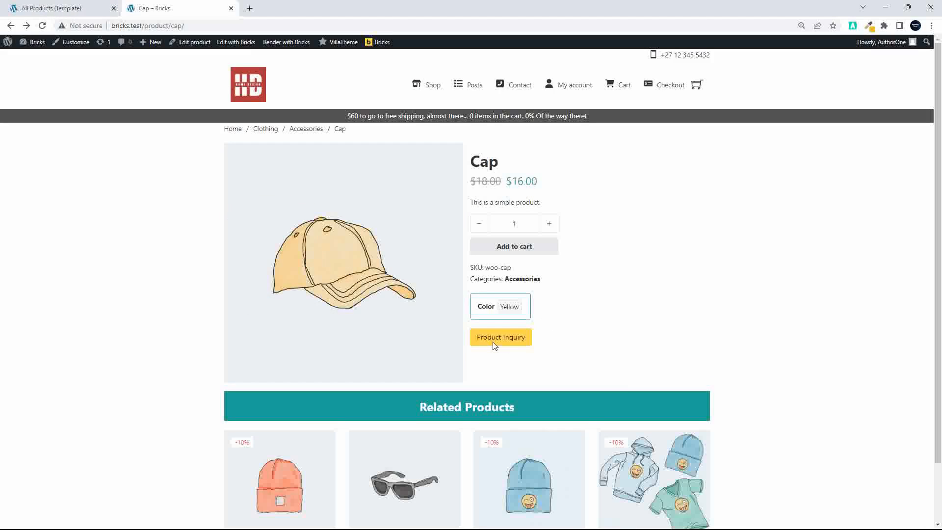
{"action": "left_click", "coordinate": [76, 9]}
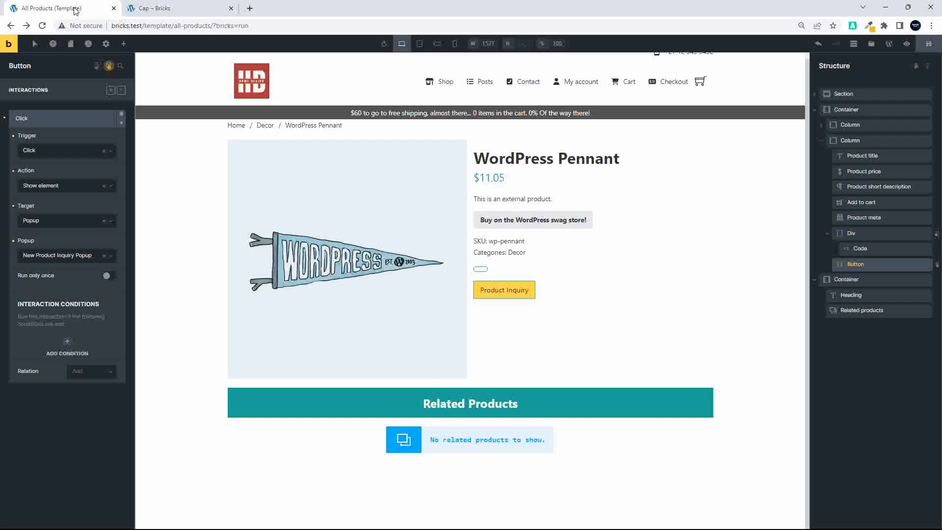
- Open the New Product Inquiry Popup template for editing and show the conditions in its template settings
{"action": "left_click", "coordinate": [872, 45]}
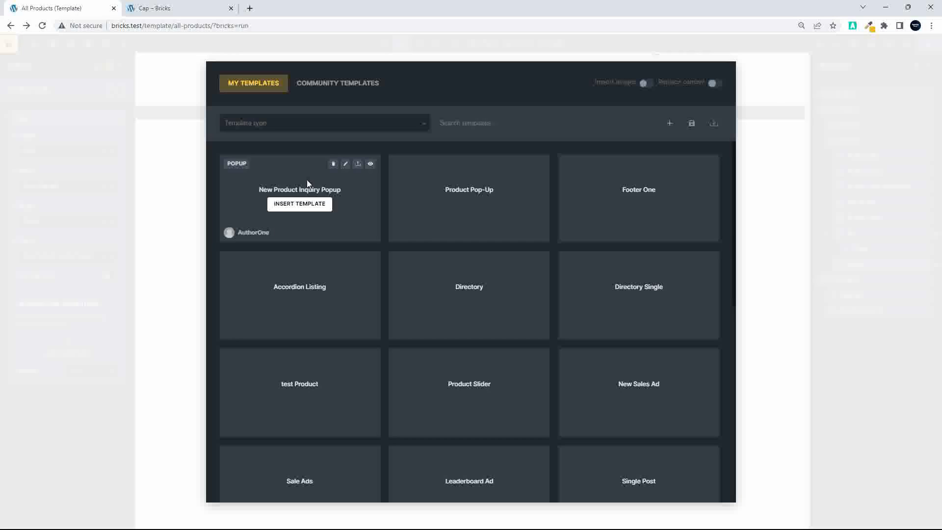
{"action": "left_click", "coordinate": [345, 164]}
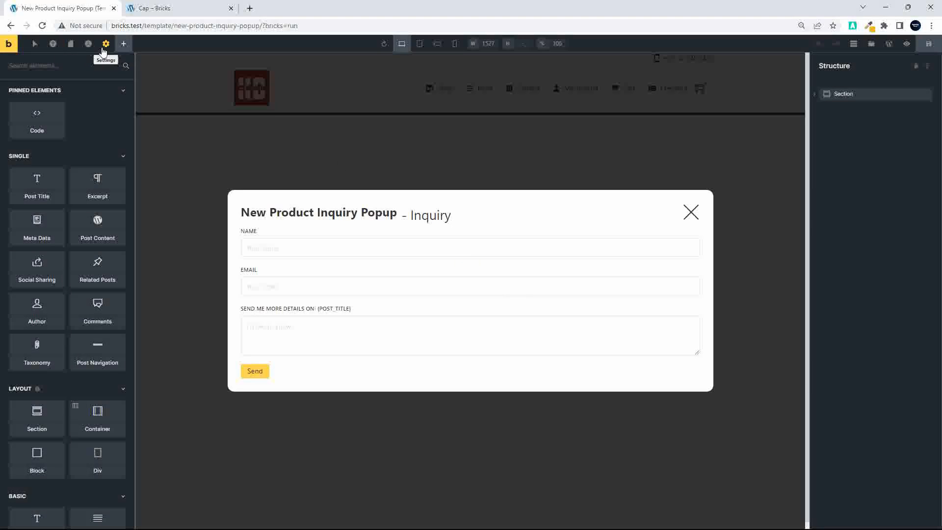
{"action": "left_click", "coordinate": [106, 47]}
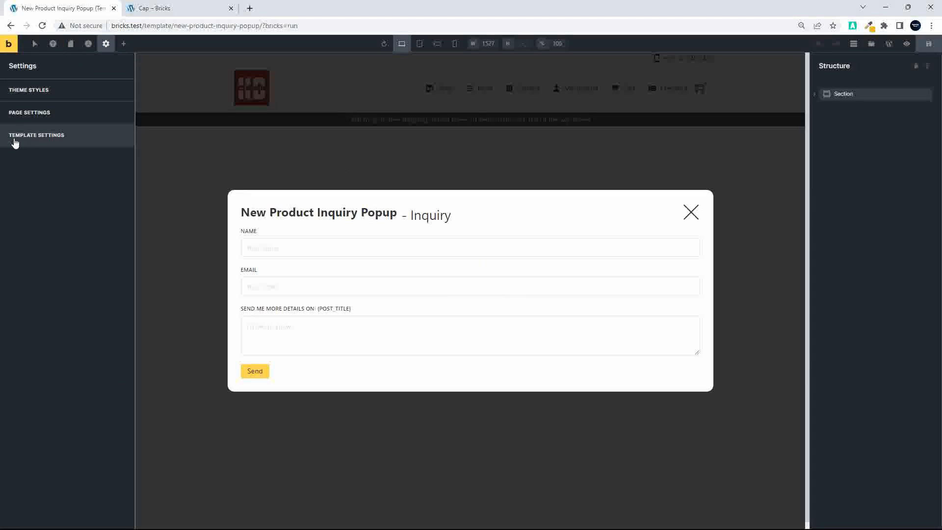
{"action": "left_click", "coordinate": [15, 138]}
{"action": "left_click", "coordinate": [19, 116]}
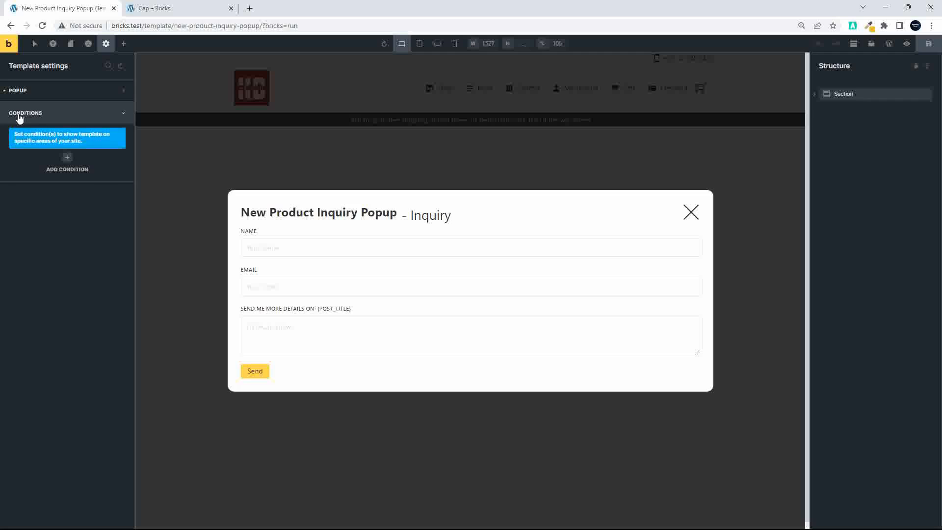
- Add a condition to the popup template with Post type set to Products, and save the template
{"action": "left_click", "coordinate": [67, 157]}
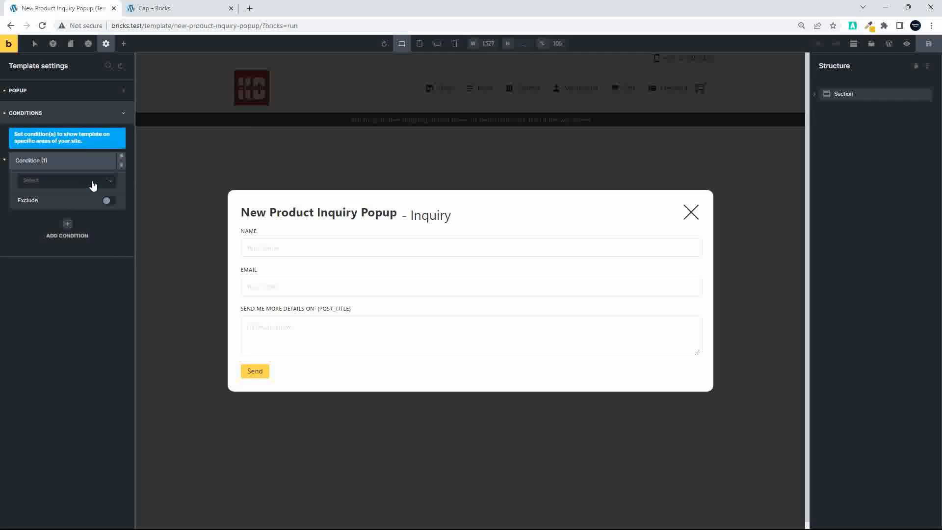
{"action": "left_click", "coordinate": [92, 185]}
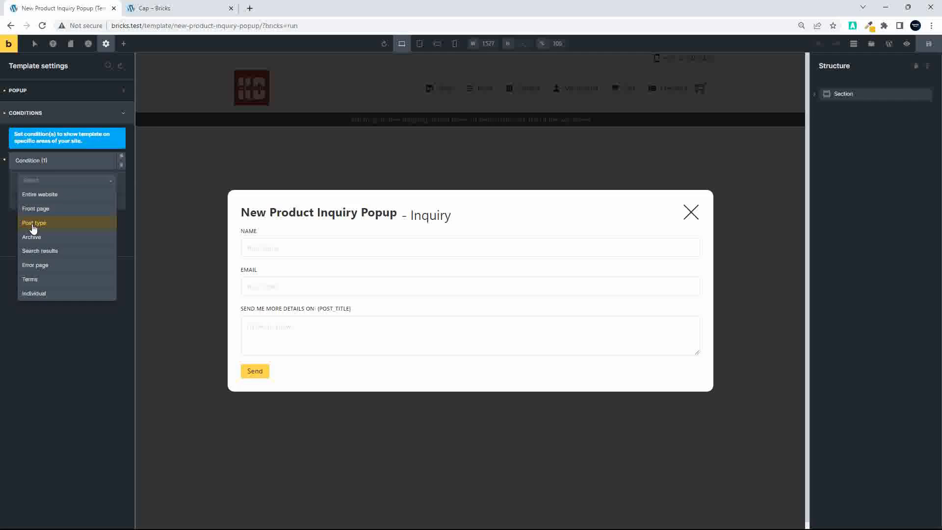
{"action": "left_click", "coordinate": [34, 223]}
{"action": "left_click", "coordinate": [44, 217]}
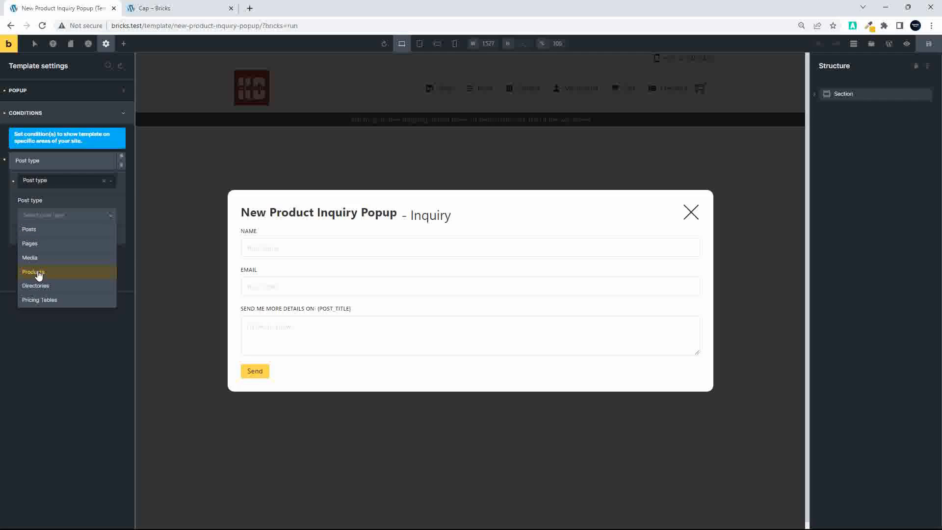
{"action": "left_click", "coordinate": [39, 274]}
{"action": "left_click", "coordinate": [930, 47]}
- Reload the live Cap page, open the inquiry popup with the Product Inquiry button, and close it
{"action": "left_click", "coordinate": [153, 7]}
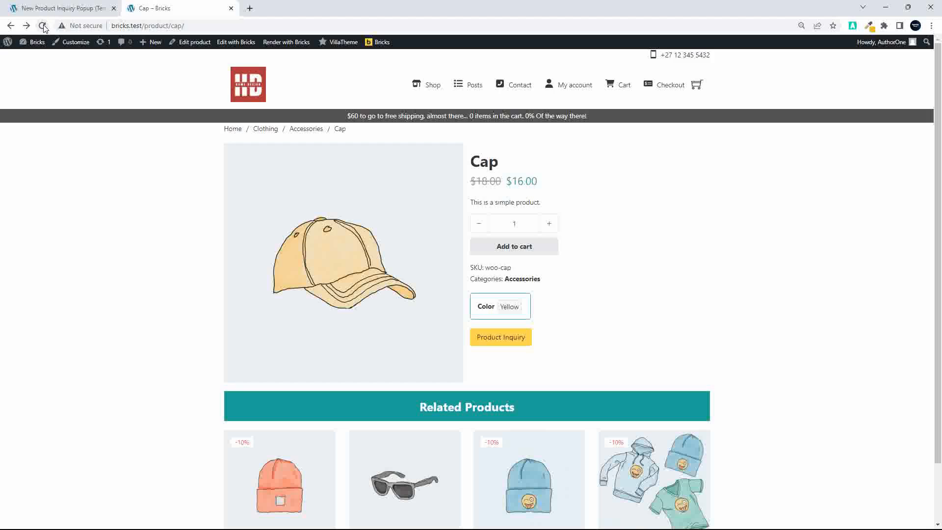
{"action": "left_click", "coordinate": [43, 26]}
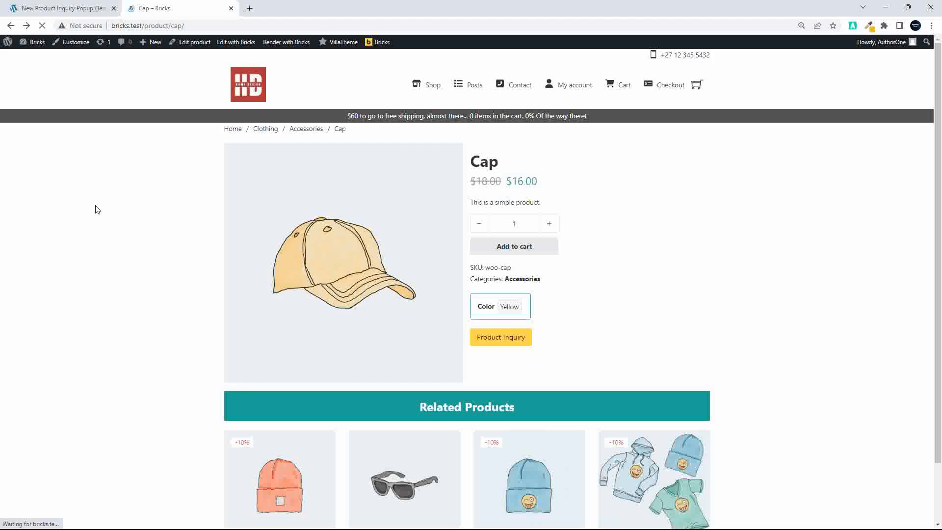
{"action": "left_click", "coordinate": [512, 339]}
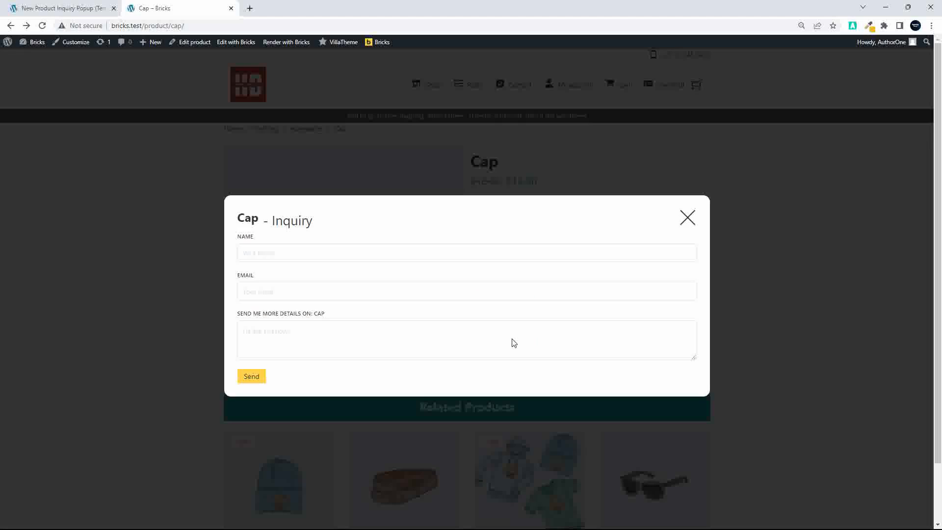
{"action": "left_click", "coordinate": [687, 217]}
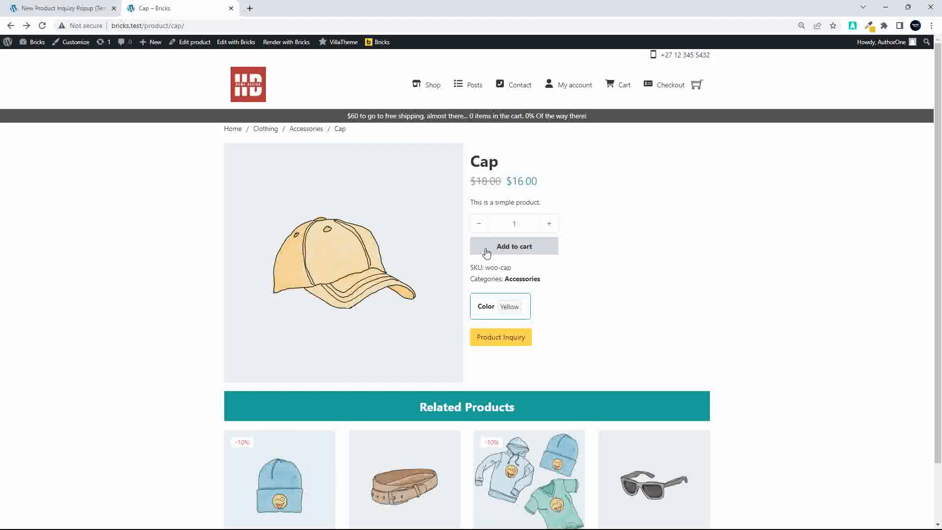
- Switch the builder from the popup template to the Cap product, and open the All Products template for editing
{"action": "left_click", "coordinate": [106, 9]}
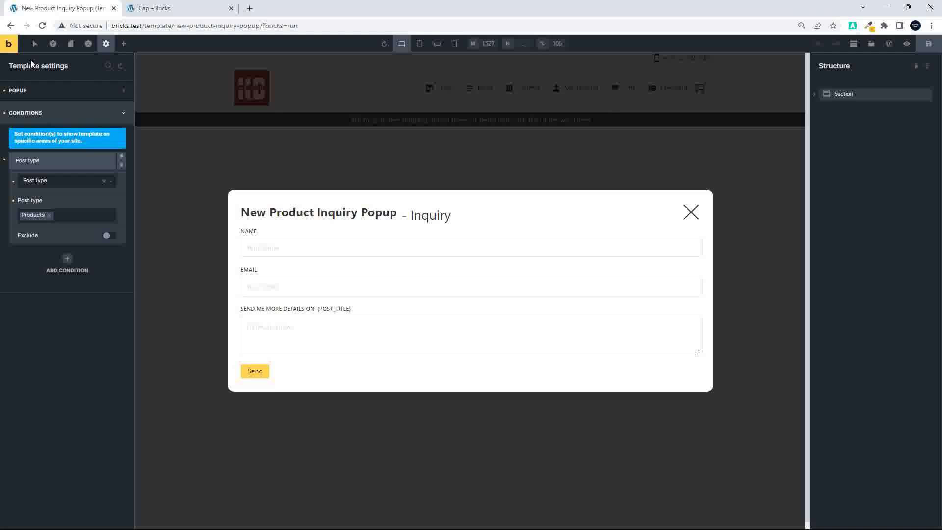
{"action": "left_click", "coordinate": [70, 43]}
{"action": "left_click", "coordinate": [66, 97]}
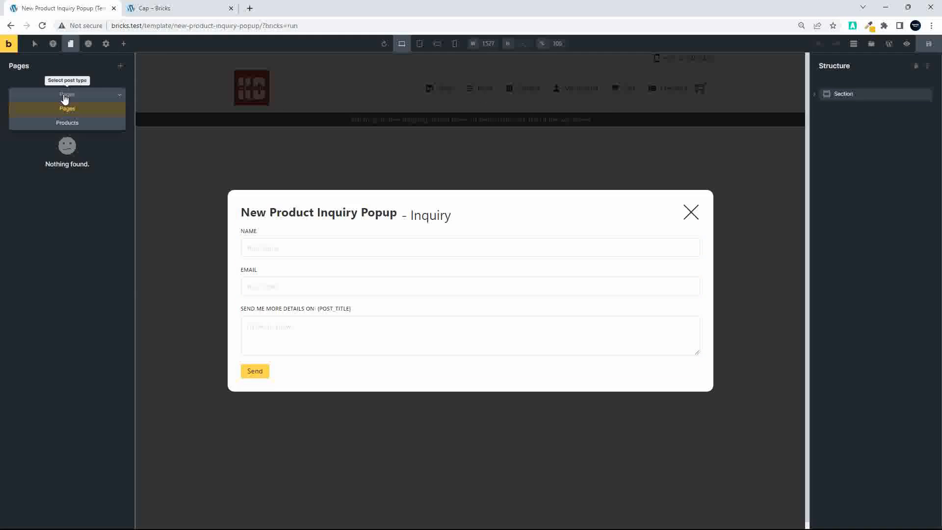
{"action": "left_click", "coordinate": [58, 122]}
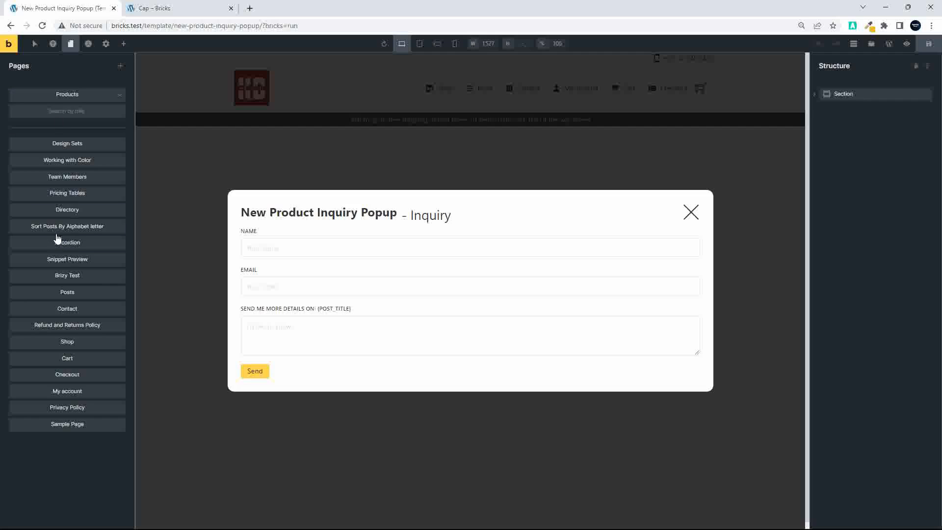
{"action": "left_click", "coordinate": [53, 428]}
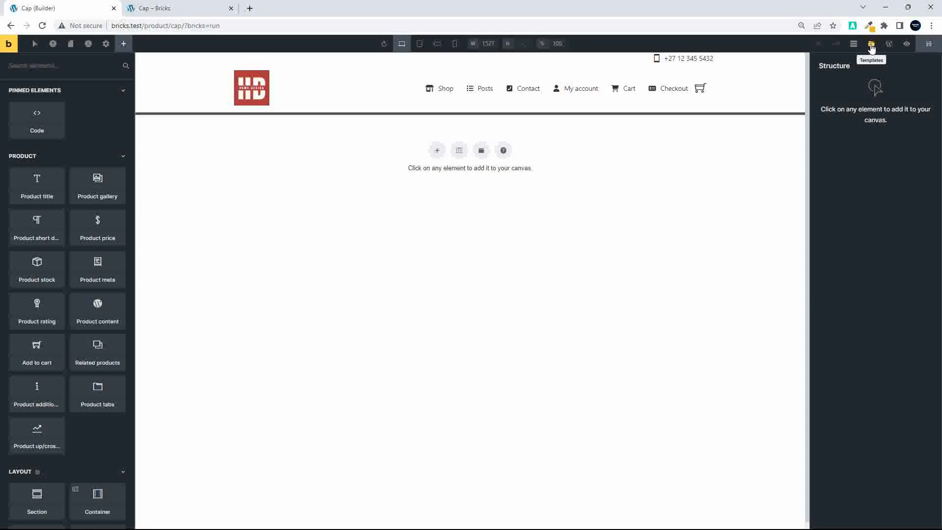
{"action": "left_click", "coordinate": [872, 44]}
{"action": "scroll", "coordinate": [487, 378], "scroll_direction": "down", "scroll_amount": 10}
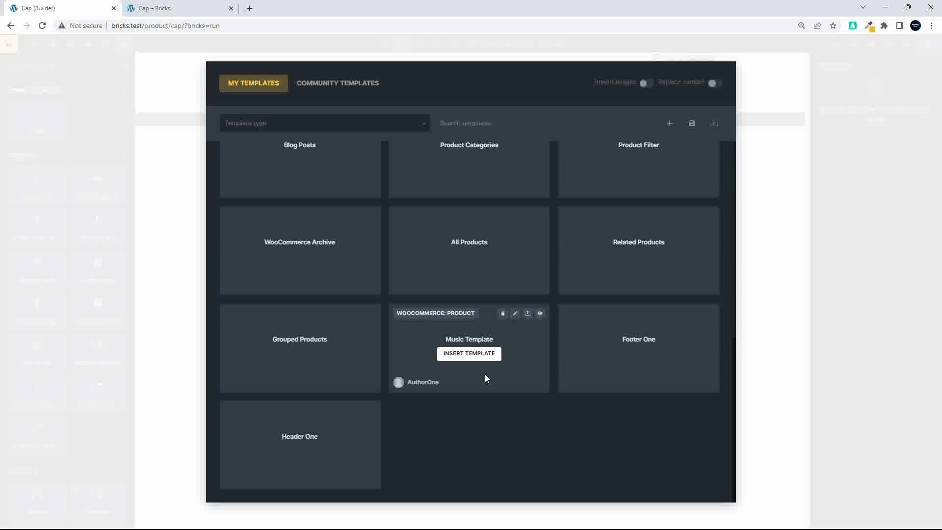
{"action": "left_click", "coordinate": [515, 217]}
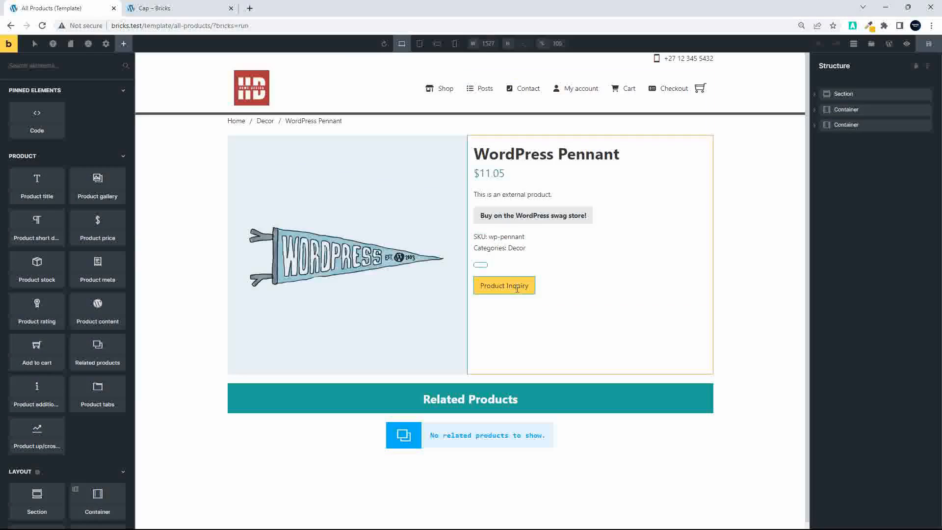
- Set the Product Inquiry button's cursor to pointer in its layout styles and save the template
{"action": "left_click", "coordinate": [518, 288]}
{"action": "left_click", "coordinate": [96, 109]}
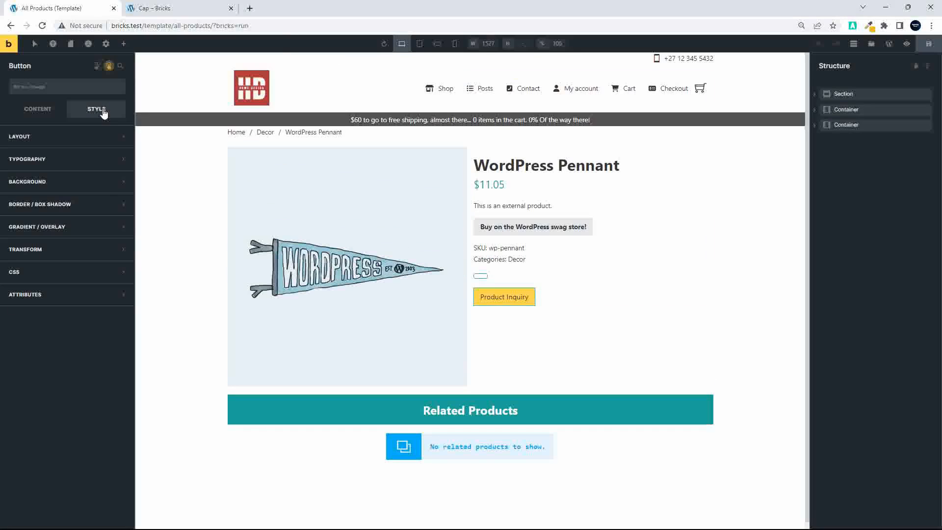
{"action": "left_click", "coordinate": [41, 142]}
{"action": "scroll", "coordinate": [63, 287], "scroll_direction": "down", "scroll_amount": 8}
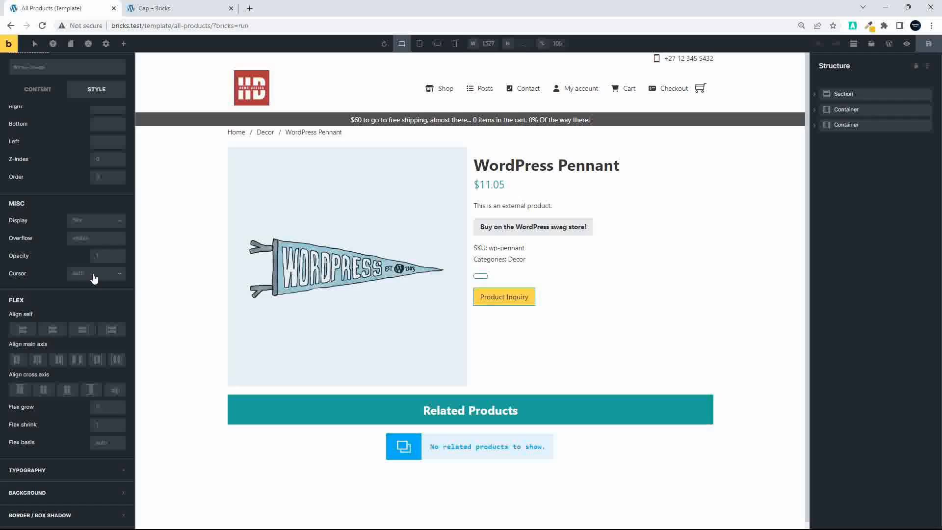
{"action": "left_click", "coordinate": [94, 275]}
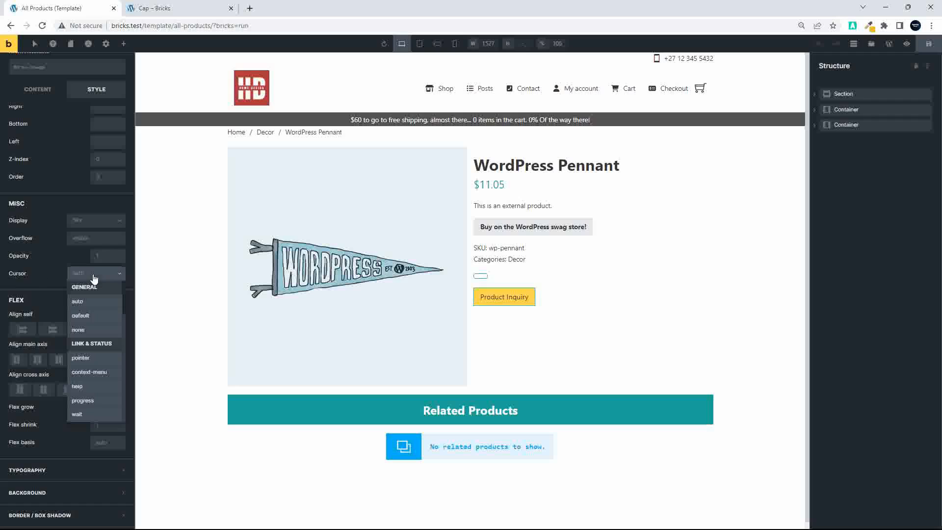
{"action": "left_click", "coordinate": [85, 358]}
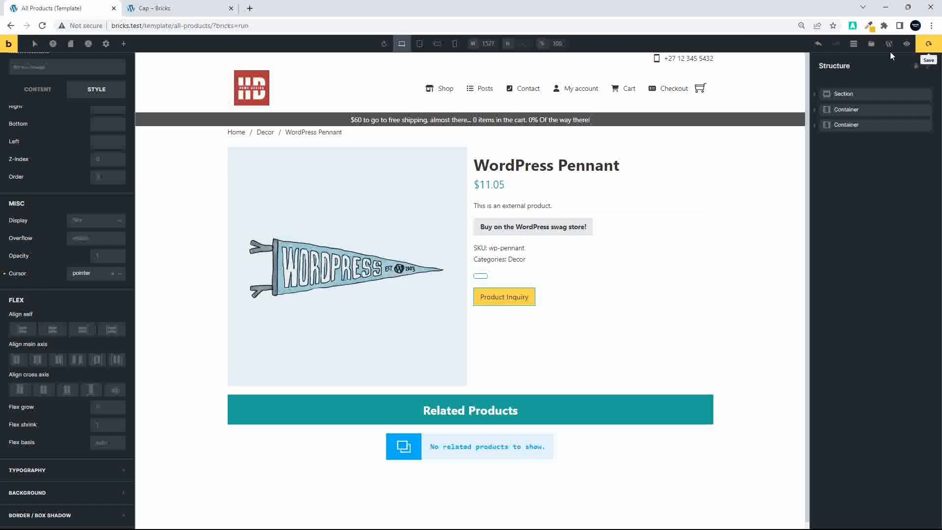
- Reload the live Cap page to check the button's cursor, and test opening and closing the inquiry popup
{"action": "left_click", "coordinate": [141, 15]}
{"action": "left_click", "coordinate": [42, 25]}
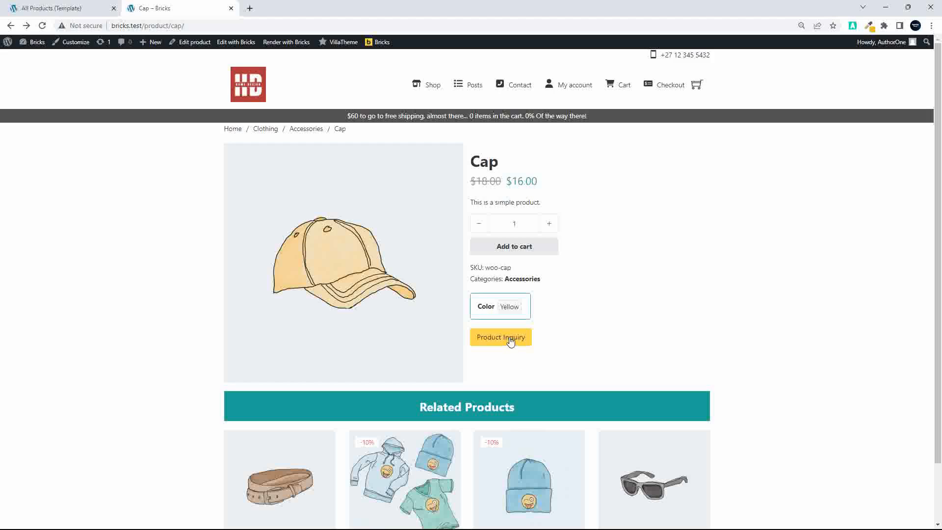
{"action": "left_click", "coordinate": [511, 342]}
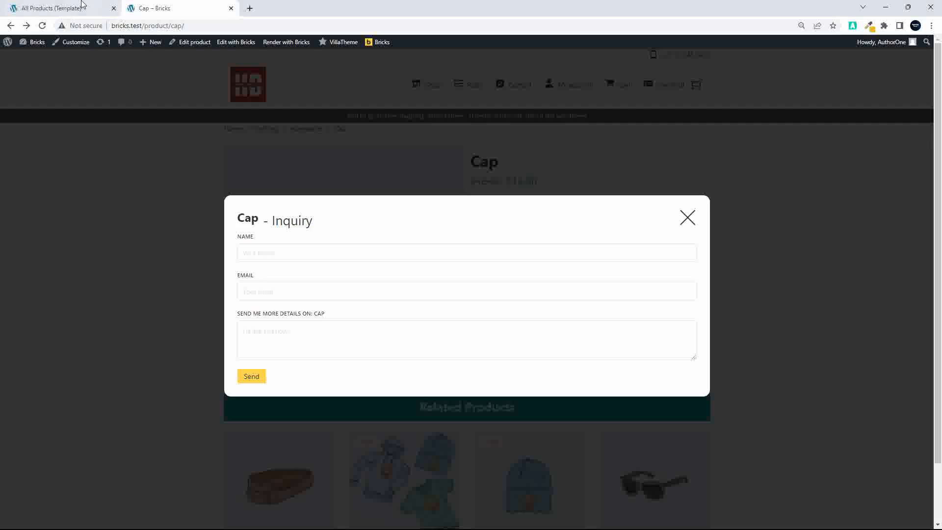
{"action": "left_click", "coordinate": [689, 218]}
- Inspect the Cap page in the mobile device view, test opening and closing the inquiry popup there, and close the developer tools
{"action": "right_click", "coordinate": [696, 189]}
{"action": "left_click", "coordinate": [736, 378]}
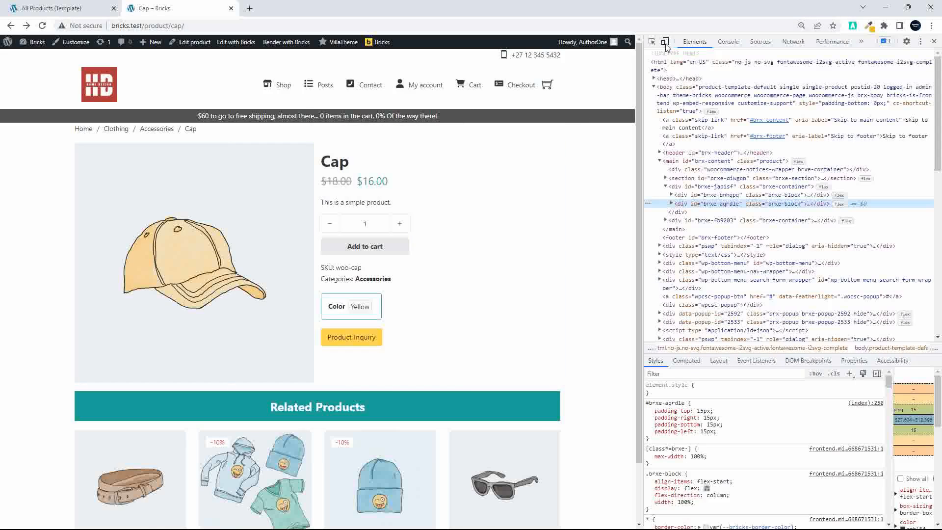
{"action": "left_click", "coordinate": [665, 43]}
{"action": "scroll", "coordinate": [364, 224], "scroll_direction": "down", "scroll_amount": 10}
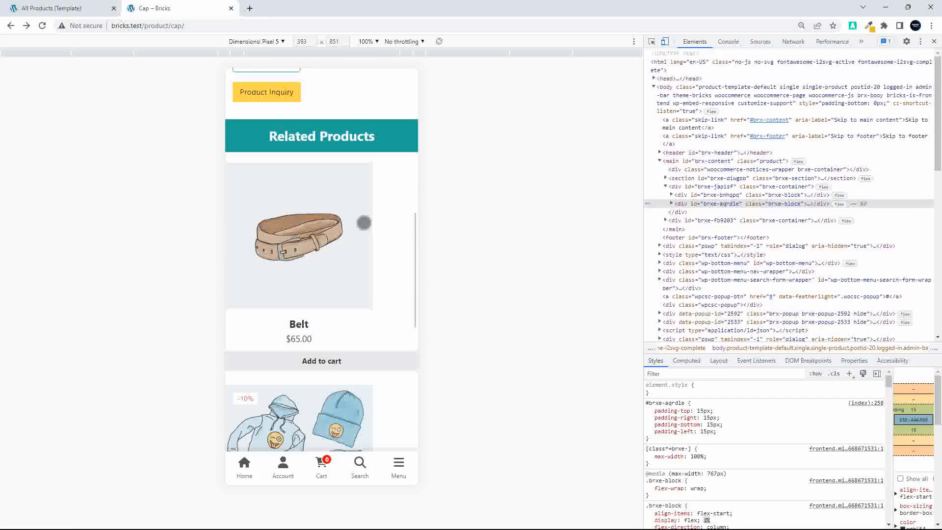
{"action": "left_click", "coordinate": [273, 93]}
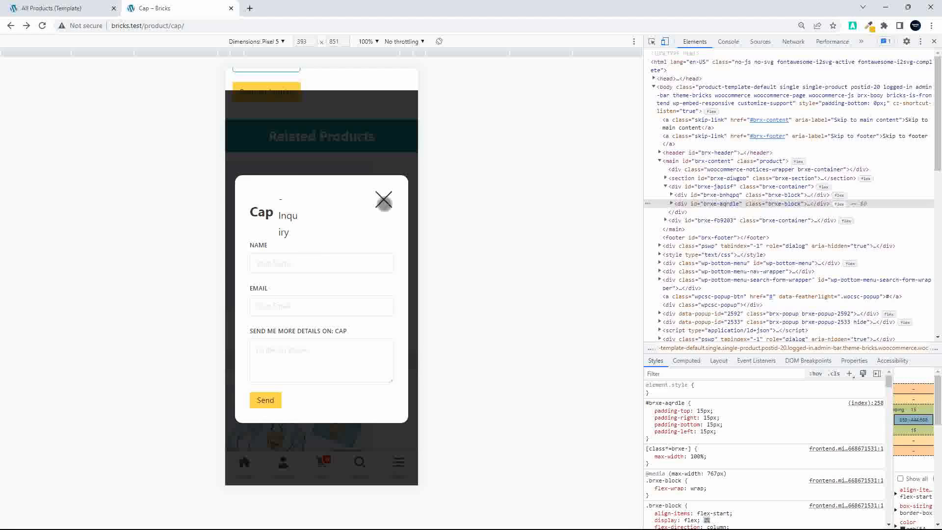
{"action": "left_click", "coordinate": [384, 201]}
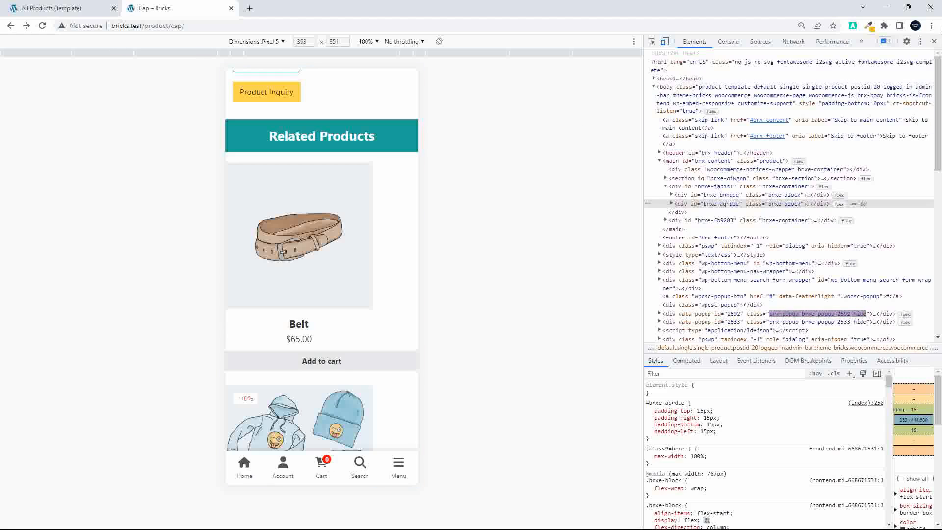
{"action": "left_click", "coordinate": [934, 41]}
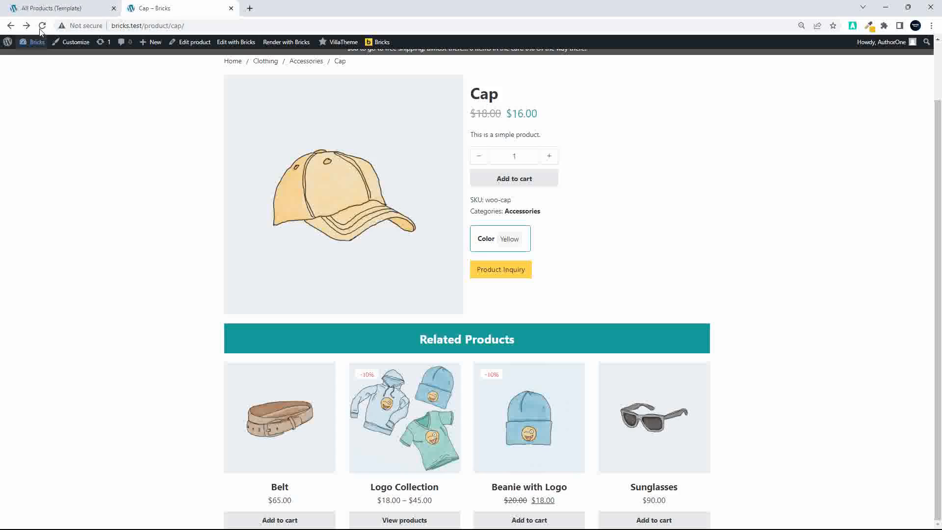
- Return to the builder and open the New Product Inquiry Popup template for editing from the saved templates
{"action": "left_click", "coordinate": [53, 9]}
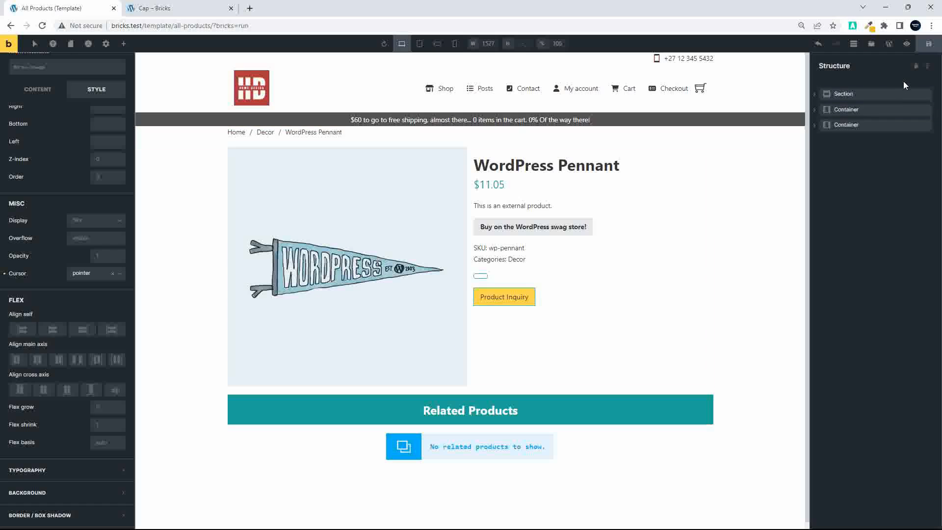
{"action": "left_click", "coordinate": [872, 45]}
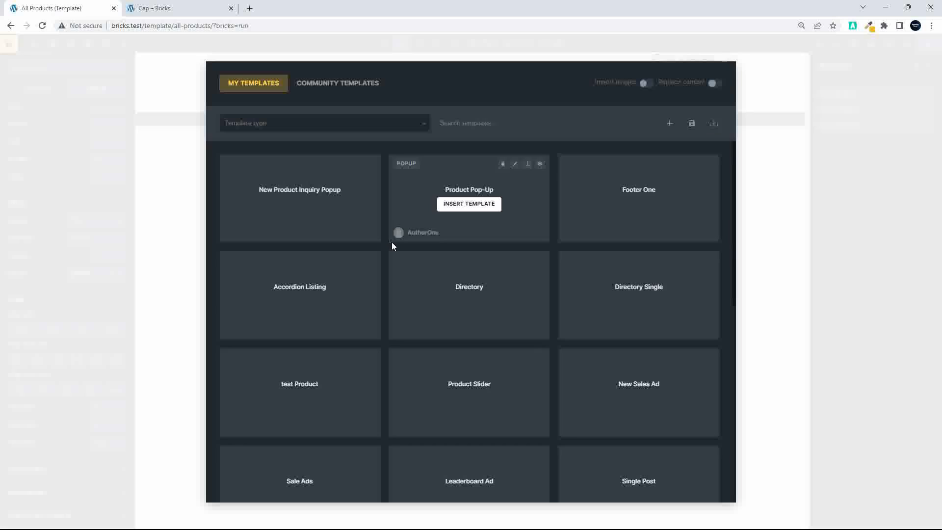
{"action": "mouse_move", "coordinate": [302, 190]}
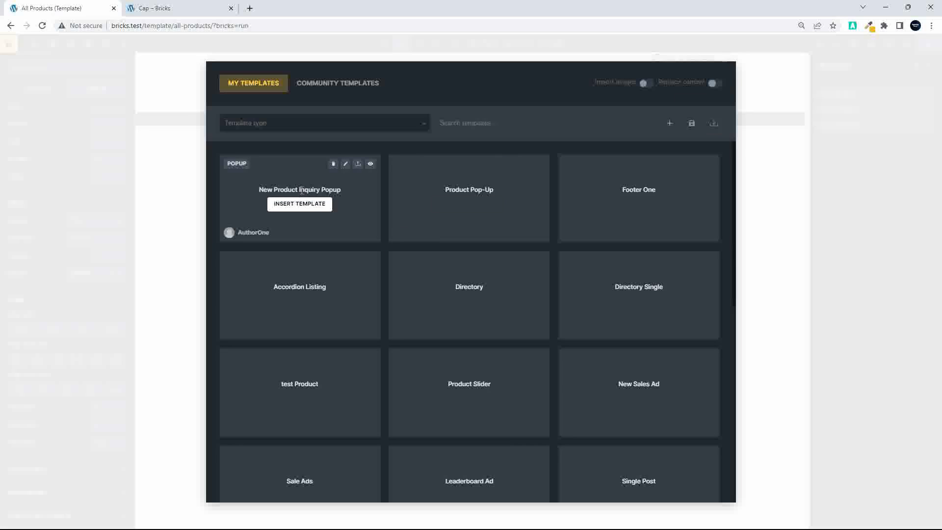
{"action": "left_click", "coordinate": [346, 165]}
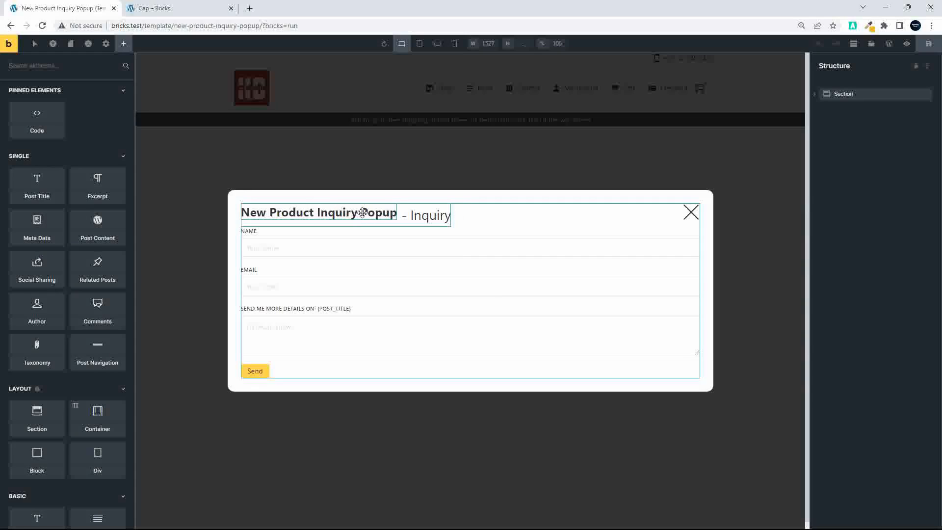
- Set the font size of the "- Inquiry" text beside the popup title to 20
{"action": "left_click", "coordinate": [369, 221]}
{"action": "left_click", "coordinate": [437, 218]}
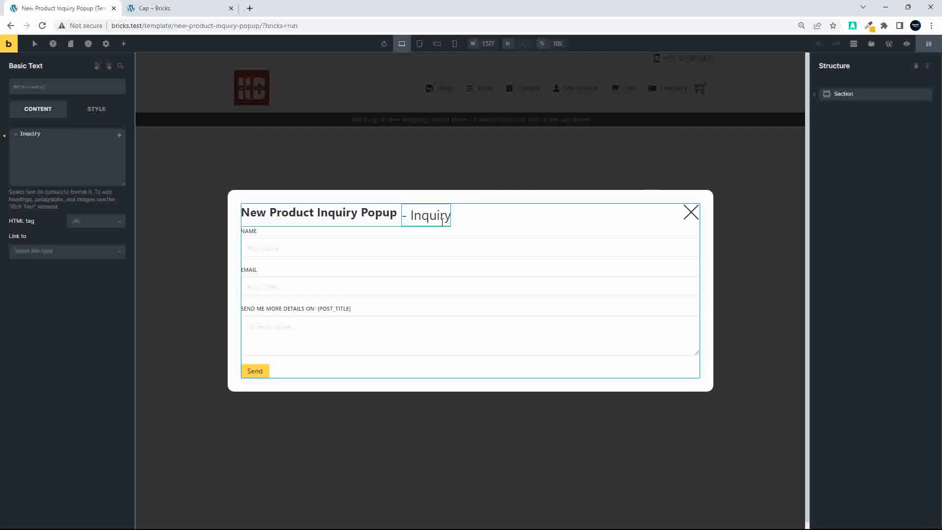
{"action": "left_click", "coordinate": [97, 109]}
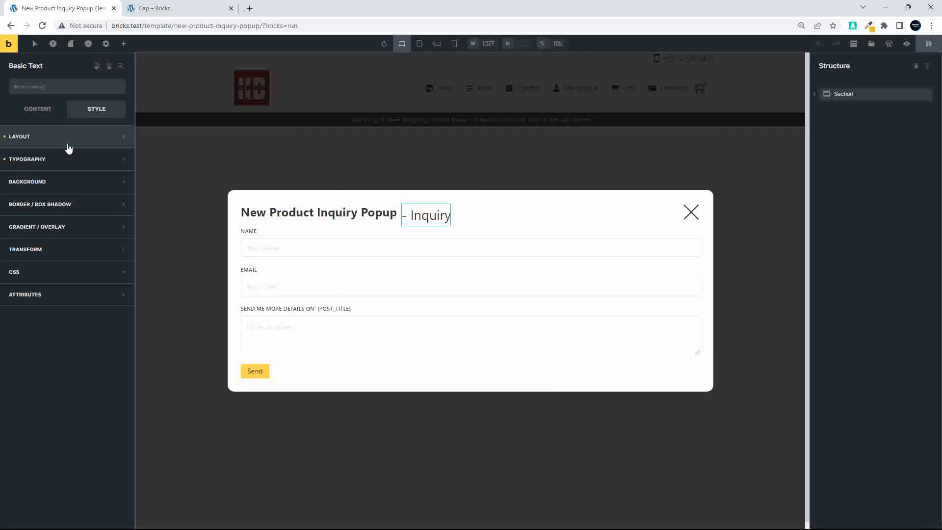
{"action": "left_click", "coordinate": [64, 159]}
{"action": "left_click", "coordinate": [106, 197]}
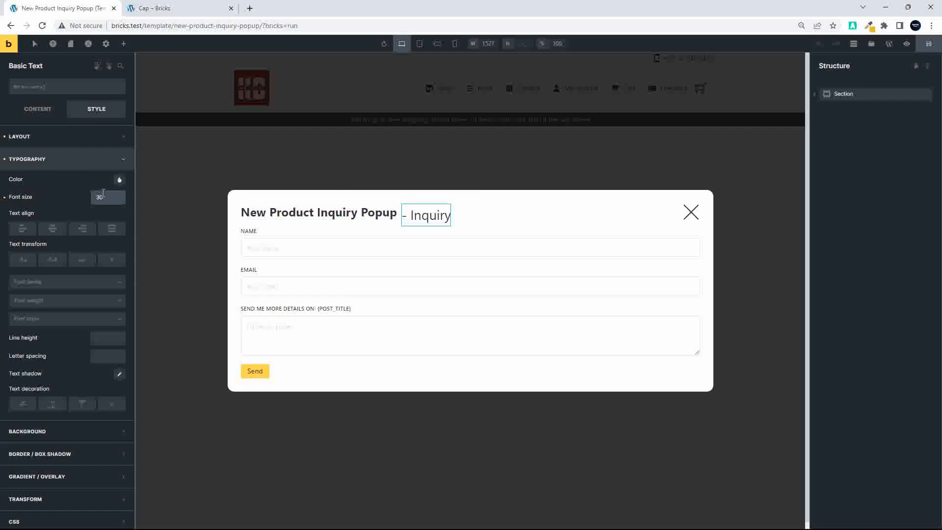
{"action": "key", "text": "BackSpace"}
{"action": "key", "text": "BackSpace"}
{"action": "type", "text": "20"}
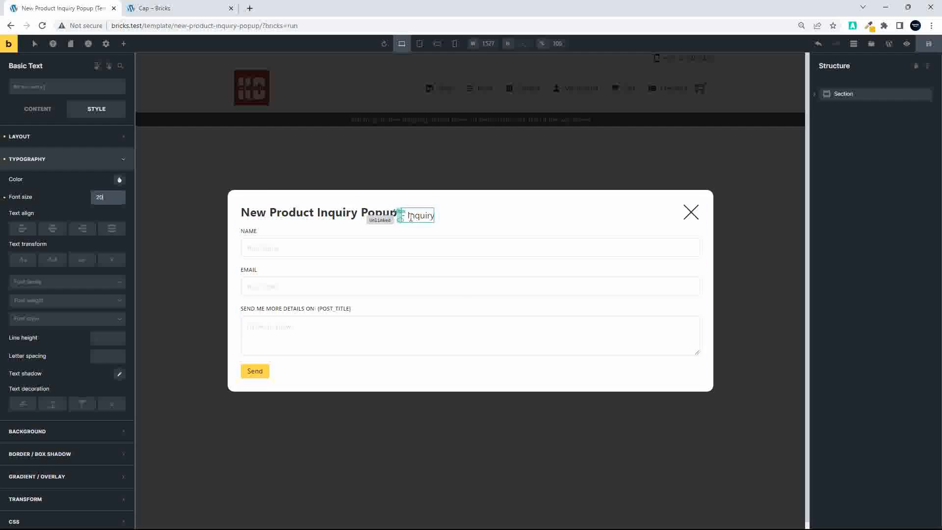
- Try the start, center and end cross-axis alignments on the Div that holds the product title and Inquiry text
{"action": "left_click", "coordinate": [358, 213]}
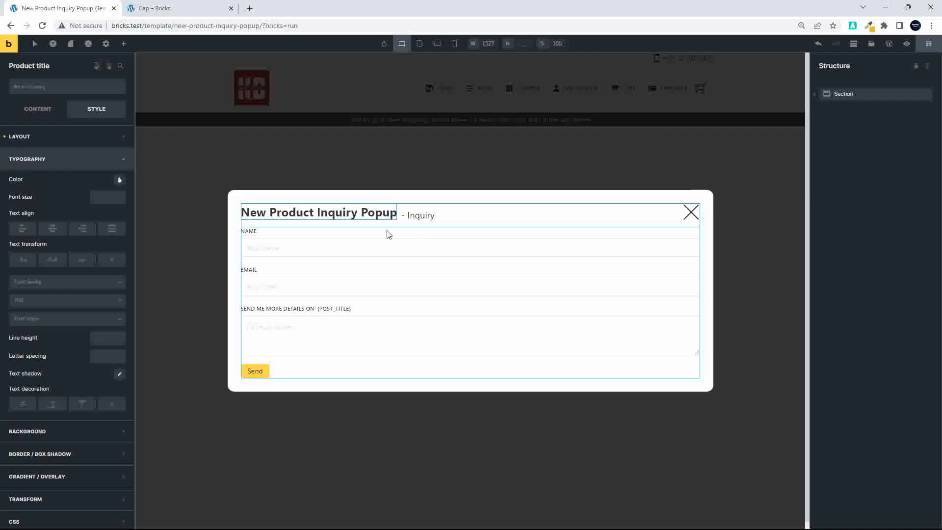
{"action": "left_click", "coordinate": [816, 94]}
{"action": "left_click", "coordinate": [821, 110]}
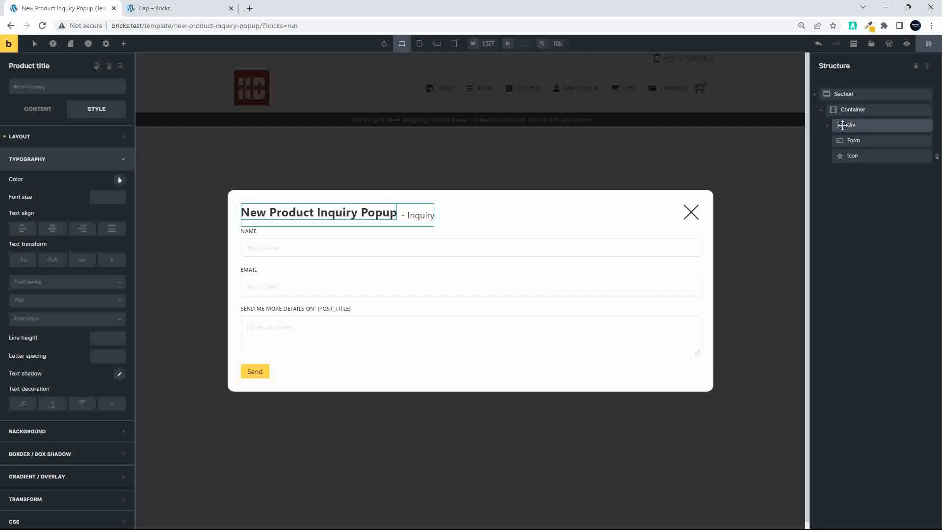
{"action": "left_click", "coordinate": [857, 126]}
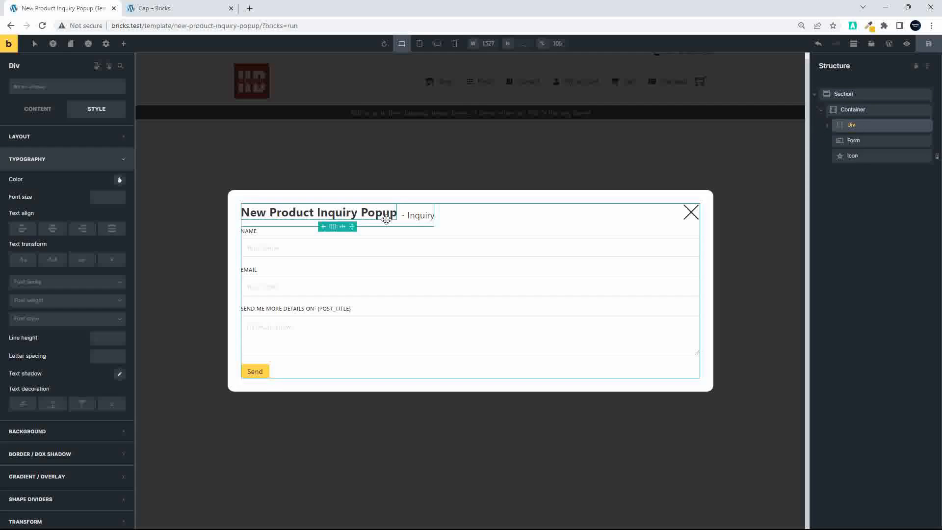
{"action": "left_click", "coordinate": [34, 113]}
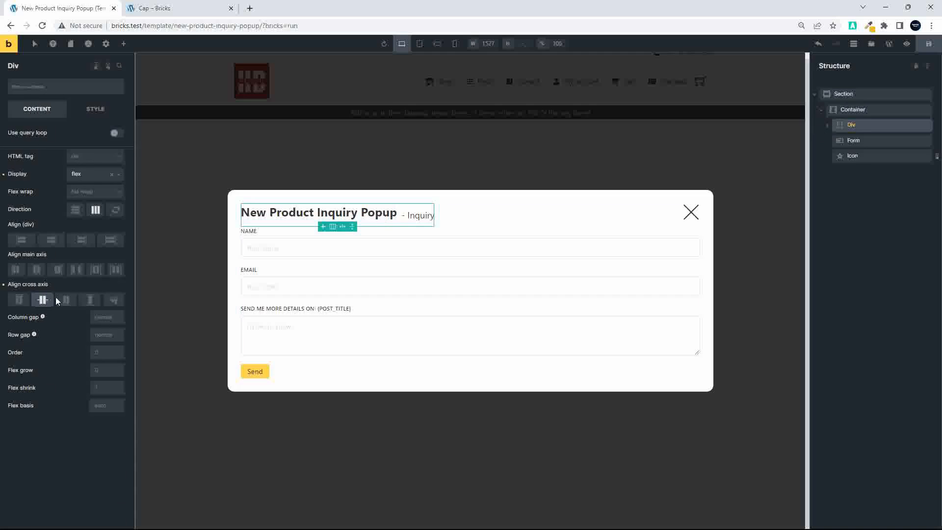
{"action": "left_click", "coordinate": [17, 301]}
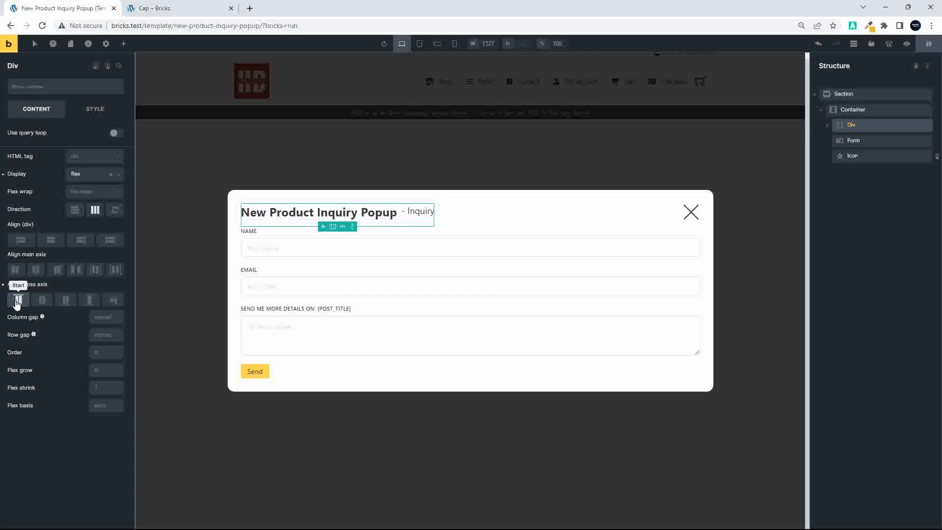
{"action": "left_click", "coordinate": [43, 300]}
{"action": "left_click", "coordinate": [65, 301]}
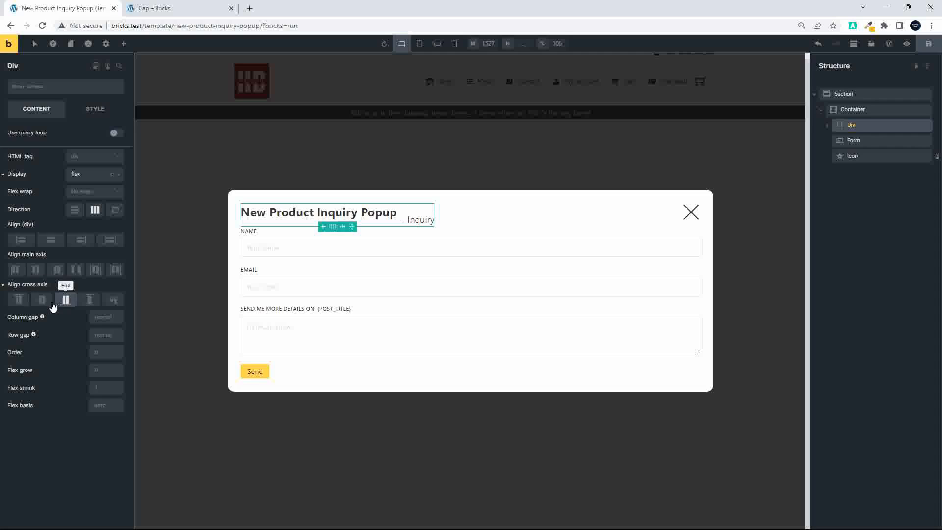
{"action": "left_click", "coordinate": [42, 300]}
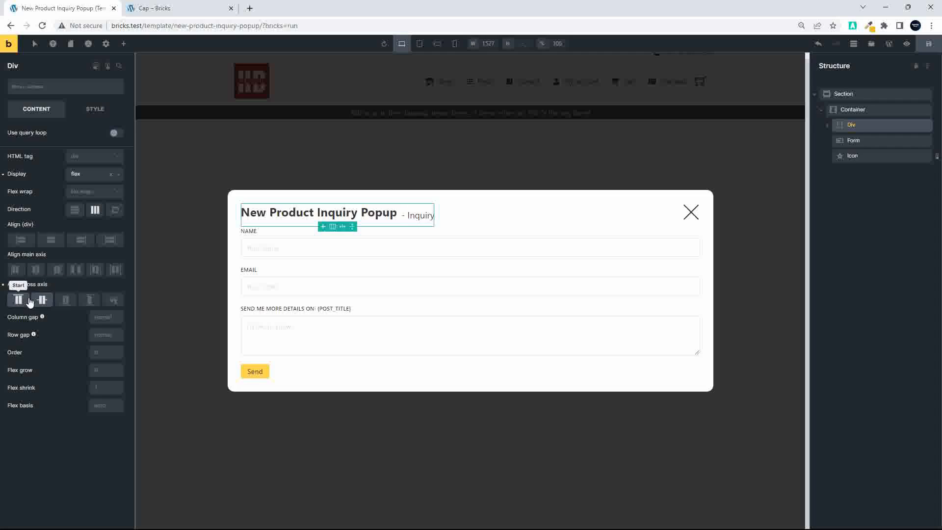
{"action": "left_click", "coordinate": [163, 14]}
{"action": "left_click", "coordinate": [57, 9]}
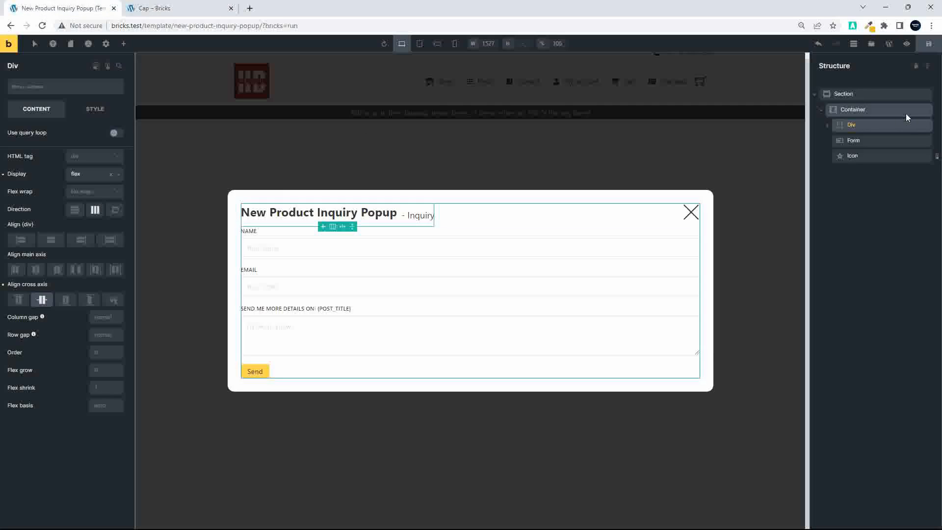
- Set the product title's font size to 20 in its typography styles
{"action": "left_click", "coordinate": [828, 126]}
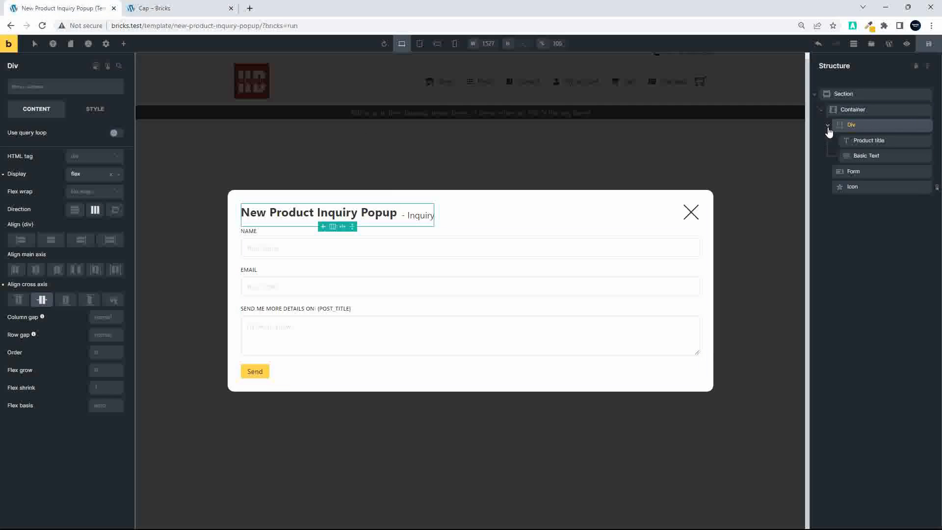
{"action": "left_click", "coordinate": [867, 140]}
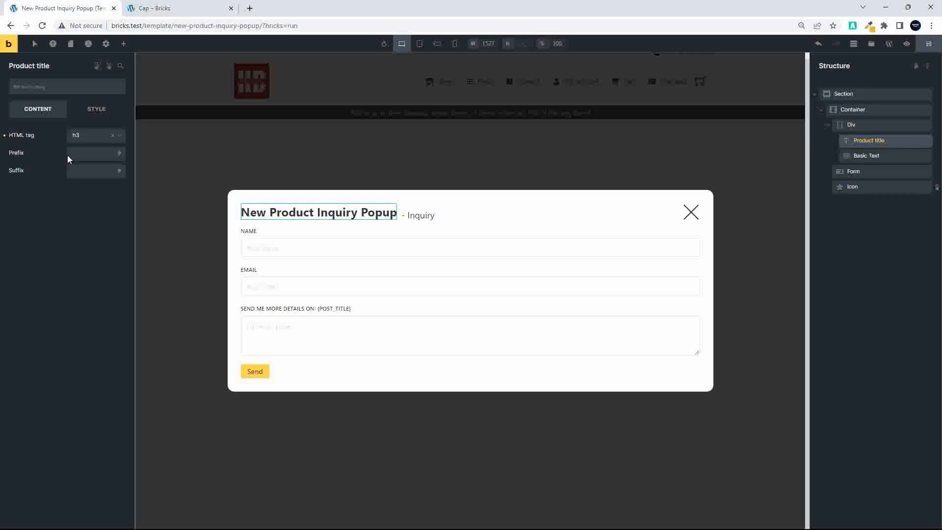
{"action": "left_click", "coordinate": [96, 109]}
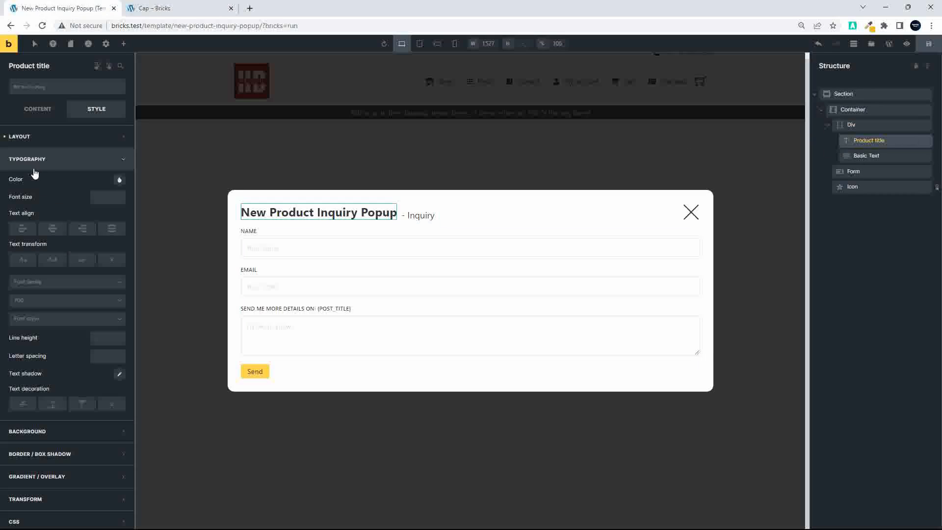
{"action": "left_click", "coordinate": [108, 197]}
{"action": "type", "text": "20"}
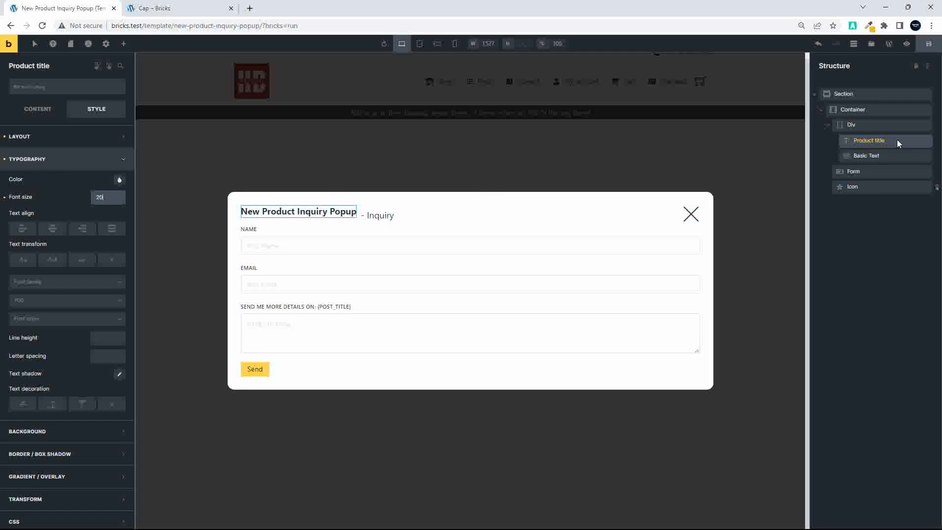
- Set the line height of the "- Inquiry" Basic Text element to 1
{"action": "left_click", "coordinate": [870, 156]}
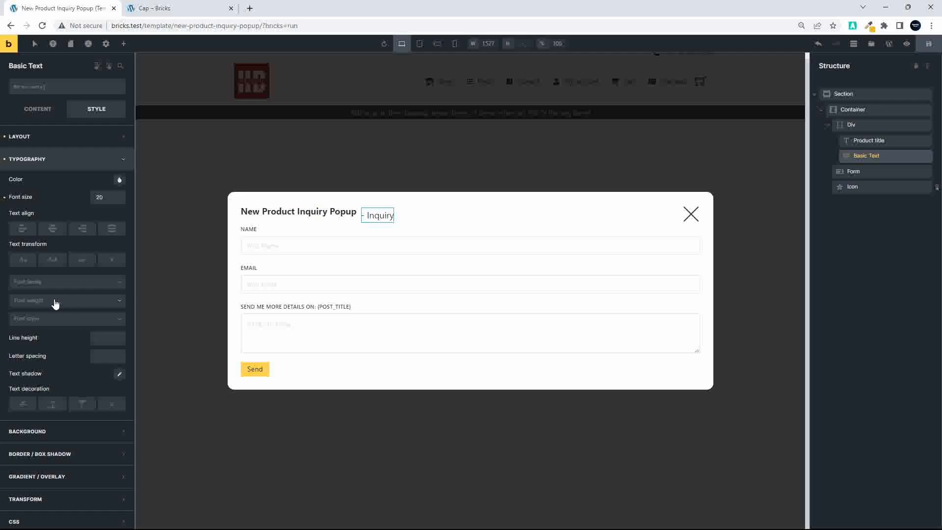
{"action": "left_click", "coordinate": [105, 336]}
{"action": "type", "text": "1"}
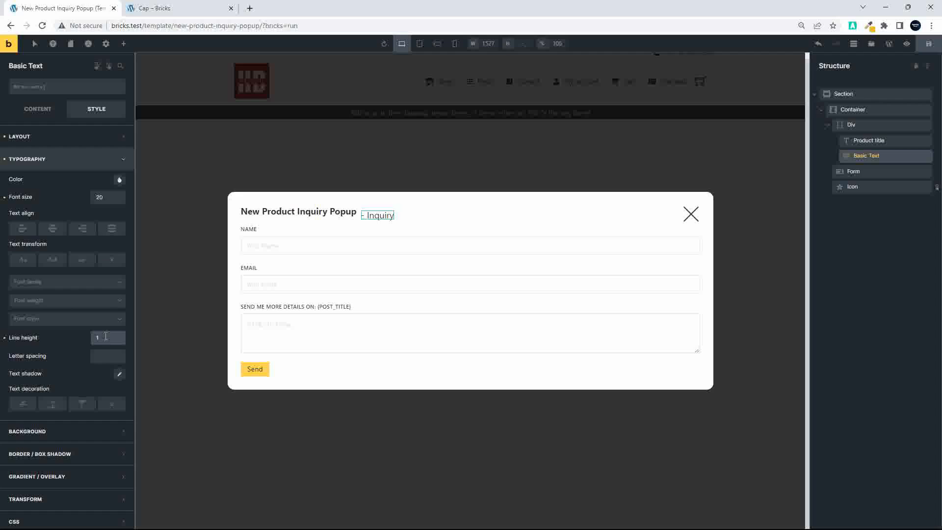
- Clear the product title's bottom margin in its layout styles
{"action": "left_click", "coordinate": [331, 212]}
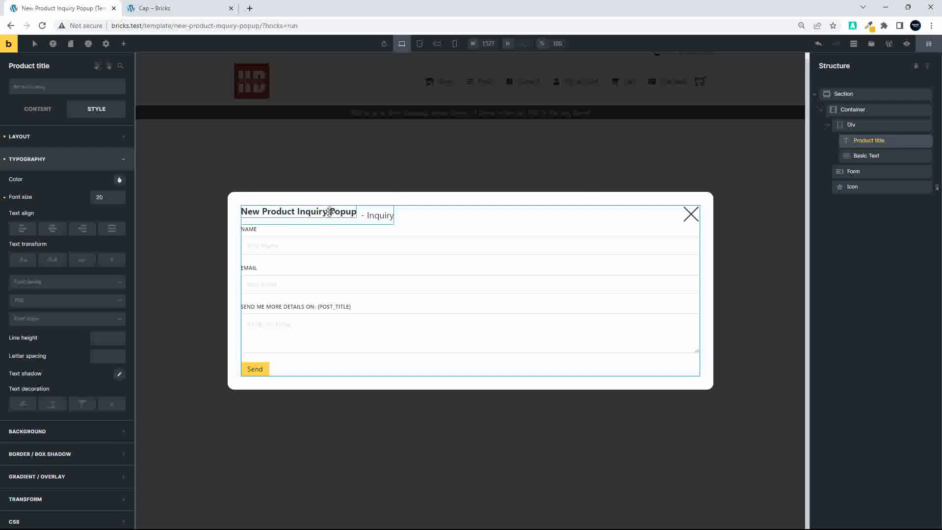
{"action": "left_click", "coordinate": [76, 140]}
{"action": "left_click", "coordinate": [78, 215]}
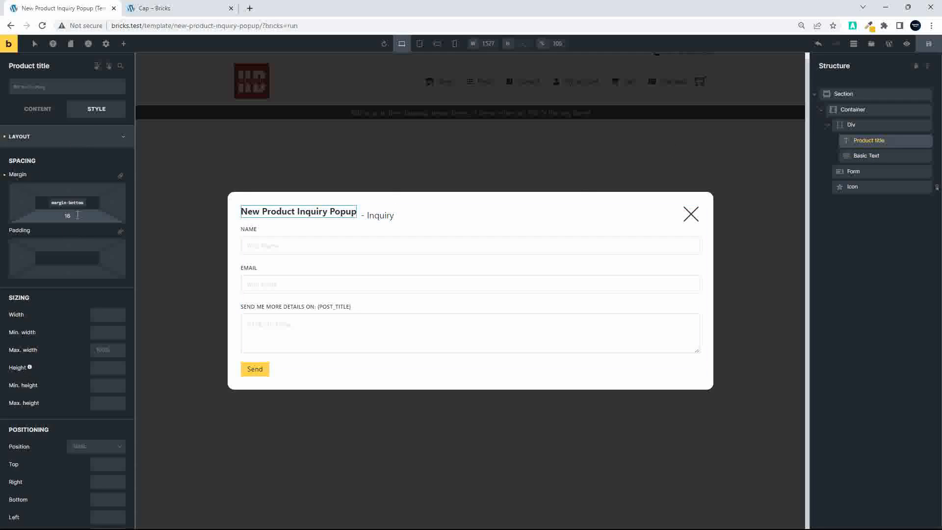
{"action": "key", "text": "BackSpace"}
{"action": "key", "text": "BackSpace"}
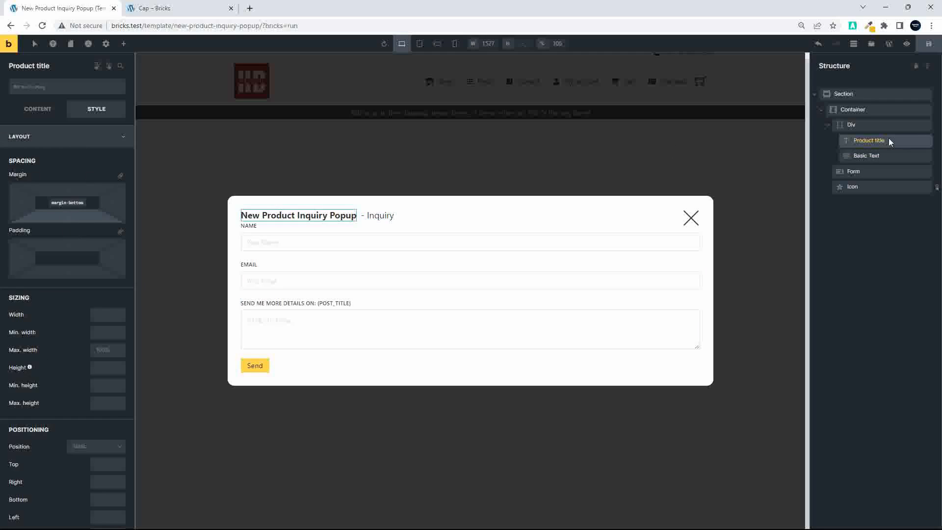
- Give the Div around the title and Inquiry text a bottom margin of 15 and save the template
{"action": "left_click", "coordinate": [867, 127]}
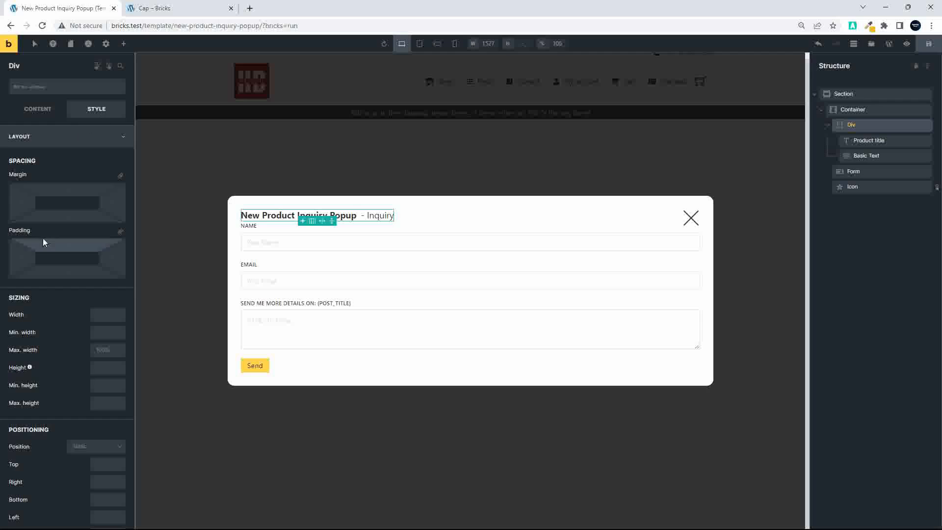
{"action": "left_click", "coordinate": [84, 219]}
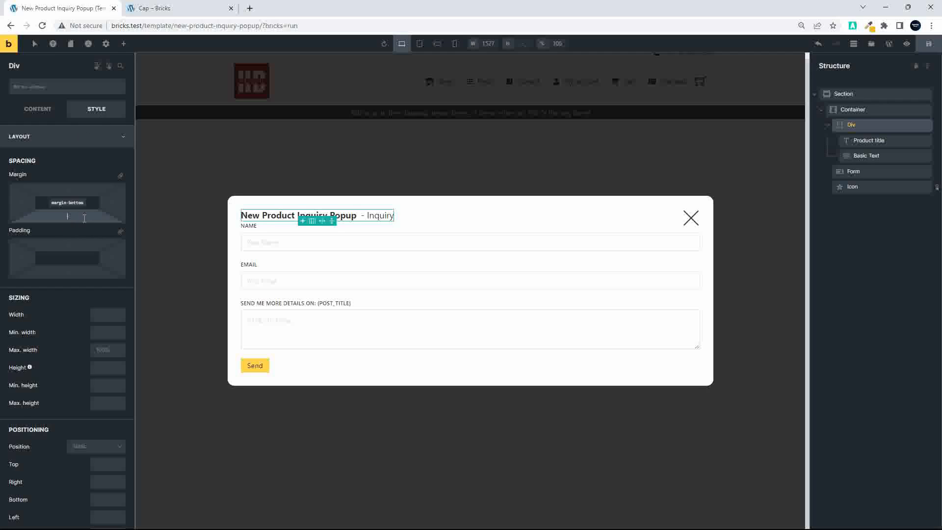
{"action": "type", "text": "15"}
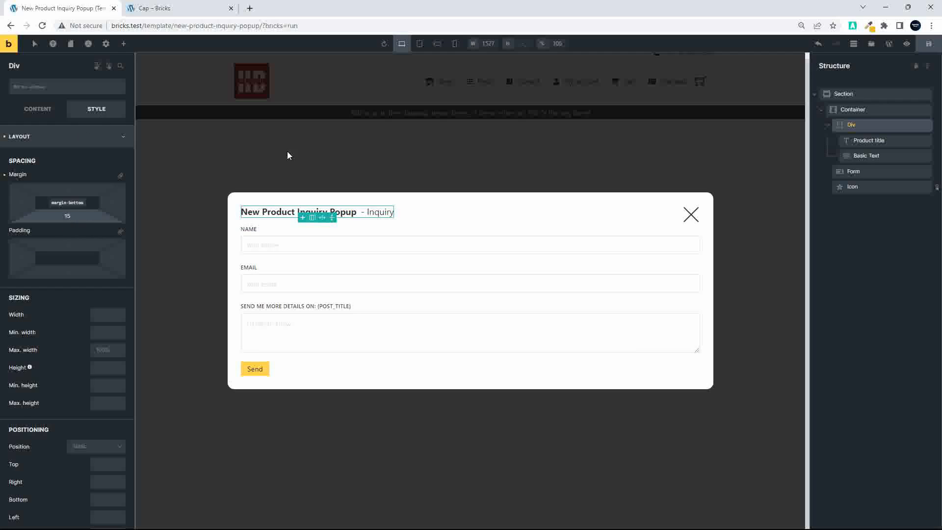
{"action": "left_click", "coordinate": [929, 44]}
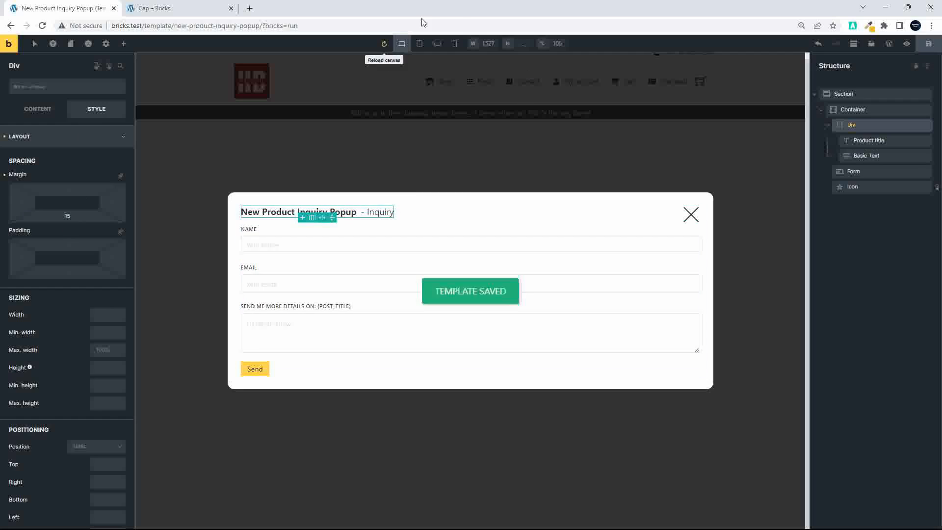
- Preview the popup at the mobile portrait breakpoint, and reload the live Cap page to test opening and closing the inquiry popup
{"action": "left_click", "coordinate": [447, 45]}
{"action": "left_click", "coordinate": [455, 45]}
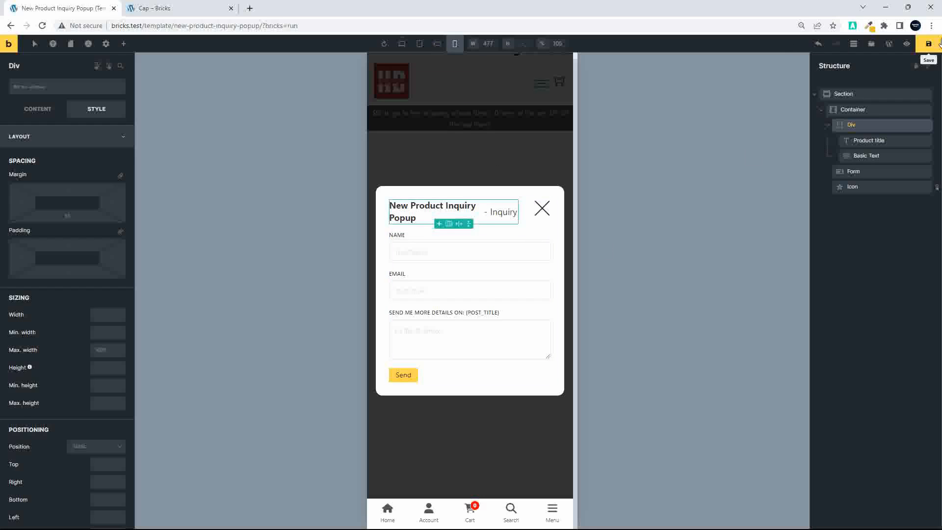
{"action": "left_click", "coordinate": [180, 13]}
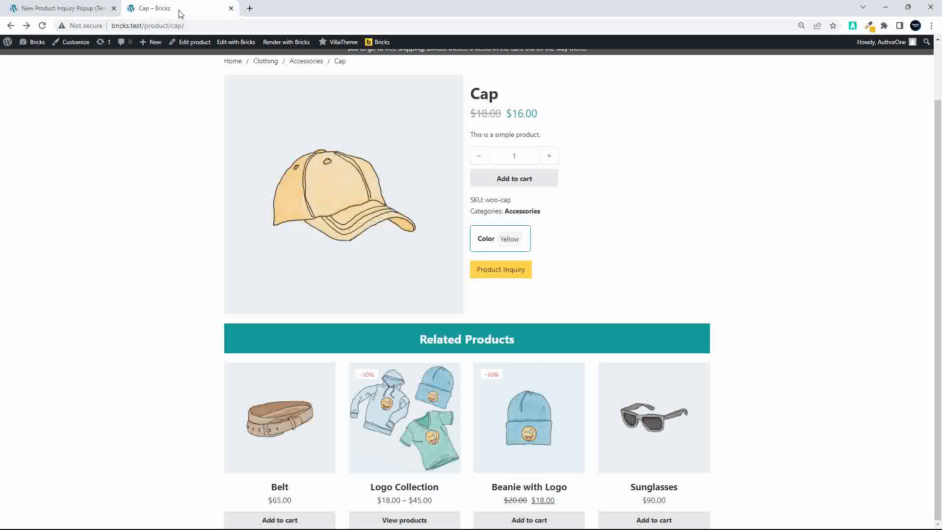
{"action": "left_click", "coordinate": [42, 25]}
{"action": "mouse_move", "coordinate": [41, 48]}
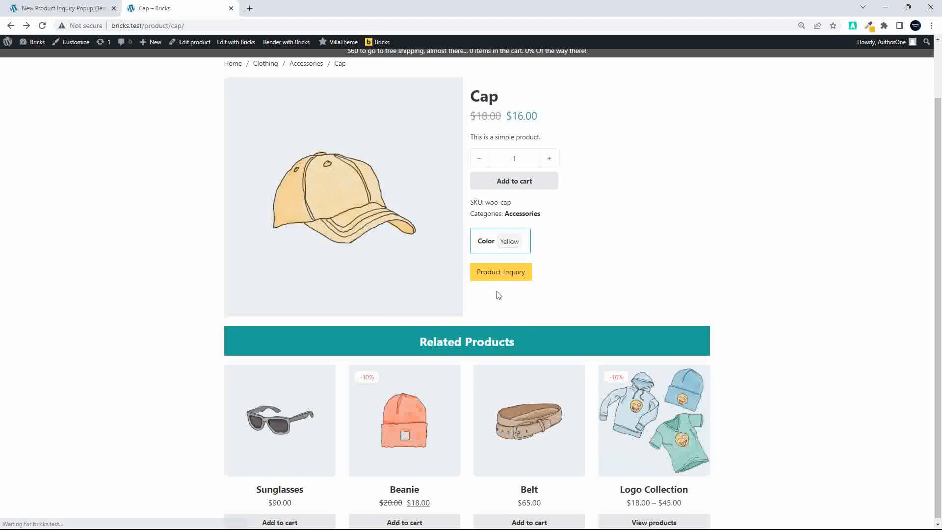
{"action": "left_click", "coordinate": [504, 275]}
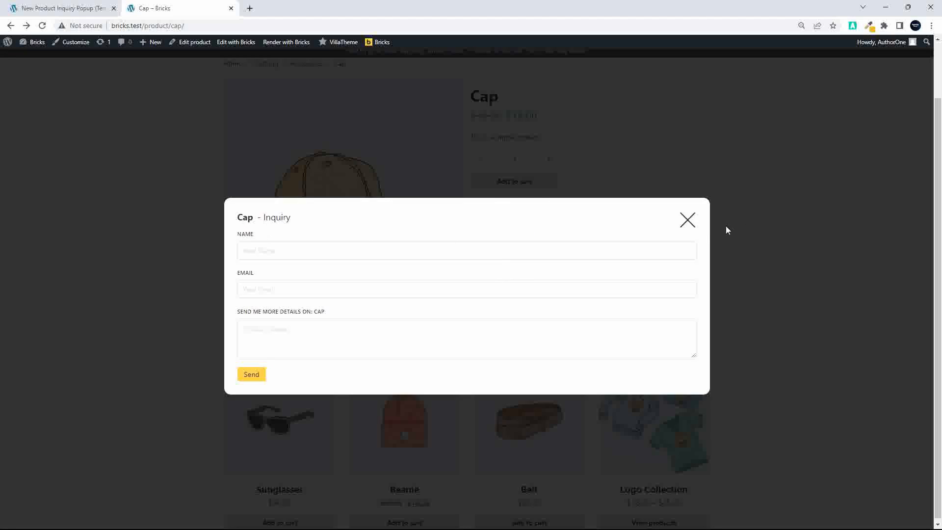
{"action": "left_click", "coordinate": [688, 219]}
- Inspect the Cap page in the mobile device view and open the inquiry popup to check its heading
{"action": "right_click", "coordinate": [658, 176]}
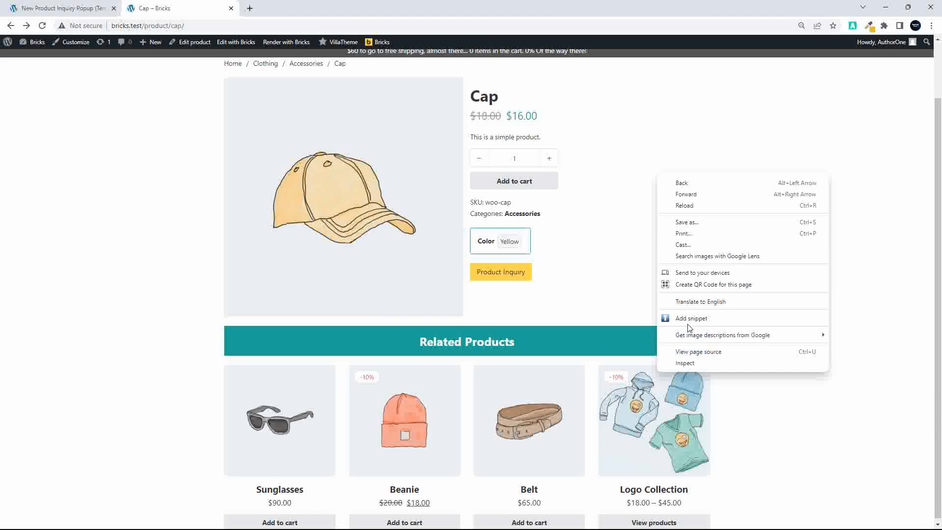
{"action": "left_click", "coordinate": [703, 365]}
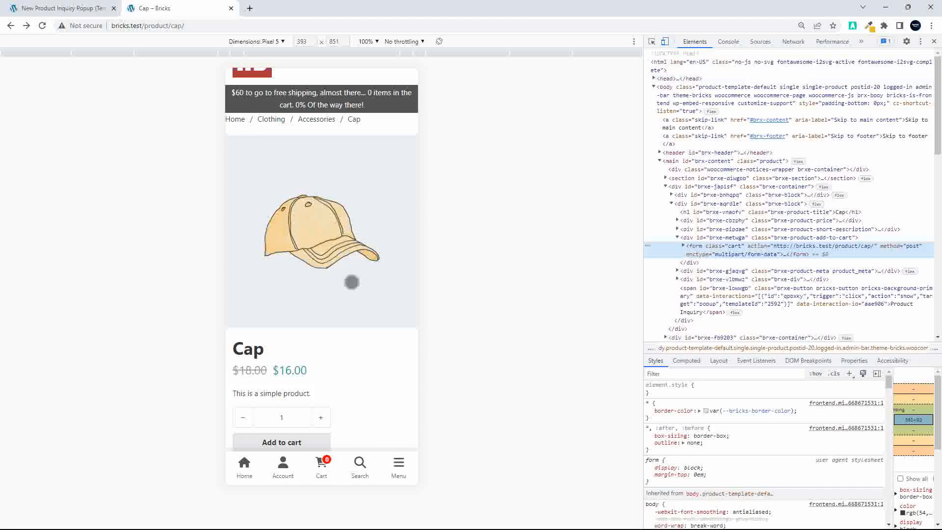
{"action": "scroll", "coordinate": [352, 282], "scroll_direction": "down", "scroll_amount": 4}
{"action": "left_click", "coordinate": [265, 320]}
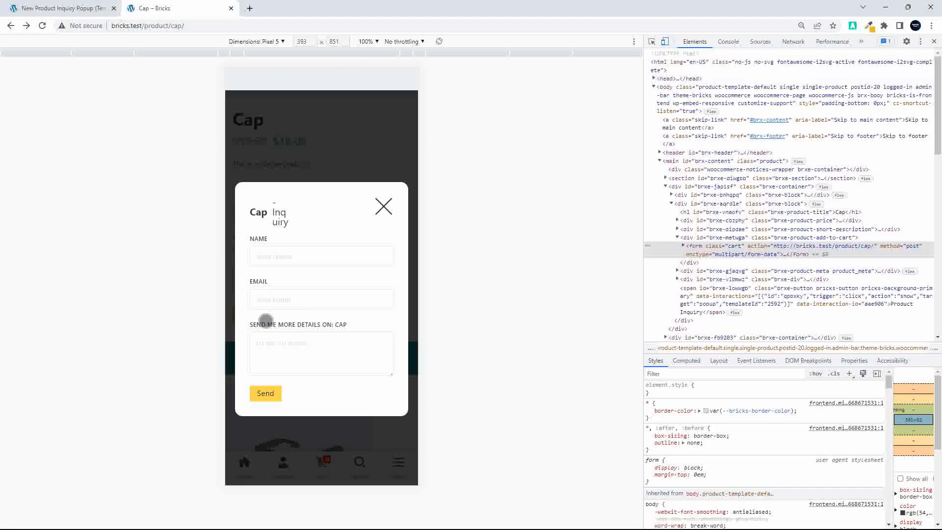
- Return to the popup template and clear the product title's maximum width at the mobile portrait breakpoint
{"action": "left_click", "coordinate": [41, 7]}
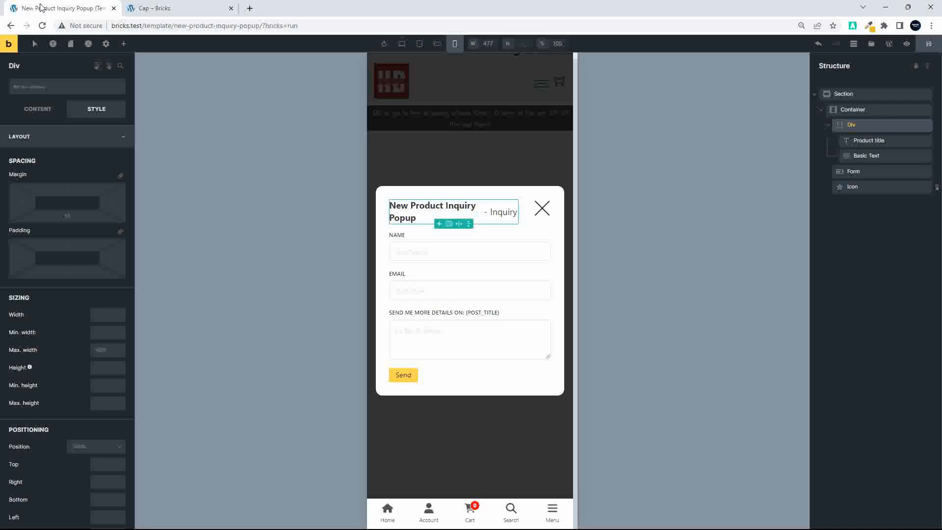
{"action": "left_click", "coordinate": [868, 141]}
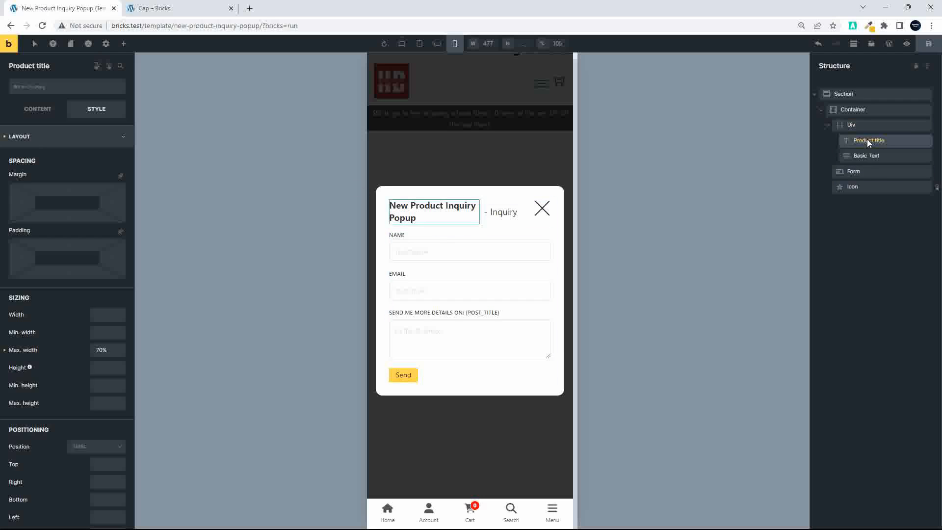
{"action": "left_click", "coordinate": [113, 346]}
{"action": "key", "text": "BackSpace"}
{"action": "key", "text": "BackSpace"}
{"action": "key", "text": "BackSpace"}
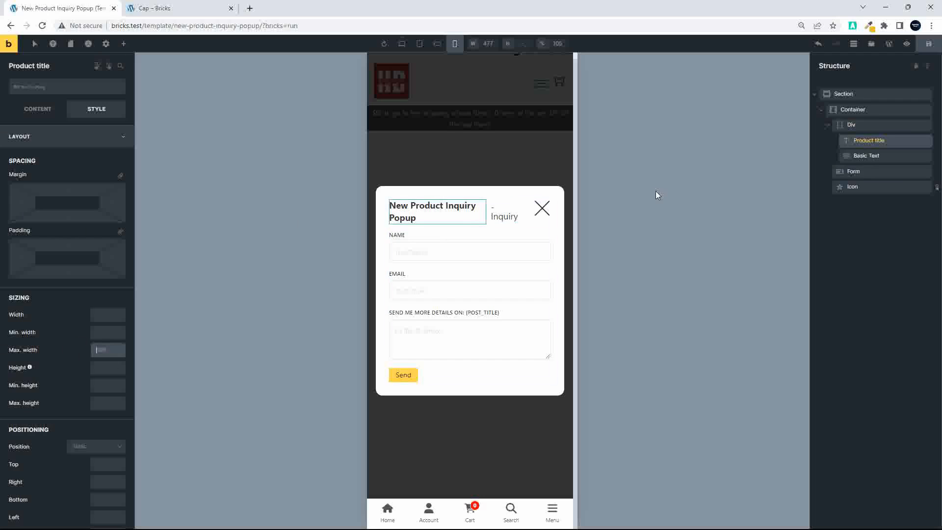
- Check the heading elements' sizing at the mobile portrait and desktop breakpoints, and clear the Inquiry text's maximum width at mobile landscape
{"action": "left_click", "coordinate": [506, 216]}
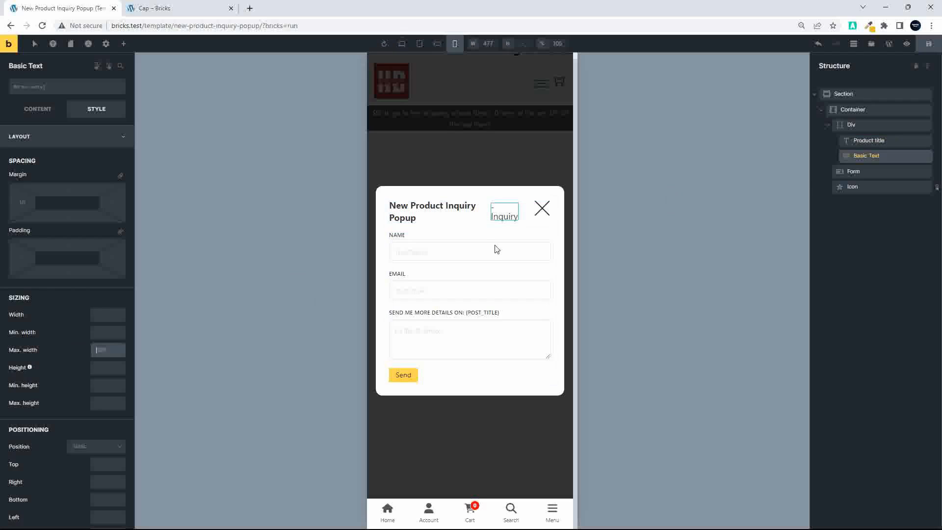
{"action": "left_click", "coordinate": [862, 131]}
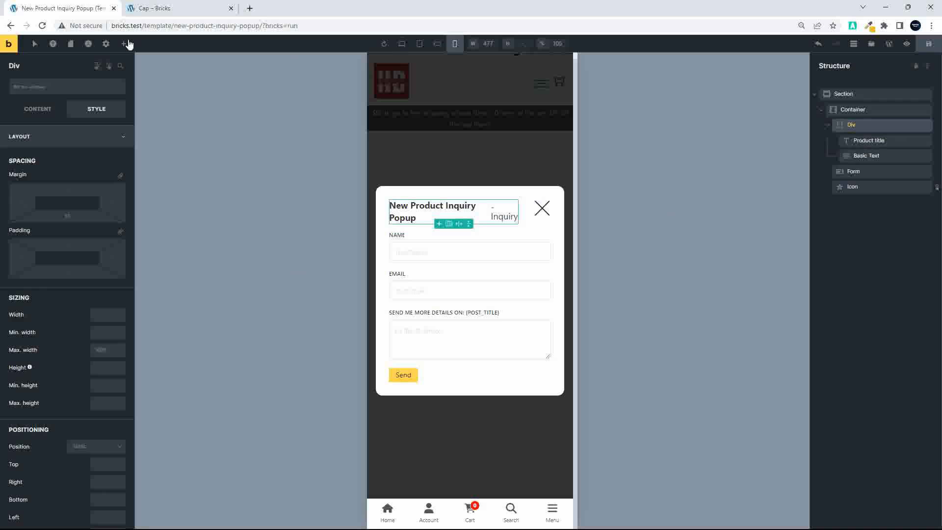
{"action": "left_click", "coordinate": [401, 44]}
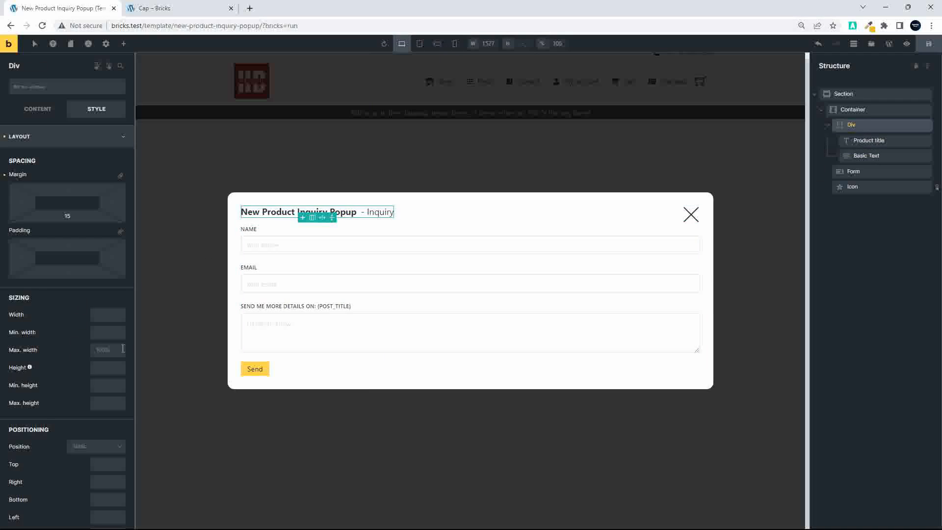
{"action": "left_click", "coordinate": [268, 214]}
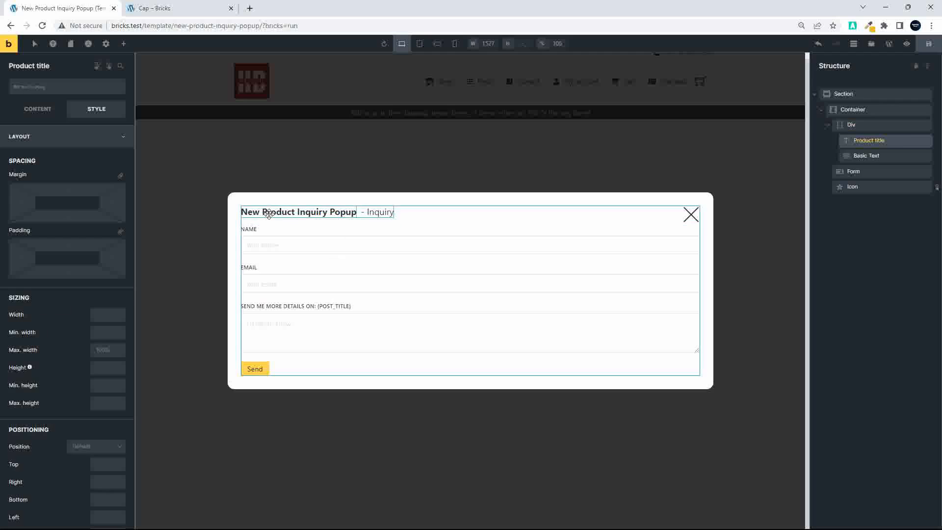
{"action": "left_click", "coordinate": [375, 214]}
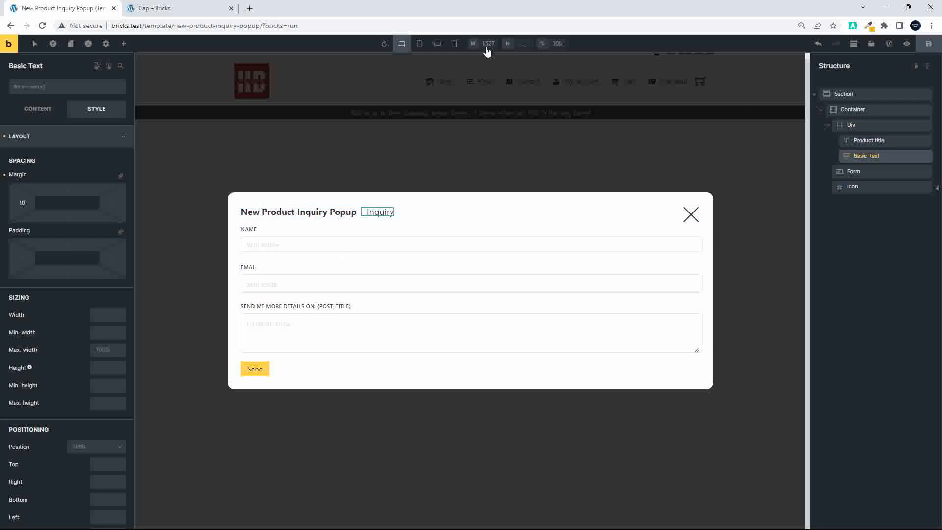
{"action": "left_click", "coordinate": [437, 44]}
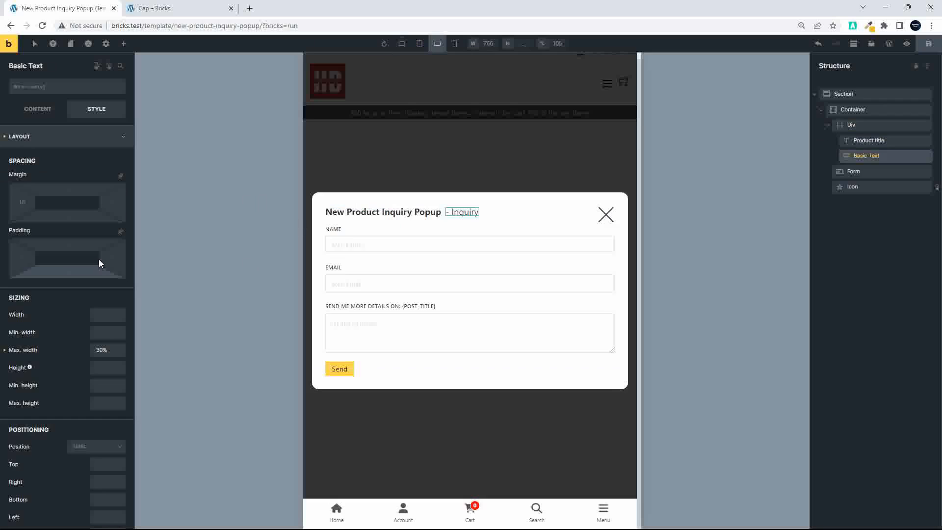
{"action": "double_click", "coordinate": [103, 350]}
{"action": "key", "text": "BackSpace"}
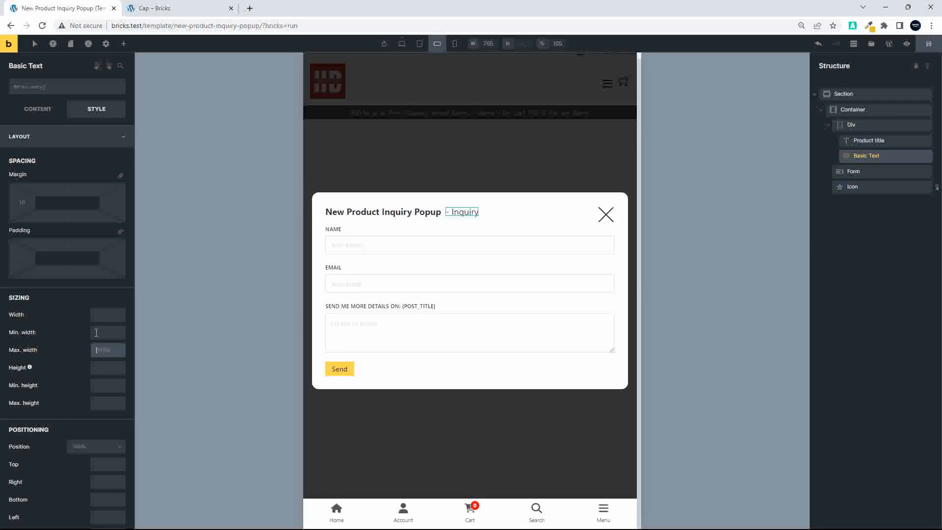
- Clear the product title's maximum width at the mobile landscape breakpoint and save the template
{"action": "left_click", "coordinate": [868, 141]}
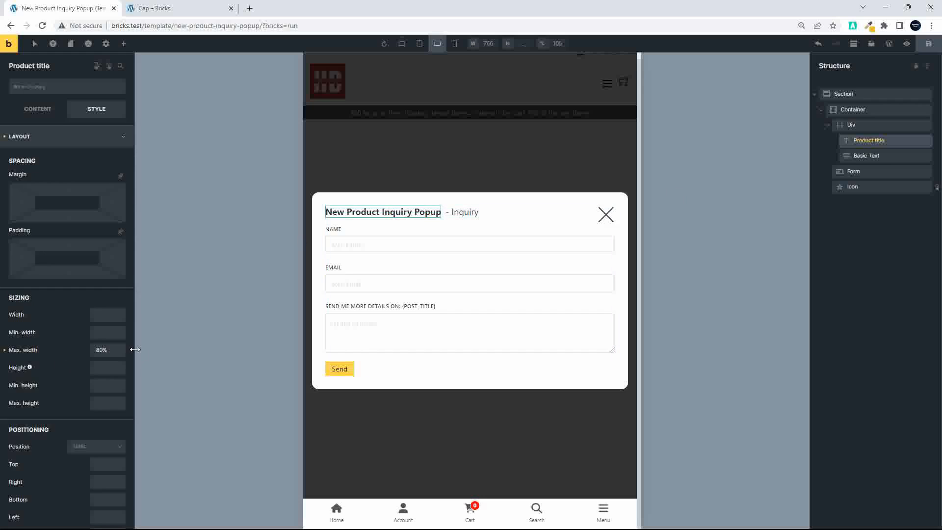
{"action": "key", "text": "BackSpace"}
{"action": "key", "text": "BackSpace"}
{"action": "key", "text": "BackSpace"}
{"action": "left_click", "coordinate": [928, 45]}
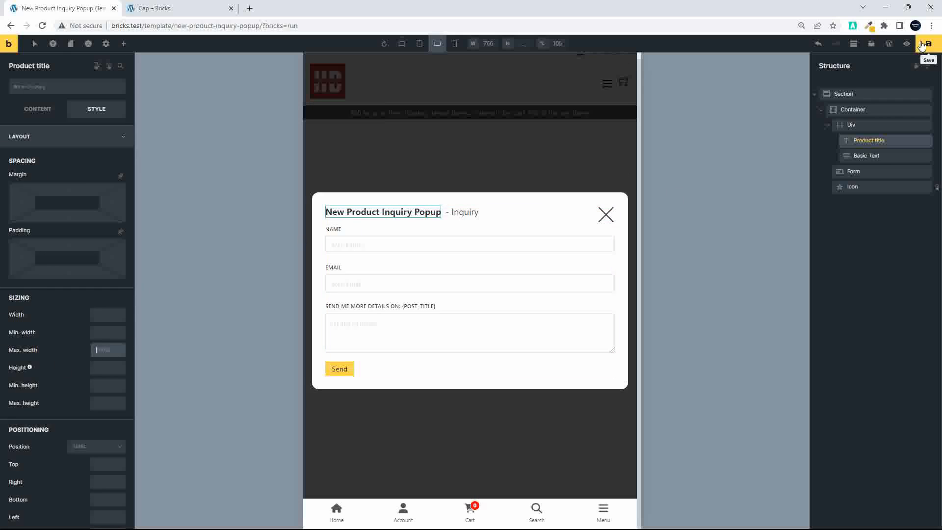
- Reload the live Cap page in the mobile device view and open the inquiry popup to check its heading
{"action": "left_click", "coordinate": [155, 9]}
{"action": "left_click", "coordinate": [42, 26]}
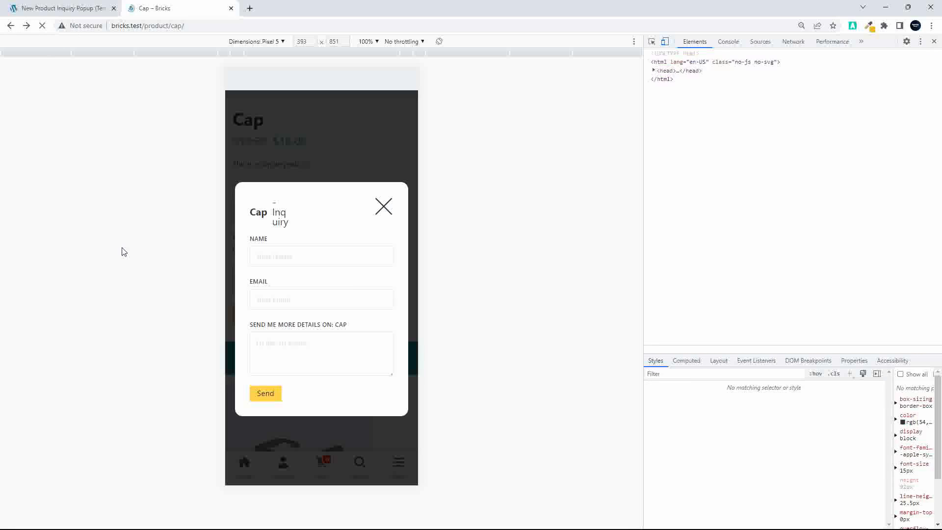
{"action": "left_click", "coordinate": [261, 320]}
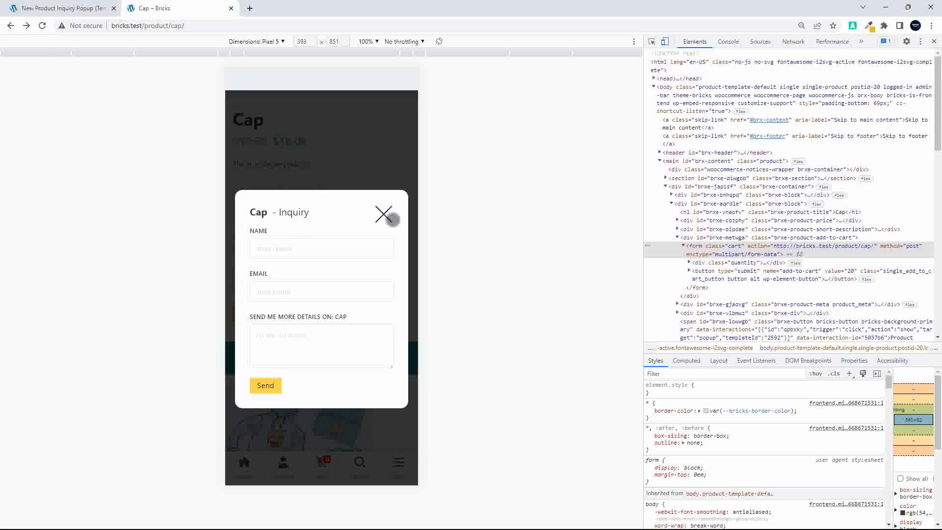
- Return the Cap page to the desktop view, close the popup, reload the page, and test opening and closing the inquiry popup
{"action": "left_click", "coordinate": [665, 41]}
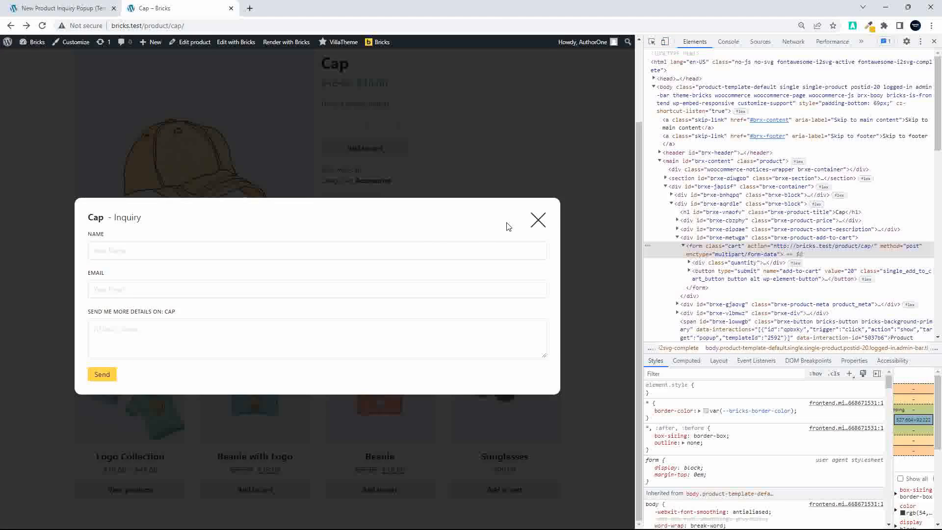
{"action": "left_click", "coordinate": [538, 220]}
{"action": "left_click", "coordinate": [43, 26]}
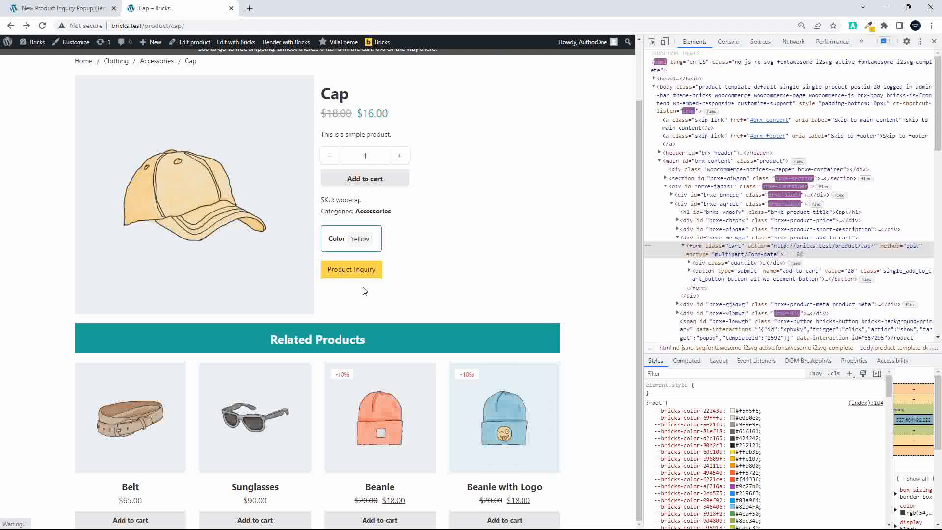
{"action": "left_click", "coordinate": [357, 271]}
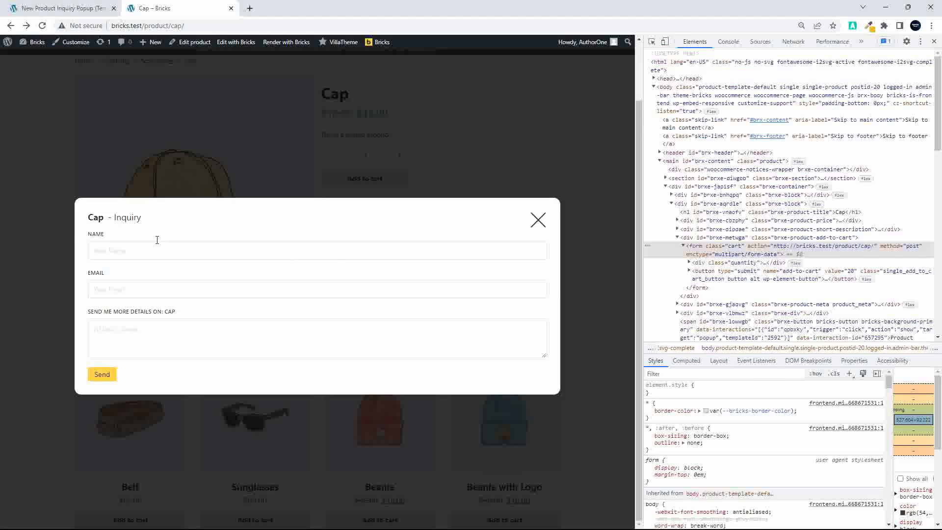
{"action": "left_click", "coordinate": [540, 222]}
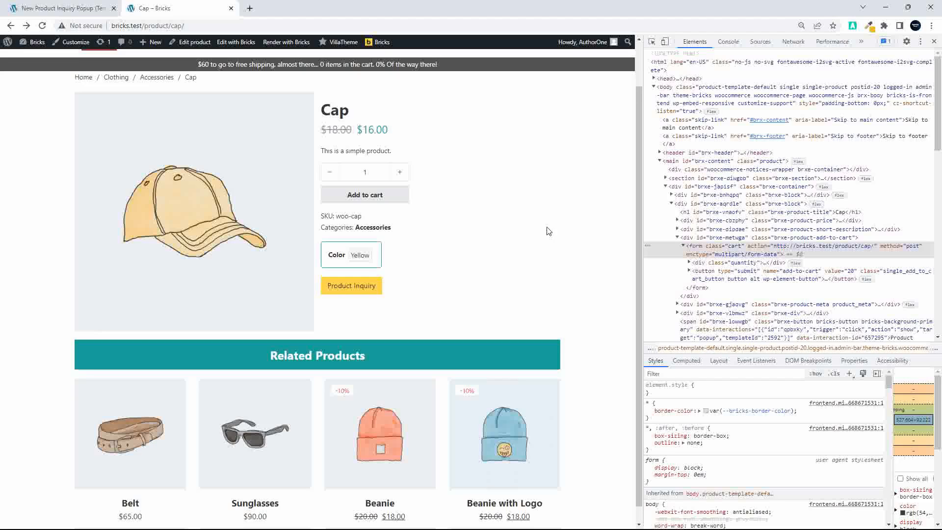